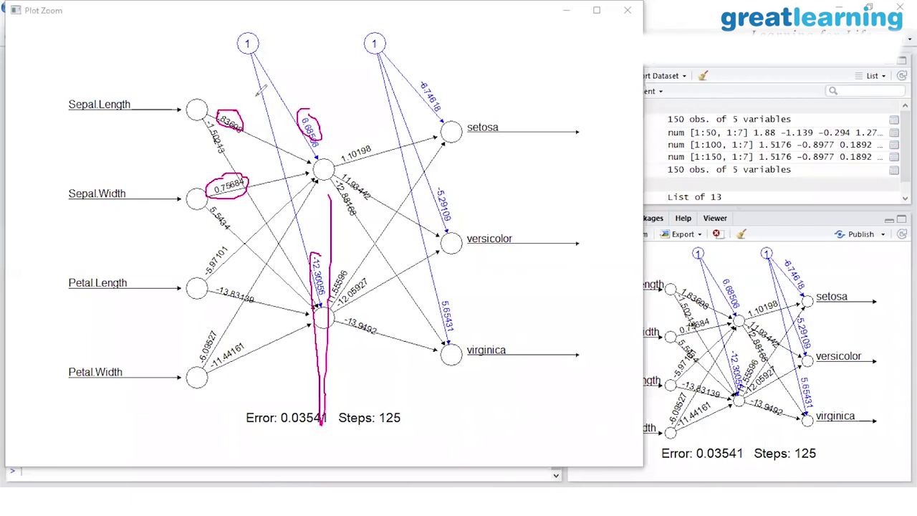
Put away the enlarged network plot and review the neuralnet call that defines iris_n in the NN.R script
{"action": "left_click", "coordinate": [566, 11]}
{"action": "key", "text": "Up"}
{"action": "key", "text": "Up"}
{"action": "key", "text": "Up"}
{"action": "key", "text": "Up"}
{"action": "key", "text": "Up"}
{"action": "key", "text": "Up"}
{"action": "key", "text": "Up"}
{"action": "key", "text": "Up"}
{"action": "key", "text": "Up"}
{"action": "key", "text": "Up"}
{"action": "key", "text": "Up"}
{"action": "key", "text": "Up"}
{"action": "key", "text": "Up"}
{"action": "key", "text": "Up"}
{"action": "key", "text": "Up"}
{"action": "key", "text": "Up"}
{"action": "key", "text": "Up"}
{"action": "key", "text": "Up"}
{"action": "key", "text": "Up"}
{"action": "key", "text": "Up"}
{"action": "key", "text": "Up"}
{"action": "key", "text": "Up"}
{"action": "key", "text": "Up"}
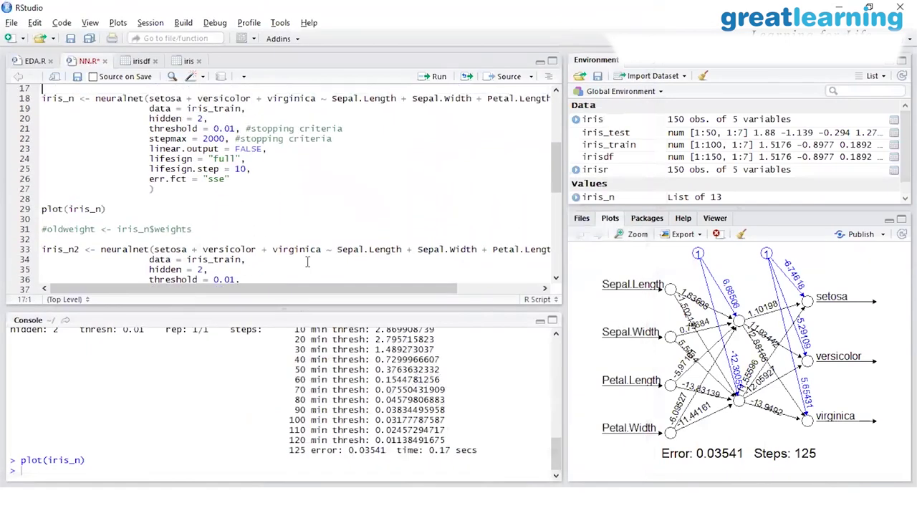
{"action": "key", "text": "Down"}
{"action": "key", "text": "Down"}
{"action": "key", "text": "Down"}
{"action": "key", "text": "Down"}
{"action": "key", "text": "Down"}
{"action": "key", "text": "Down"}
{"action": "key", "text": "Down"}
{"action": "key", "text": "Down"}
{"action": "left_click_drag", "start_coordinate": [75, 99], "coordinate": [42, 98]}
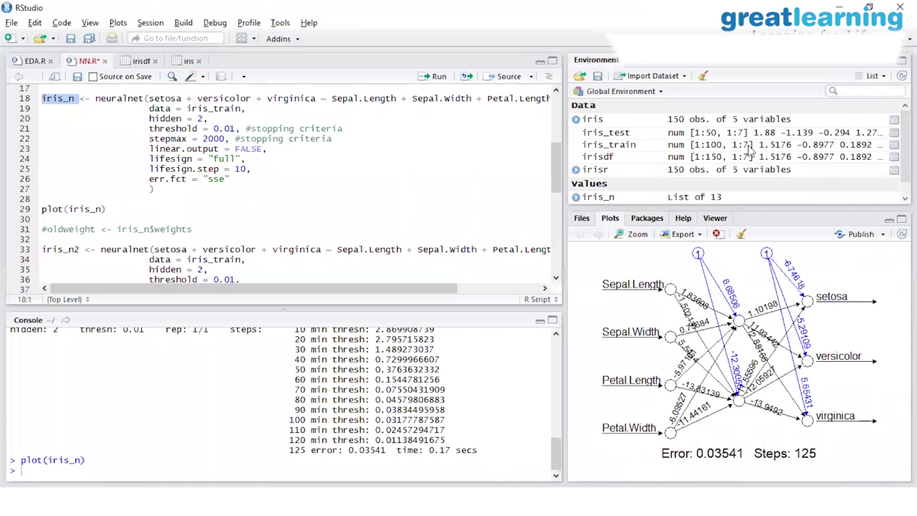
{"action": "left_click", "coordinate": [250, 217]}
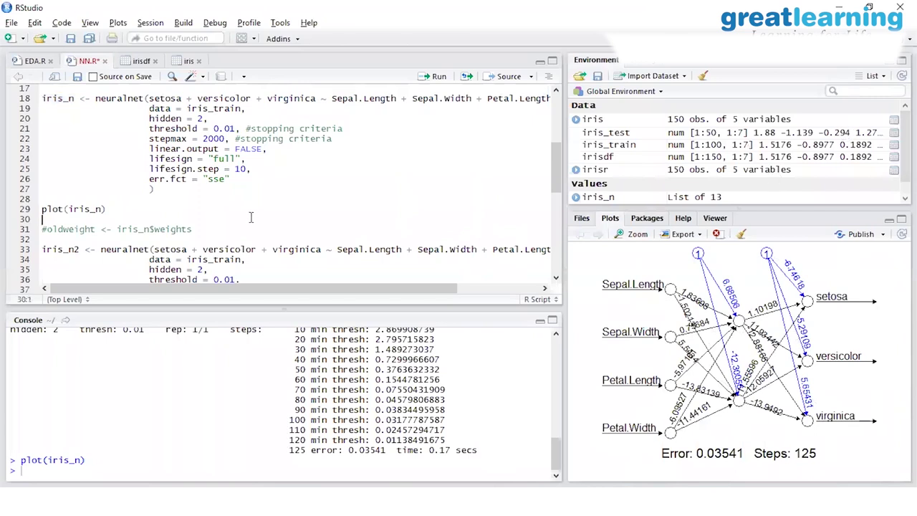
Examine the iris_n2 neuralnet call further down the script, especially its startweights argument
{"action": "left_click", "coordinate": [557, 280]}
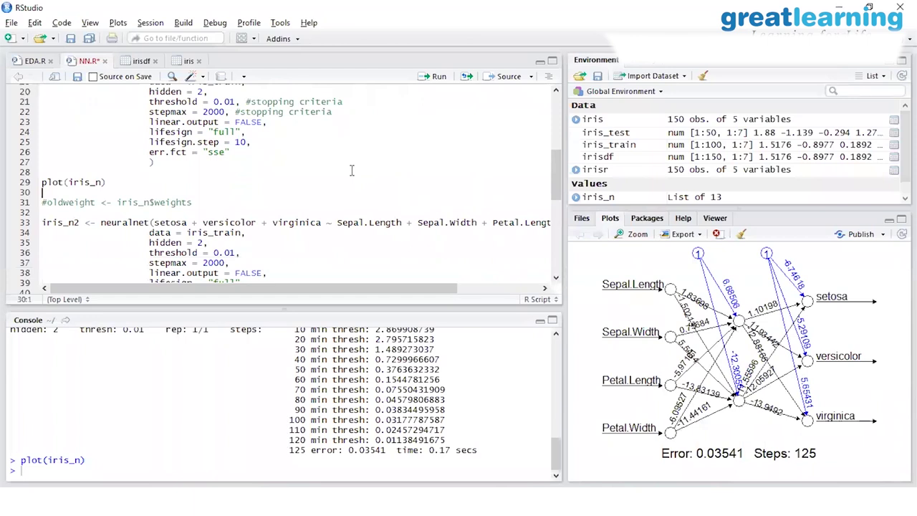
{"action": "left_click", "coordinate": [557, 278]}
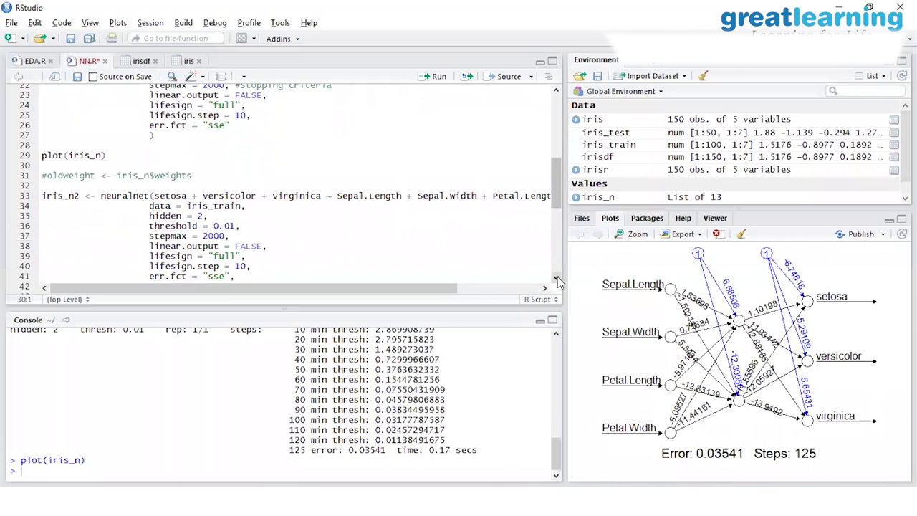
{"action": "left_click", "coordinate": [164, 215]}
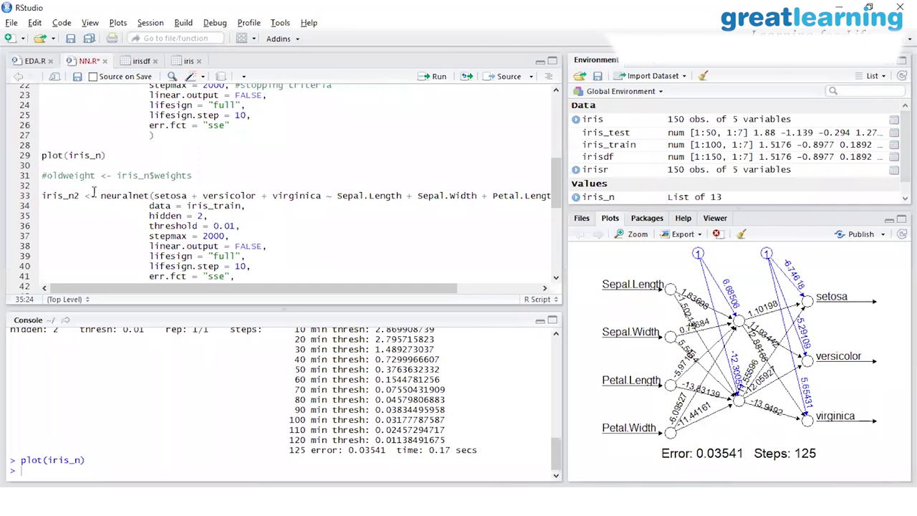
{"action": "left_click", "coordinate": [557, 278]}
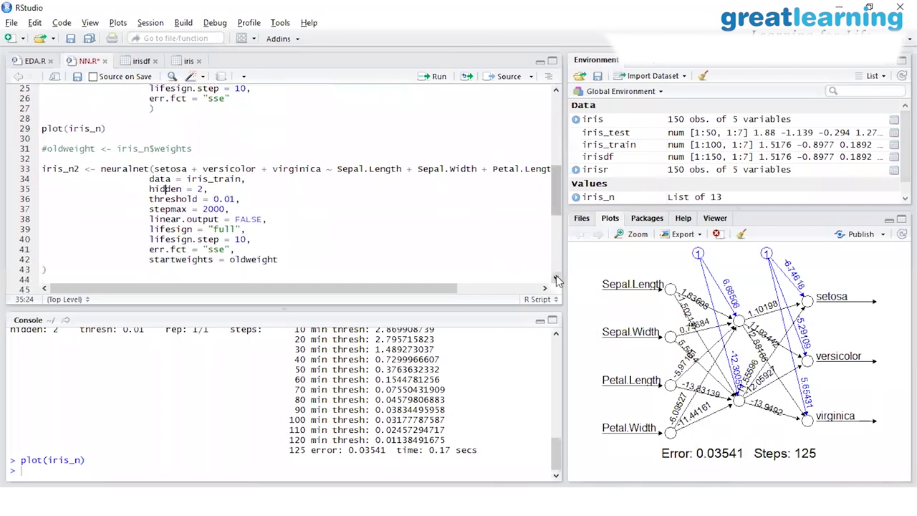
{"action": "left_click", "coordinate": [557, 279]}
{"action": "left_click", "coordinate": [149, 233]}
{"action": "left_click_drag", "start_coordinate": [161, 235], "coordinate": [214, 232]}
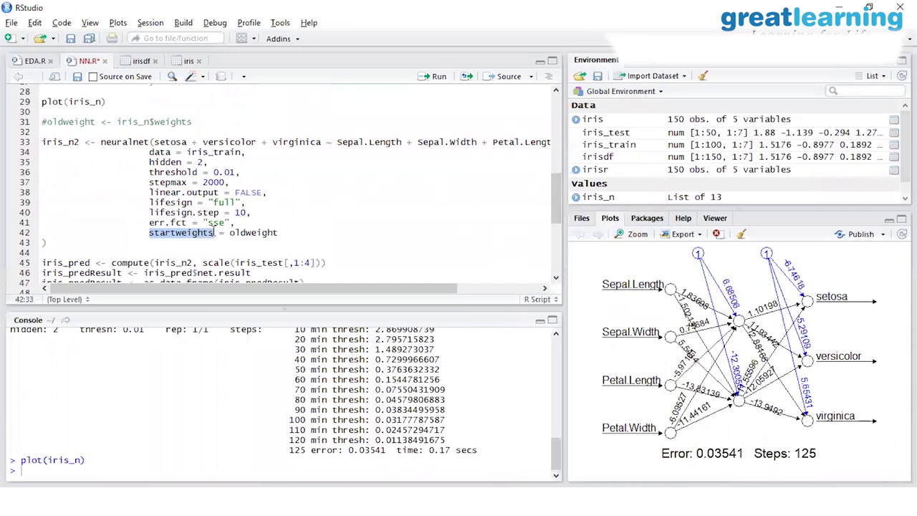
{"action": "left_click", "coordinate": [234, 133]}
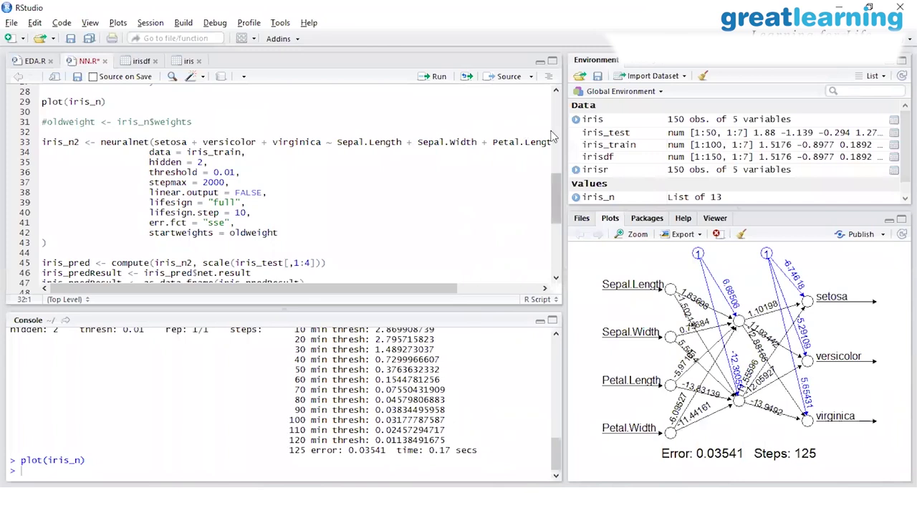
Examine how the commented-out oldweight line takes its weights from iris_n and feeds the startweights argument of iris_n2
{"action": "left_click", "coordinate": [195, 122]}
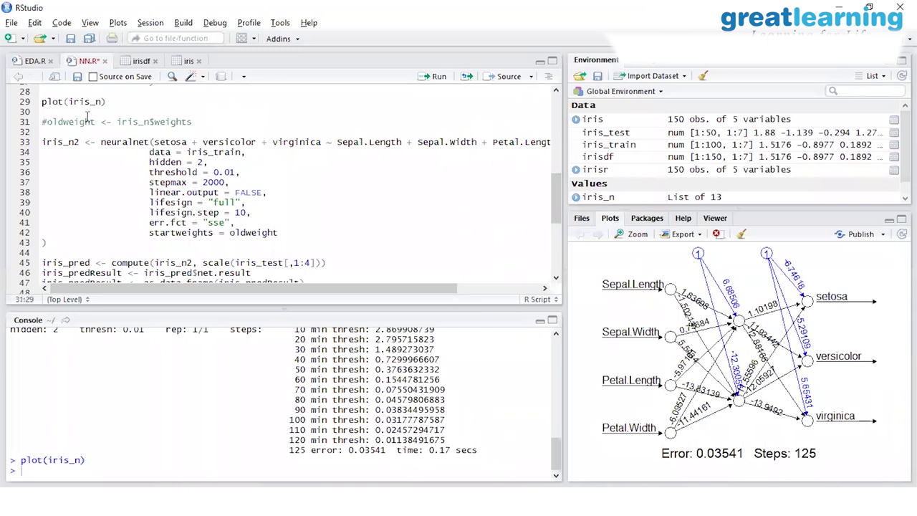
{"action": "left_click", "coordinate": [46, 123]}
{"action": "left_click_drag", "start_coordinate": [48, 124], "coordinate": [95, 125]}
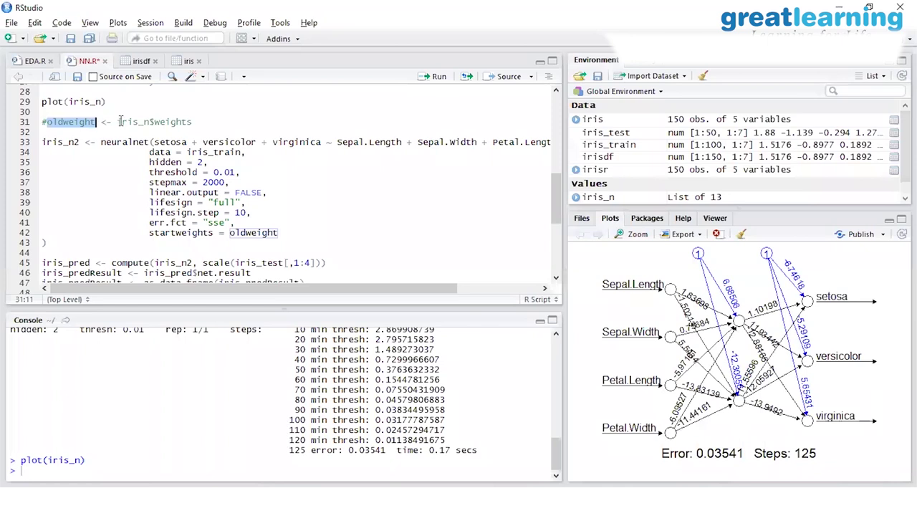
{"action": "left_click", "coordinate": [119, 123]}
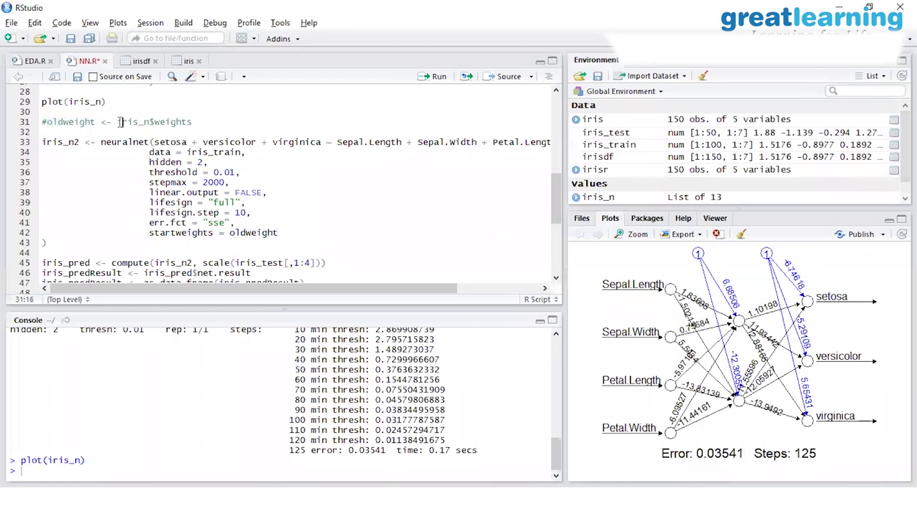
{"action": "left_click_drag", "start_coordinate": [118, 122], "coordinate": [150, 122]}
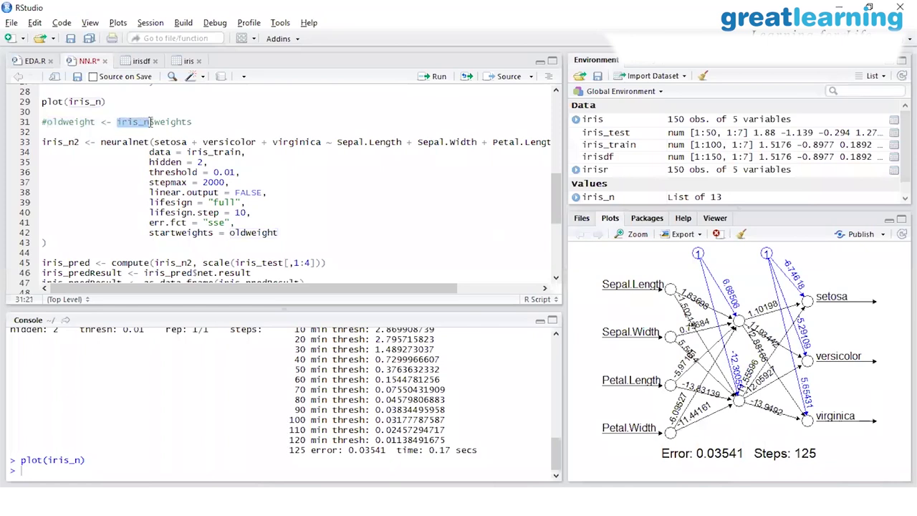
{"action": "left_click", "coordinate": [167, 122]}
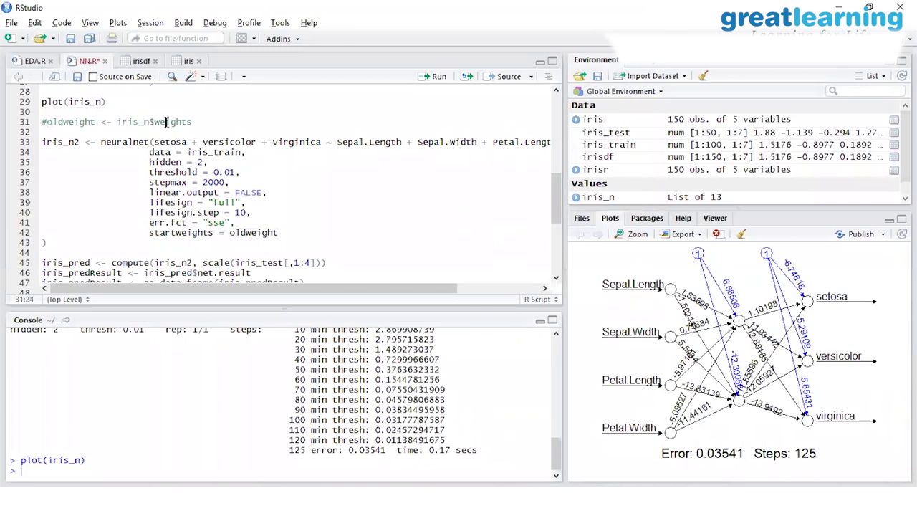
{"action": "left_click", "coordinate": [81, 122]}
{"action": "left_click_drag", "start_coordinate": [40, 141], "coordinate": [60, 247]}
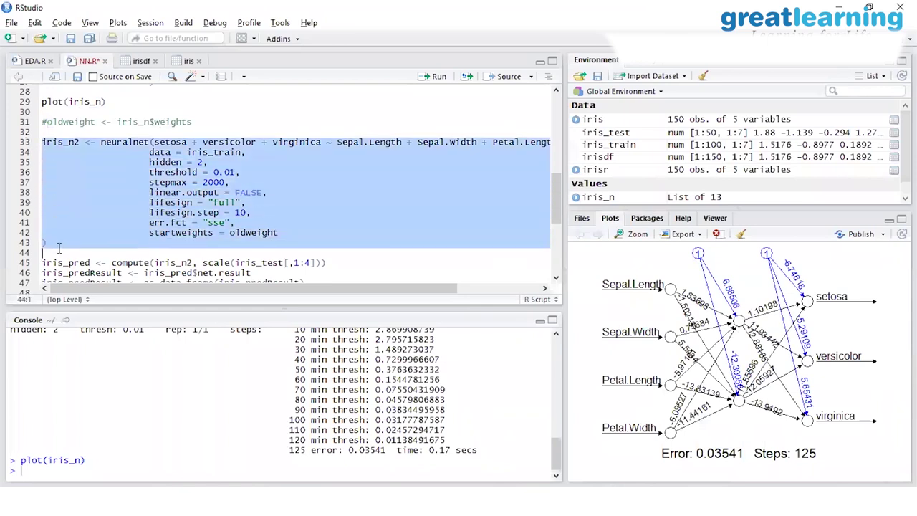
{"action": "left_click", "coordinate": [224, 171]}
{"action": "left_click", "coordinate": [148, 232]}
{"action": "left_click_drag", "start_coordinate": [148, 233], "coordinate": [214, 233]}
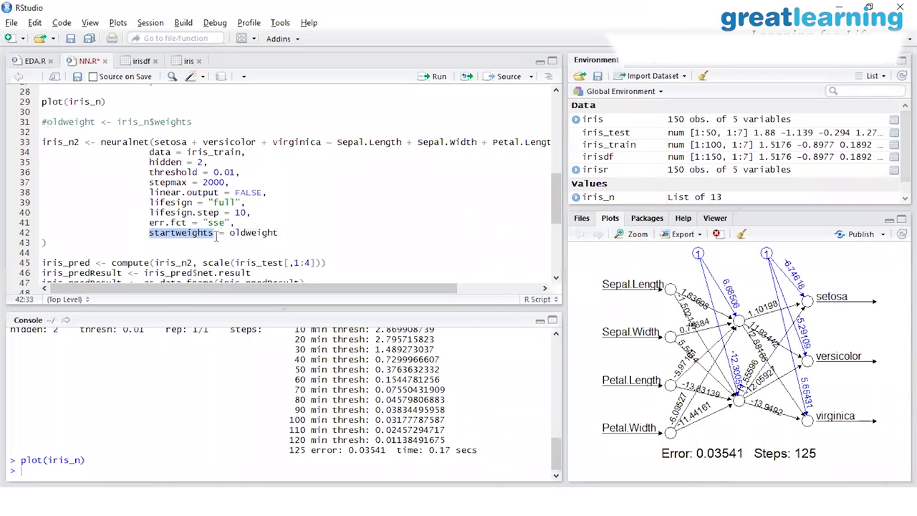
{"action": "left_click", "coordinate": [276, 233]}
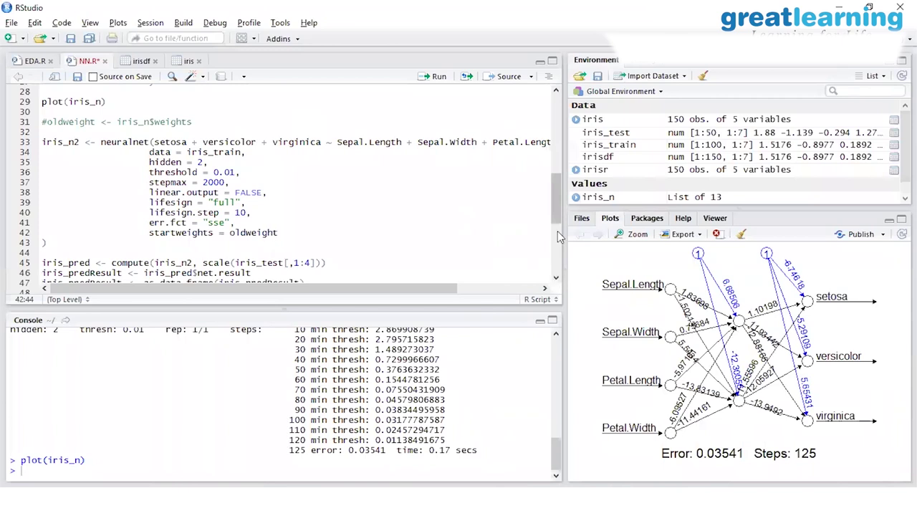
{"action": "left_click", "coordinate": [96, 162]}
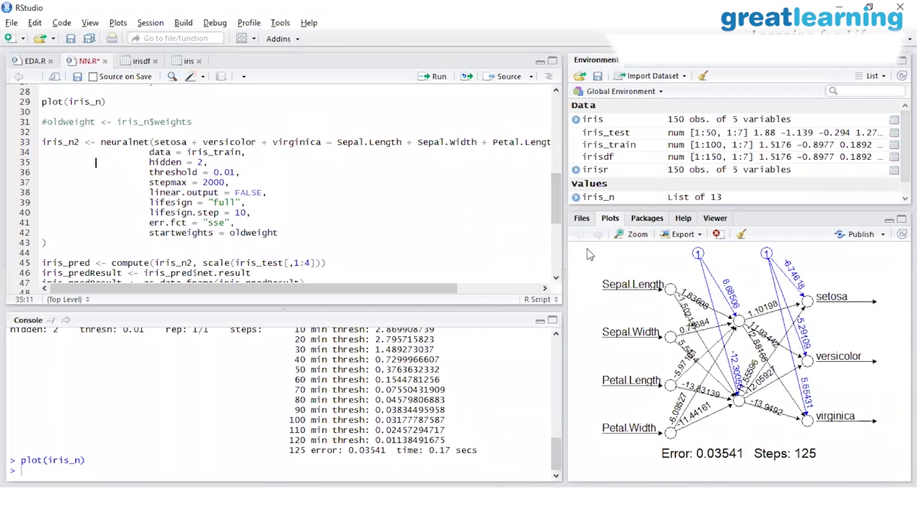
Change the model passed to compute in the iris_pred line to iris_n
{"action": "left_click_drag", "start_coordinate": [556, 213], "coordinate": [555, 237]}
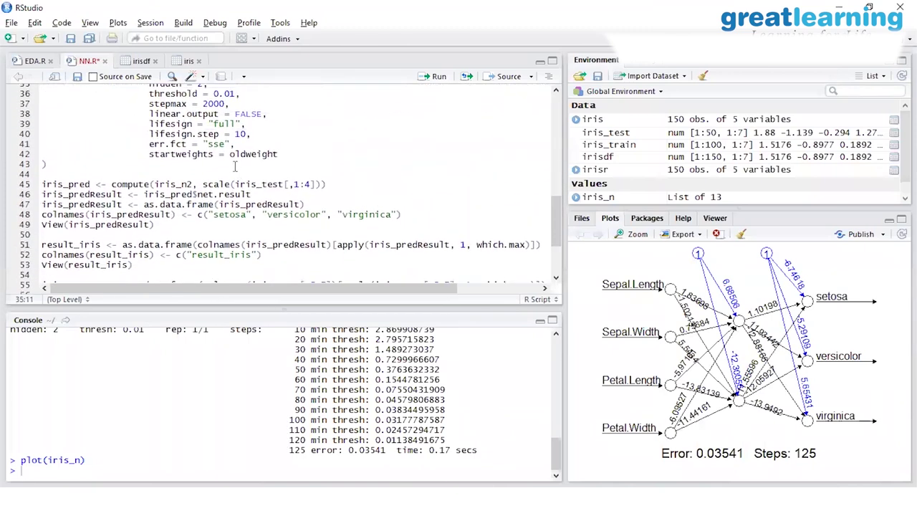
{"action": "left_click", "coordinate": [202, 180]}
{"action": "left_click", "coordinate": [188, 184]}
{"action": "key", "text": "BackSpace"}
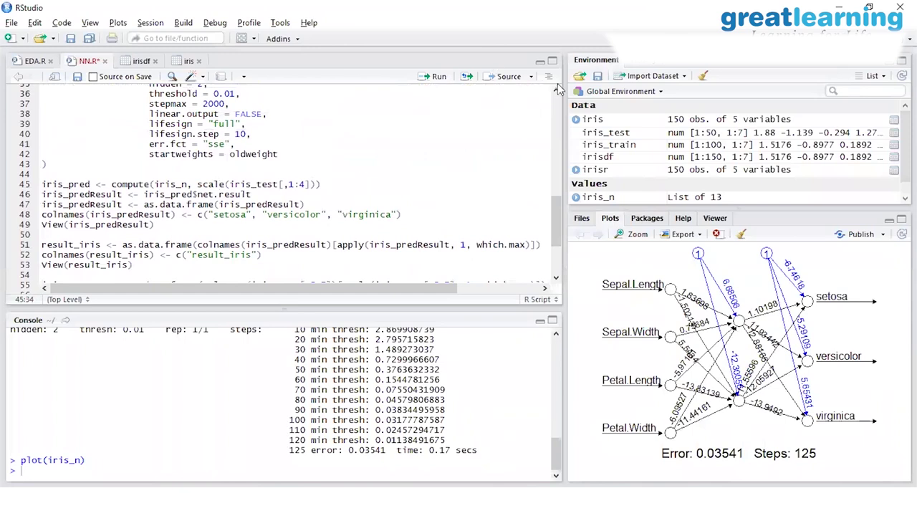
Run the iris_pred line to compute iris_n predictions on the scaled columns 1:4 of iris_test
{"action": "scroll", "coordinate": [557, 88], "scroll_direction": "up", "scroll_amount": 1}
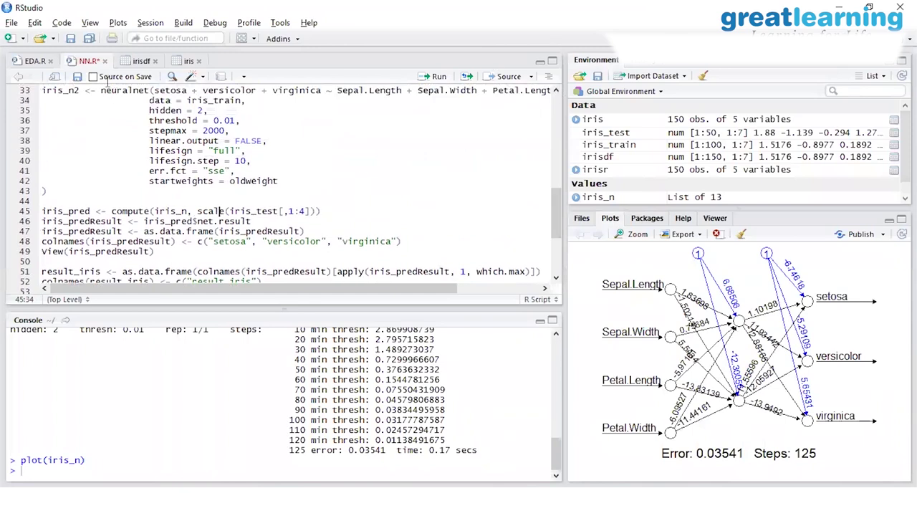
{"action": "left_click_drag", "start_coordinate": [149, 100], "coordinate": [244, 105]}
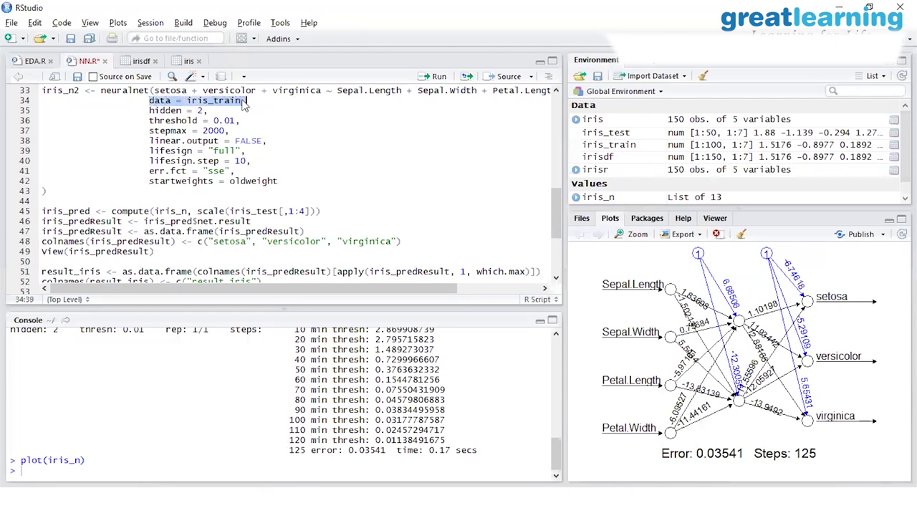
{"action": "left_click", "coordinate": [214, 211]}
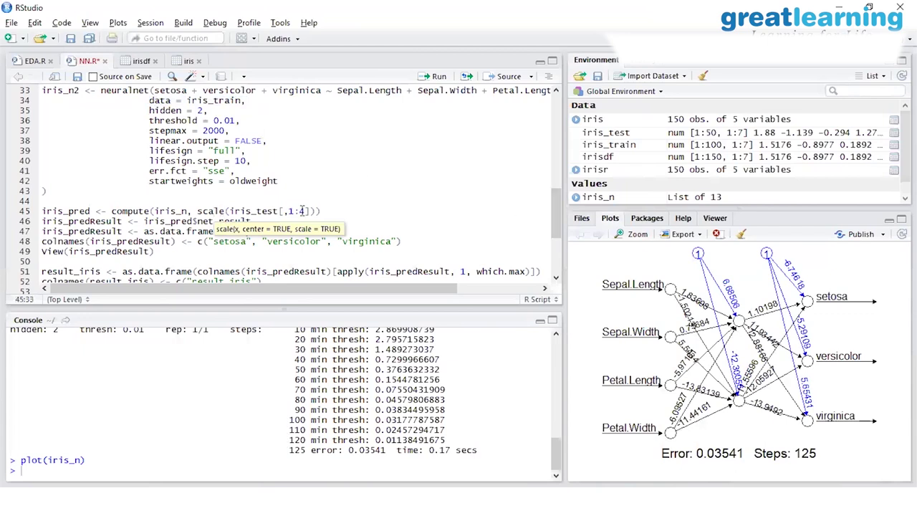
{"action": "left_click", "coordinate": [207, 210]}
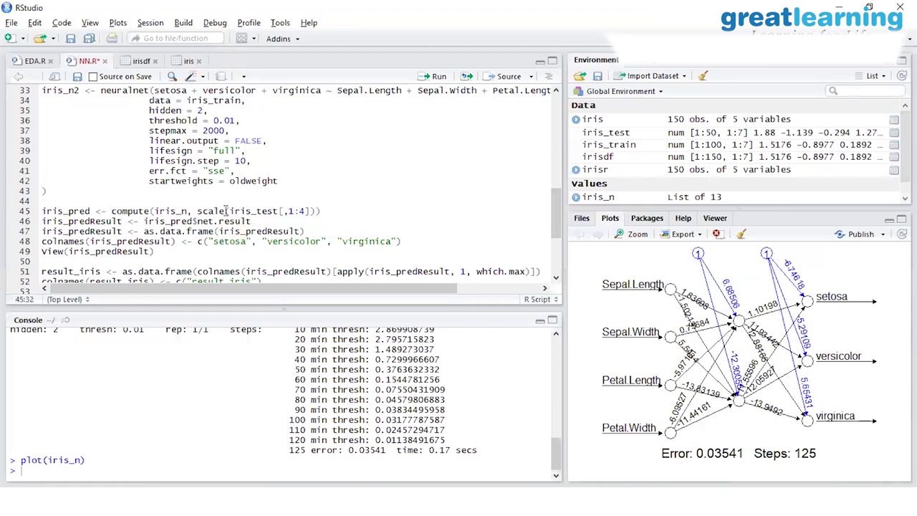
{"action": "left_click", "coordinate": [240, 210]}
{"action": "left_click_drag", "start_coordinate": [230, 211], "coordinate": [284, 211]}
{"action": "left_click", "coordinate": [135, 212]}
{"action": "left_click", "coordinate": [432, 76]}
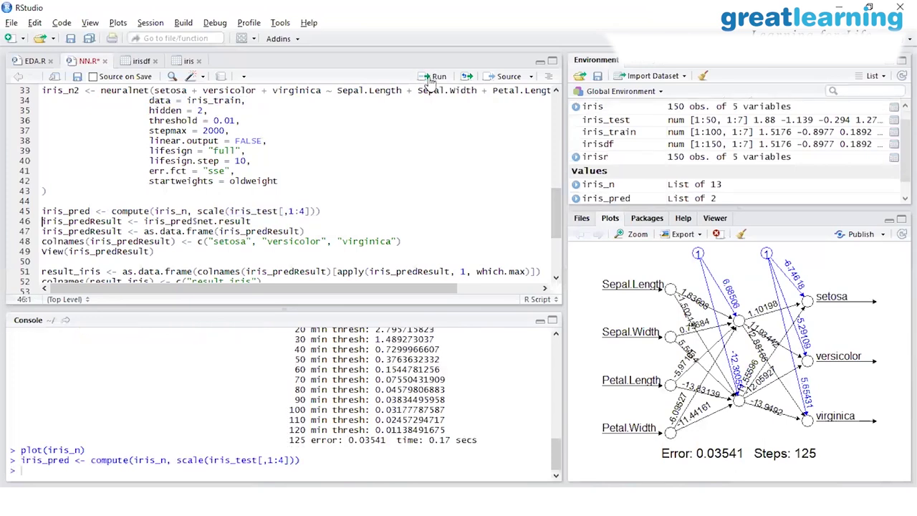
Run the lines that build the iris_predResult data frame from iris_pred$net.result with columns setosa, versicolor and virginica, and view it
{"action": "left_click_drag", "start_coordinate": [111, 211], "coordinate": [164, 212]}
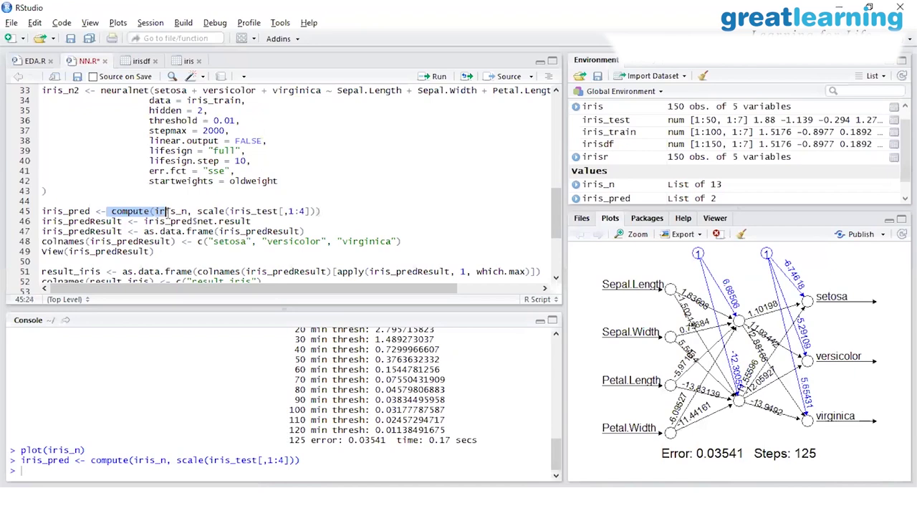
{"action": "left_click_drag", "start_coordinate": [154, 211], "coordinate": [187, 211]}
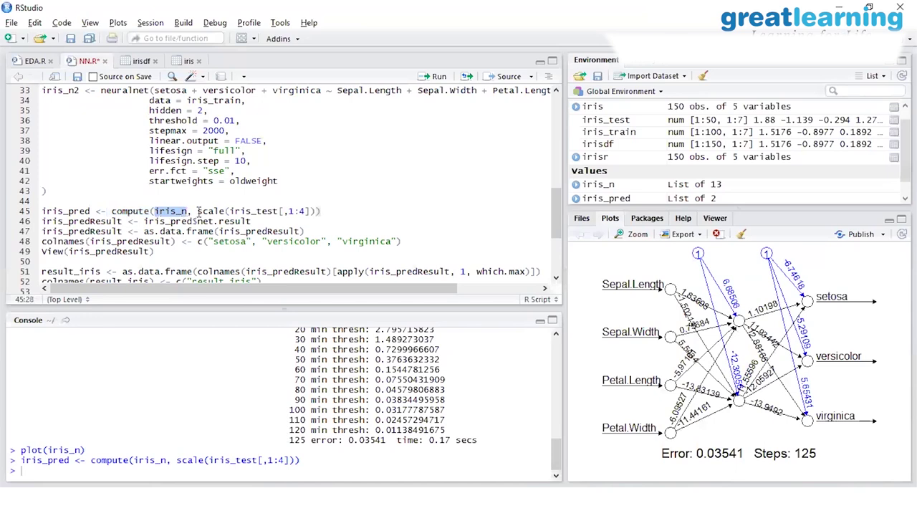
{"action": "left_click", "coordinate": [198, 211]}
{"action": "left_click_drag", "start_coordinate": [199, 211], "coordinate": [316, 212]}
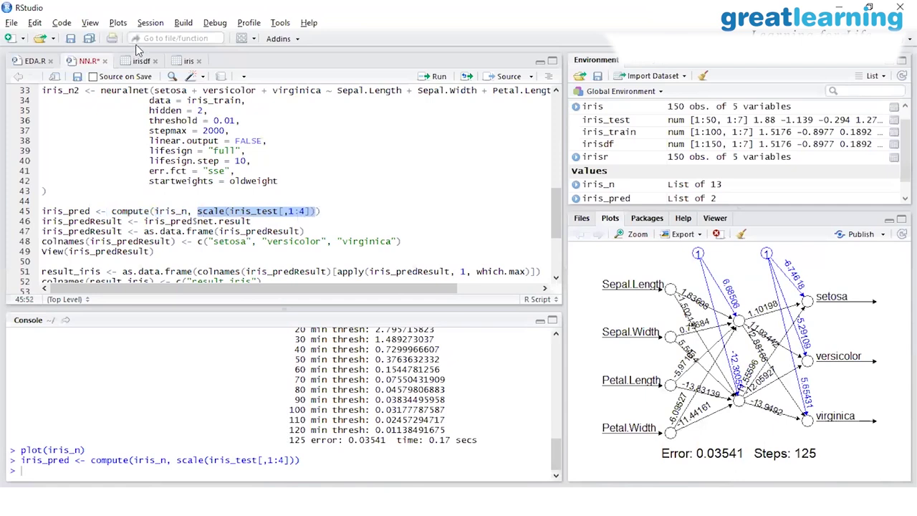
{"action": "left_click", "coordinate": [188, 62]}
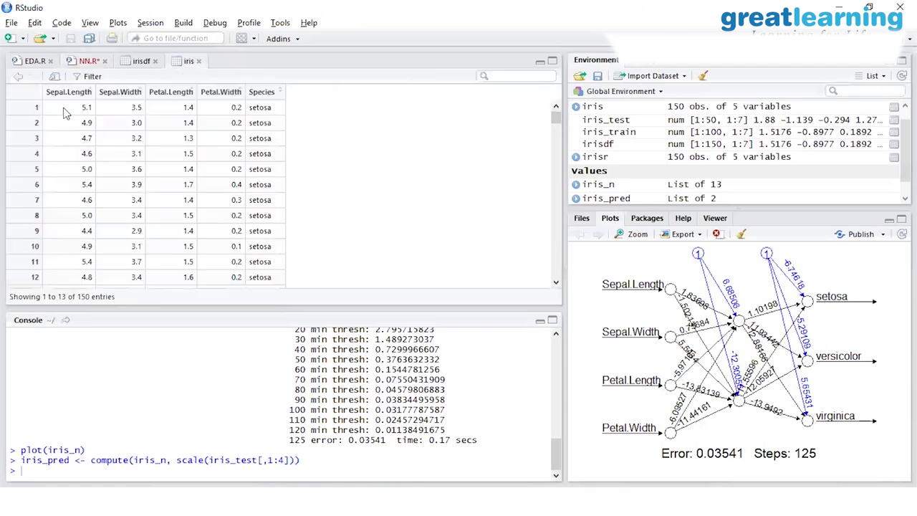
{"action": "left_click", "coordinate": [88, 61]}
{"action": "key", "text": "ctrl+Return"}
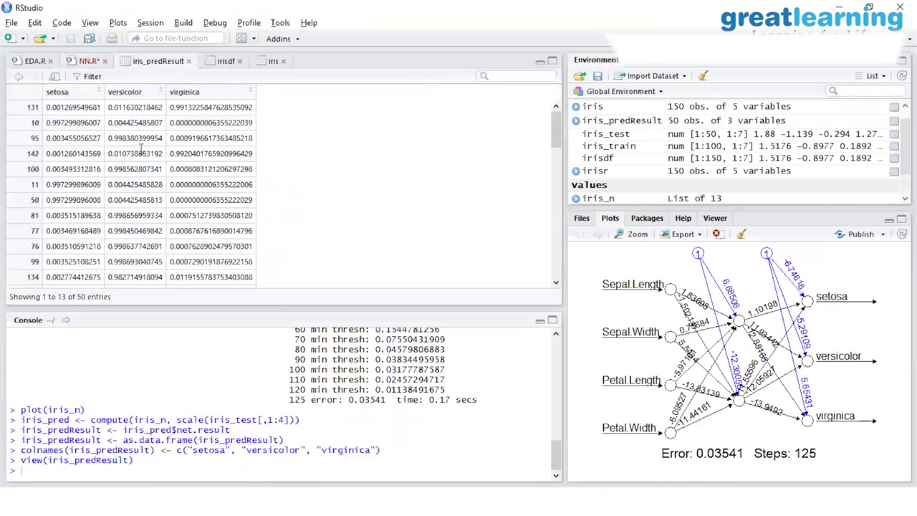
Compare the iris_predResult table with its script lines and examine the three class probabilities of row 131
{"action": "left_click", "coordinate": [89, 61]}
{"action": "left_click", "coordinate": [79, 187]}
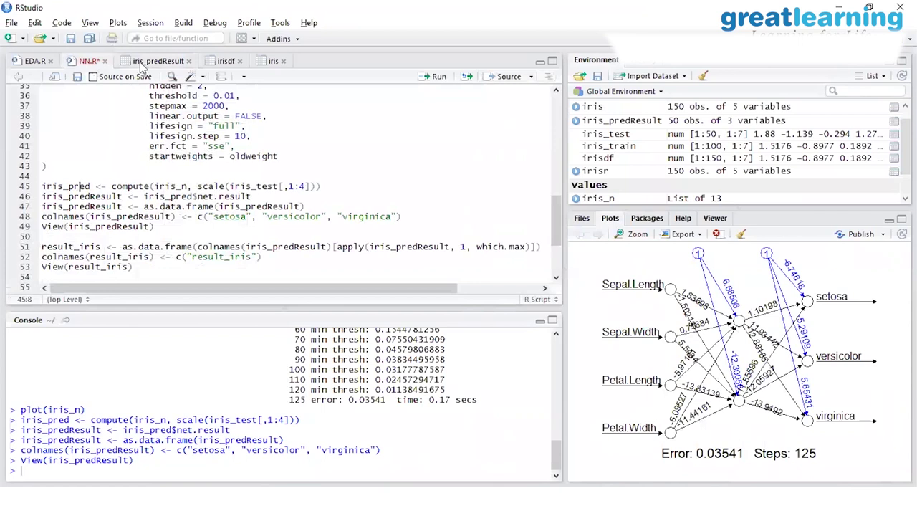
{"action": "left_click", "coordinate": [142, 63]}
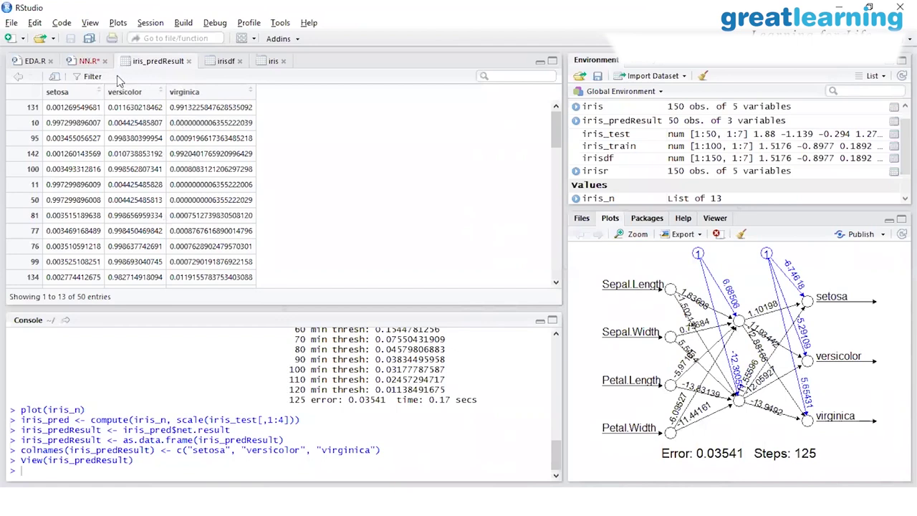
{"action": "left_click", "coordinate": [89, 62]}
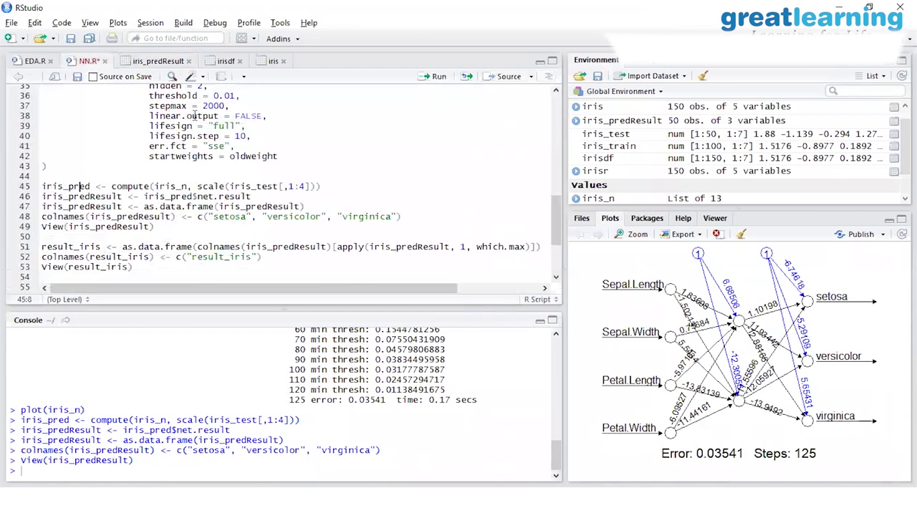
{"action": "left_click", "coordinate": [150, 63]}
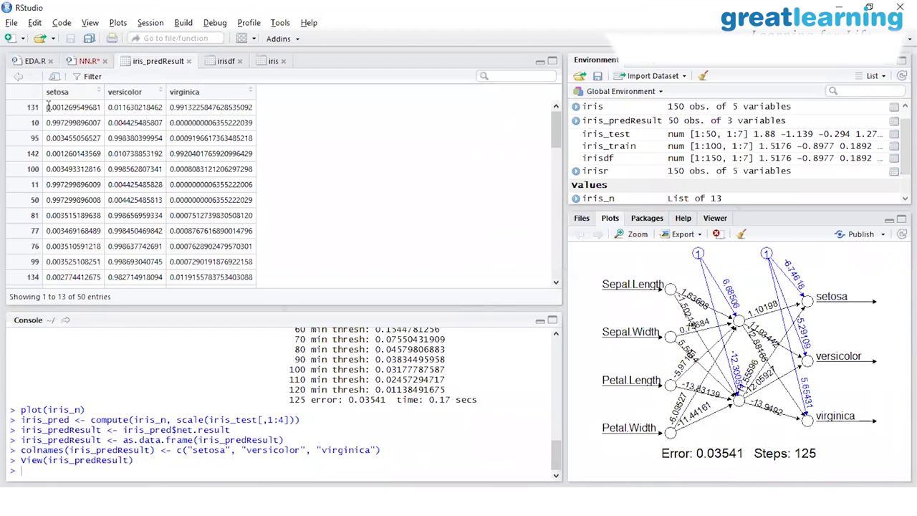
{"action": "left_click_drag", "start_coordinate": [47, 107], "coordinate": [252, 109]}
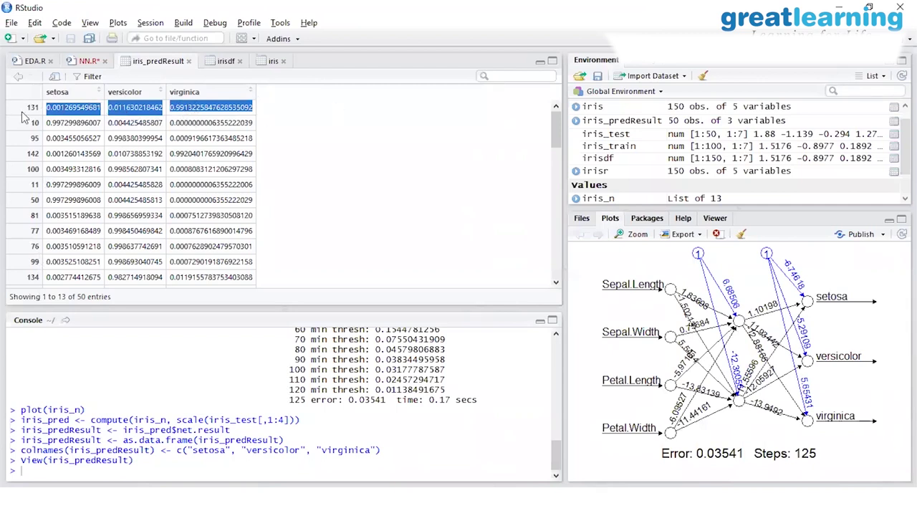
Examine the highest class probability in each of the iris_predResult rows 131, 10, 95, 142 and 100
{"action": "left_click_drag", "start_coordinate": [24, 111], "coordinate": [46, 116]}
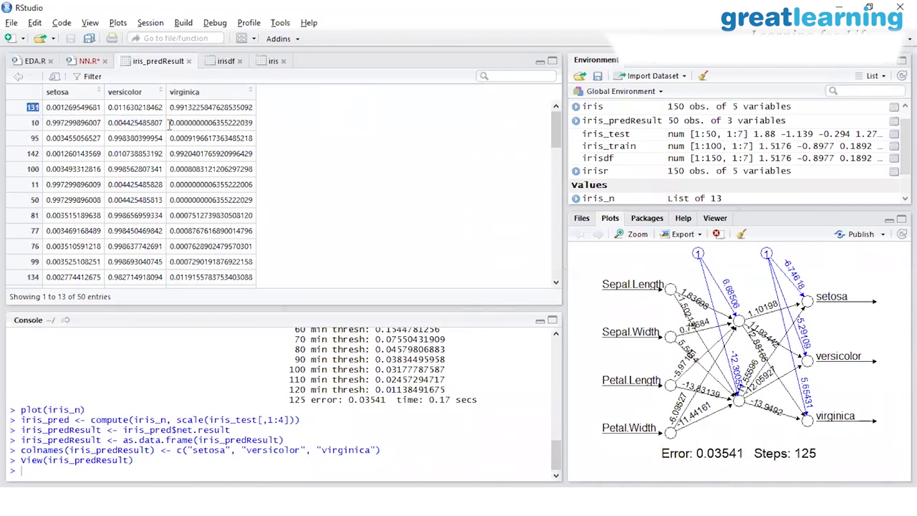
{"action": "left_click_drag", "start_coordinate": [35, 125], "coordinate": [163, 141]}
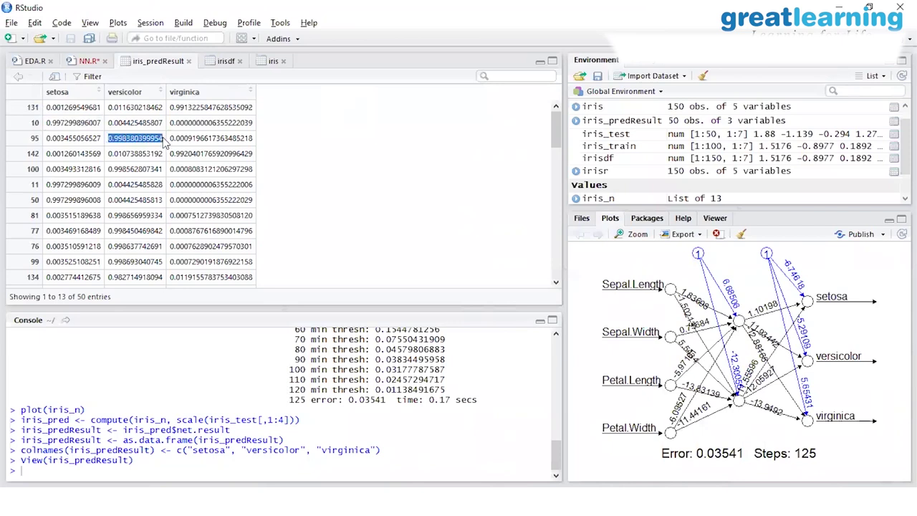
{"action": "left_click_drag", "start_coordinate": [170, 154], "coordinate": [233, 157]}
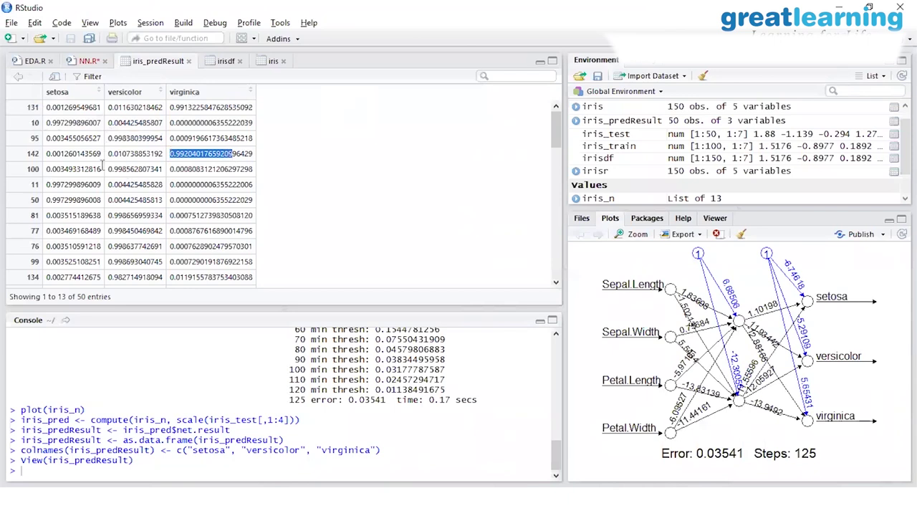
{"action": "left_click_drag", "start_coordinate": [107, 169], "coordinate": [159, 169]}
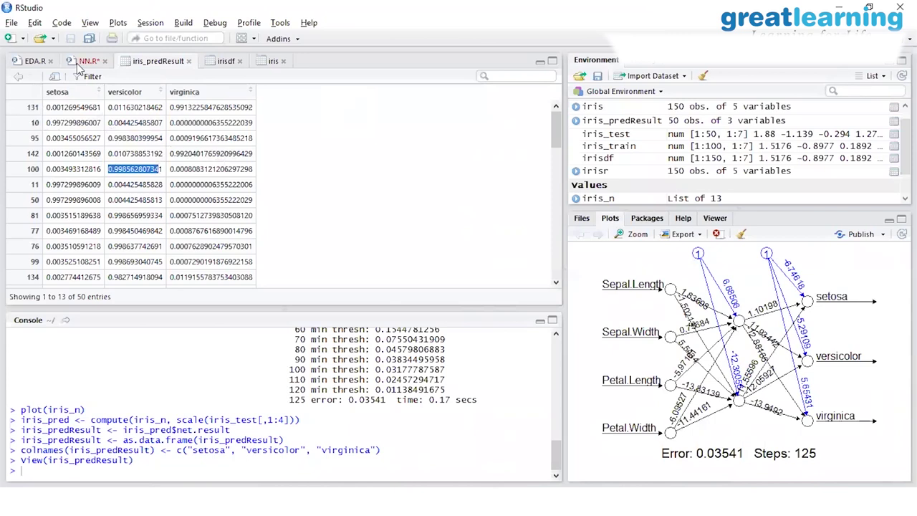
Review the iris_pred compute line with iris_n and scale(iris_test[,1:4]) in NN.R, and return to the iris_predResult table
{"action": "left_click", "coordinate": [83, 61]}
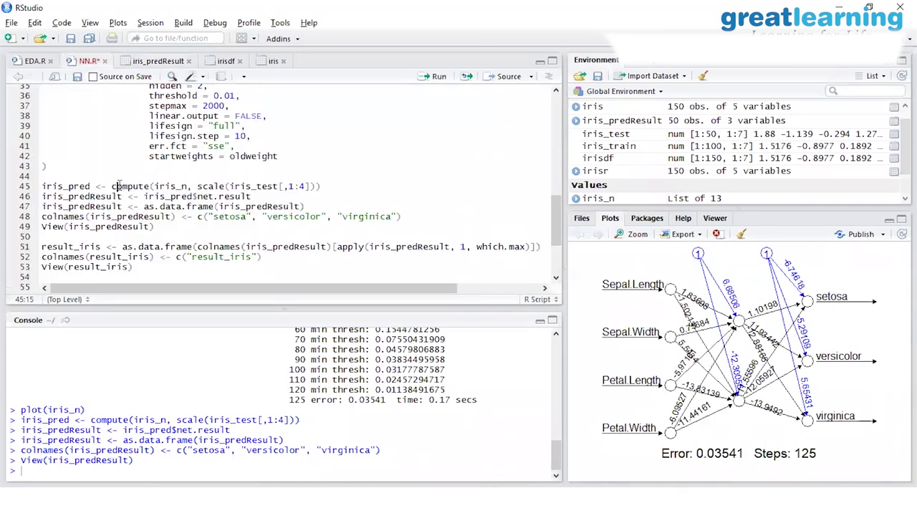
{"action": "left_click", "coordinate": [157, 187]}
{"action": "left_click_drag", "start_coordinate": [158, 186], "coordinate": [308, 186]}
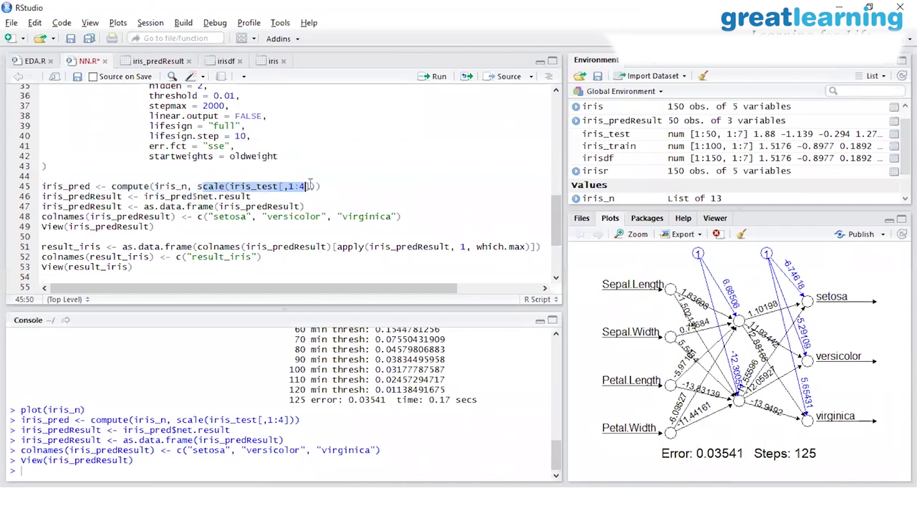
{"action": "left_click", "coordinate": [268, 188]}
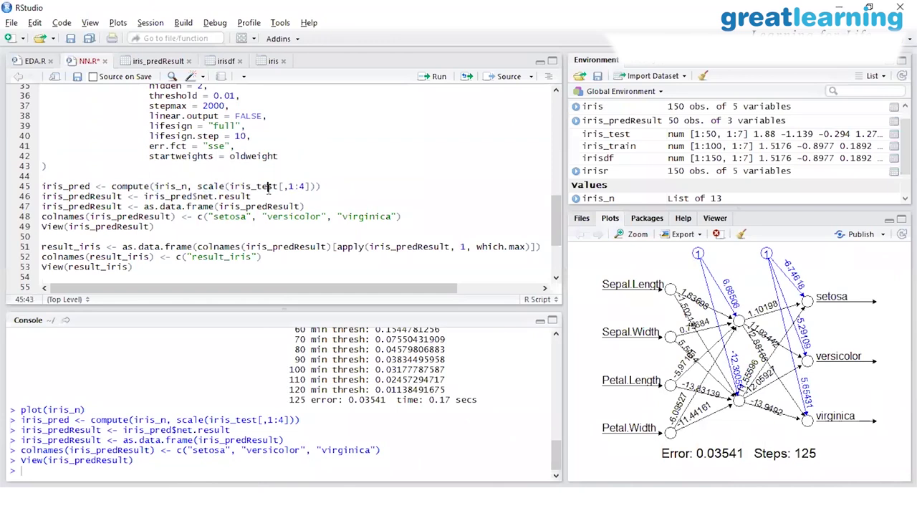
{"action": "left_click", "coordinate": [189, 187]}
{"action": "left_click_drag", "start_coordinate": [90, 187], "coordinate": [321, 186]}
{"action": "left_click", "coordinate": [41, 187]}
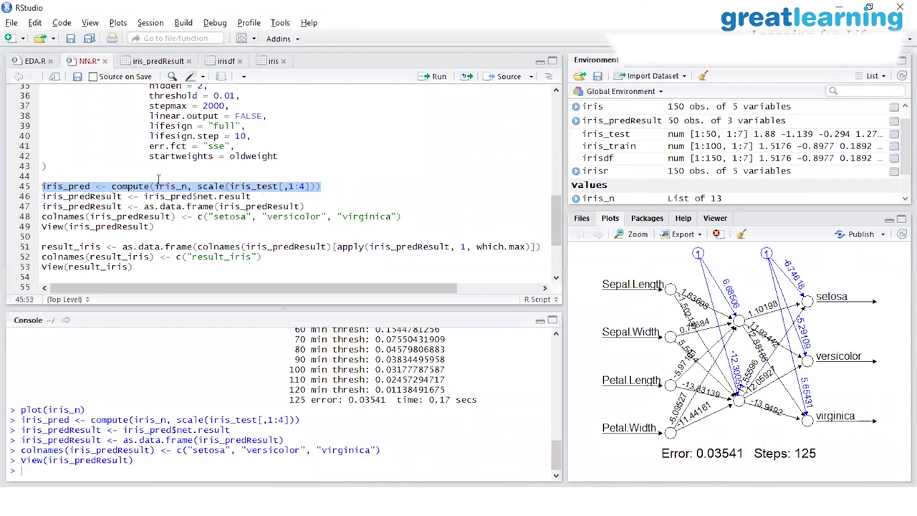
{"action": "mouse_move", "coordinate": [131, 188]}
{"action": "left_click", "coordinate": [117, 237]}
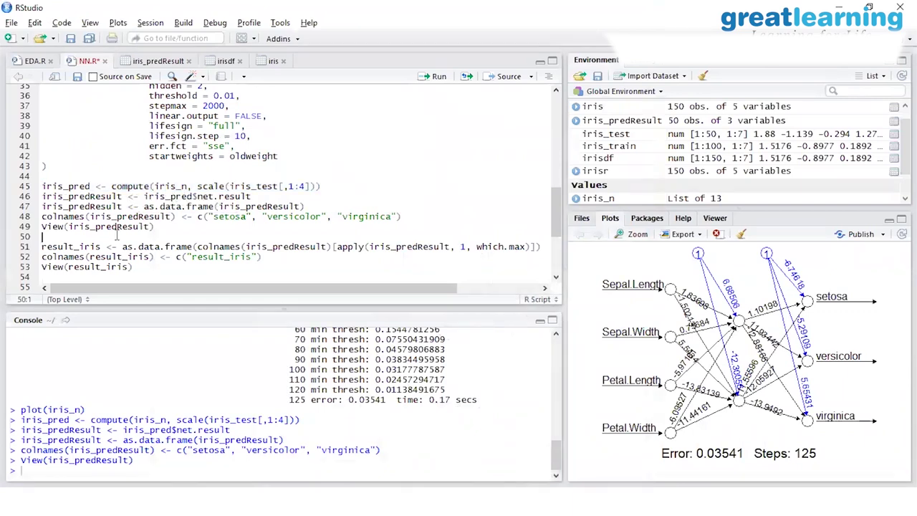
{"action": "left_click", "coordinate": [189, 264]}
{"action": "left_click", "coordinate": [138, 65]}
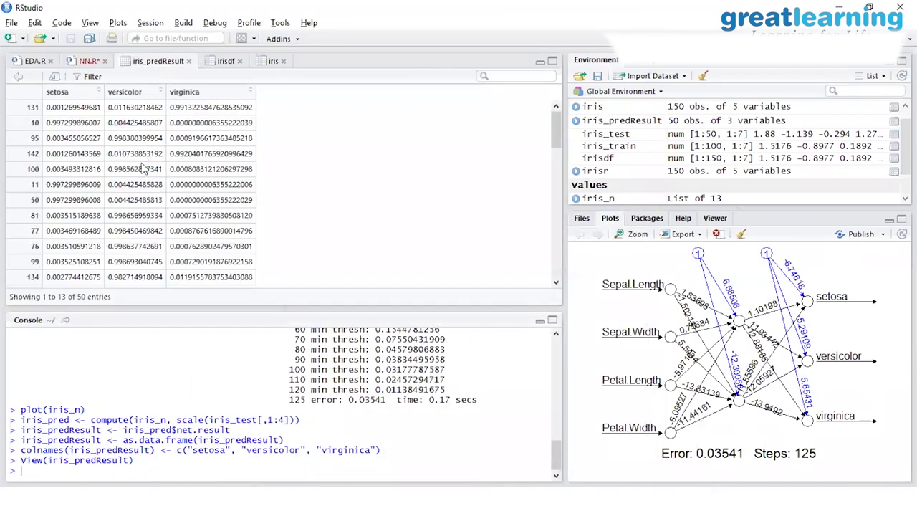
Run the lines that build result_iris from the highest-probability column of iris_predResult, name its column result_iris, and view it
{"action": "left_click", "coordinate": [86, 63]}
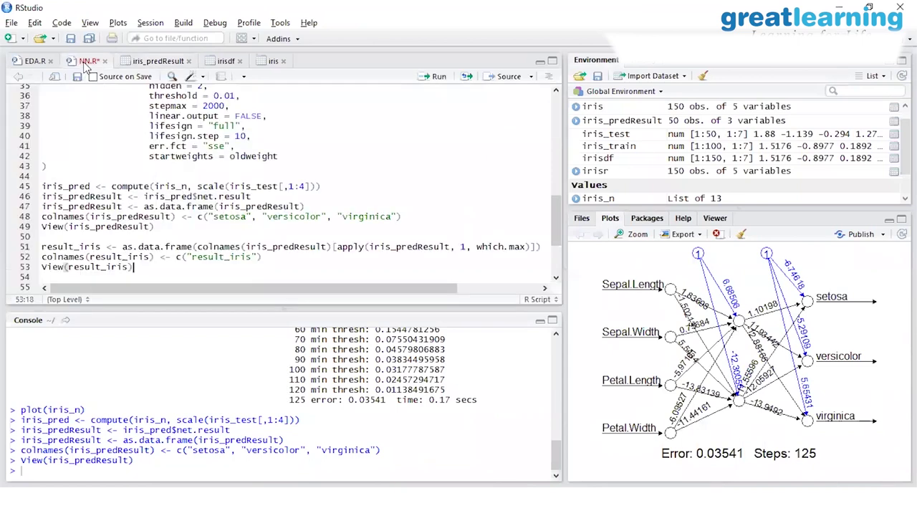
{"action": "left_click", "coordinate": [96, 246]}
{"action": "left_click", "coordinate": [439, 76]}
{"action": "left_click", "coordinate": [438, 76]}
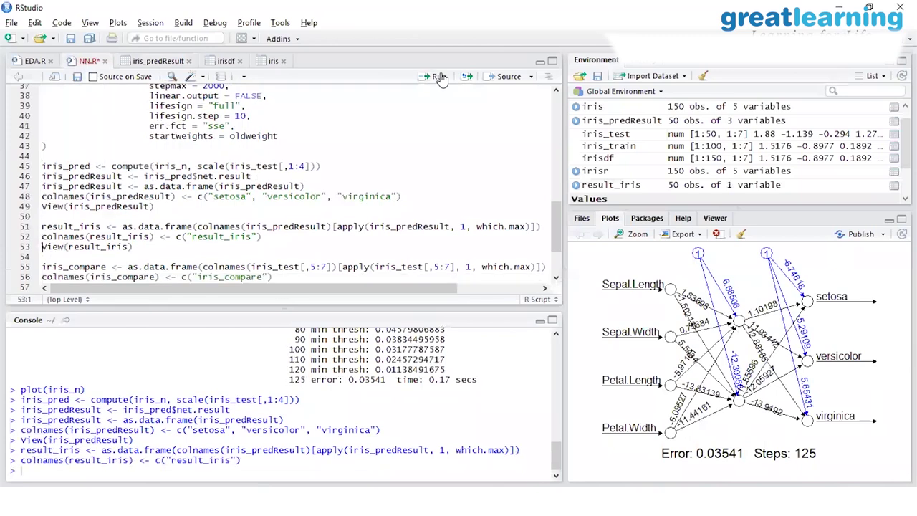
{"action": "left_click", "coordinate": [439, 76]}
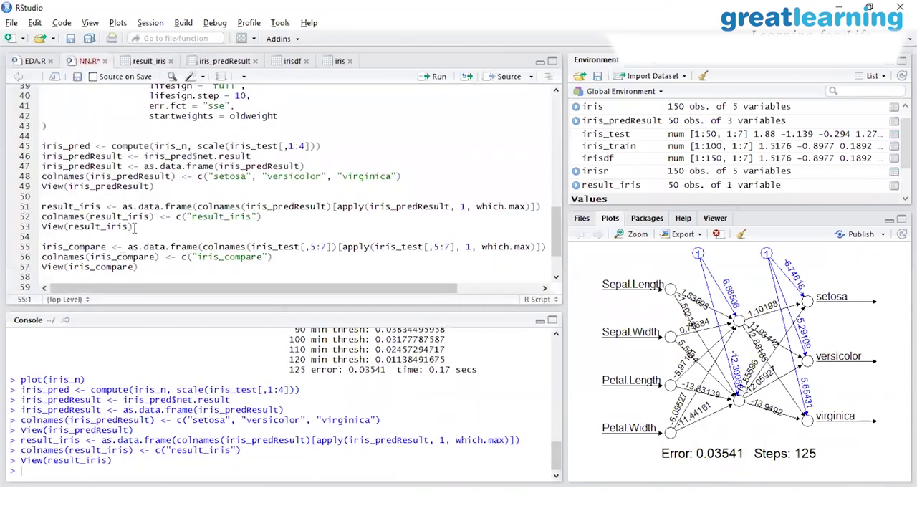
Check the largest probabilities of the first iris_predResult rows against the which.max lines that build result_iris
{"action": "left_click", "coordinate": [208, 65]}
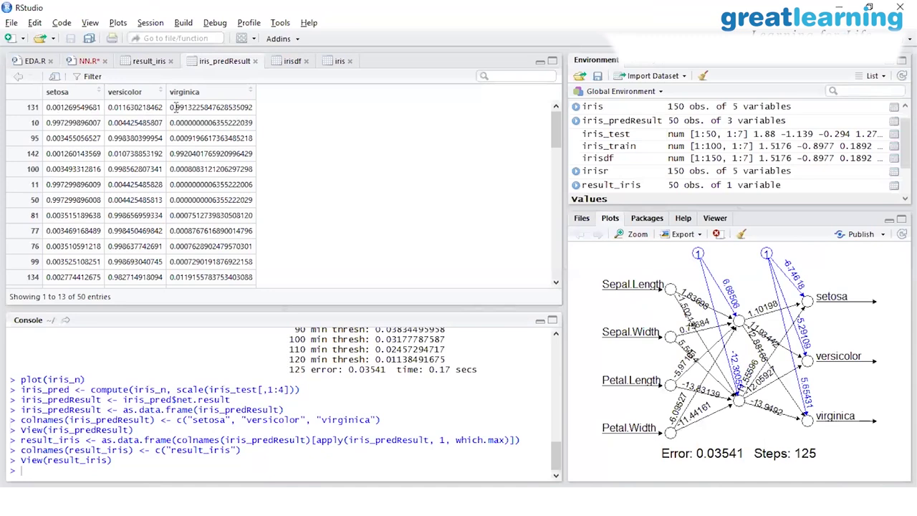
{"action": "left_click_drag", "start_coordinate": [172, 107], "coordinate": [207, 120]}
{"action": "left_click", "coordinate": [75, 123]}
{"action": "right_click", "coordinate": [69, 123]}
{"action": "key", "text": "Escape"}
{"action": "left_click_drag", "start_coordinate": [65, 123], "coordinate": [152, 143]}
{"action": "left_click", "coordinate": [85, 62]}
{"action": "left_click_drag", "start_coordinate": [41, 206], "coordinate": [145, 224]}
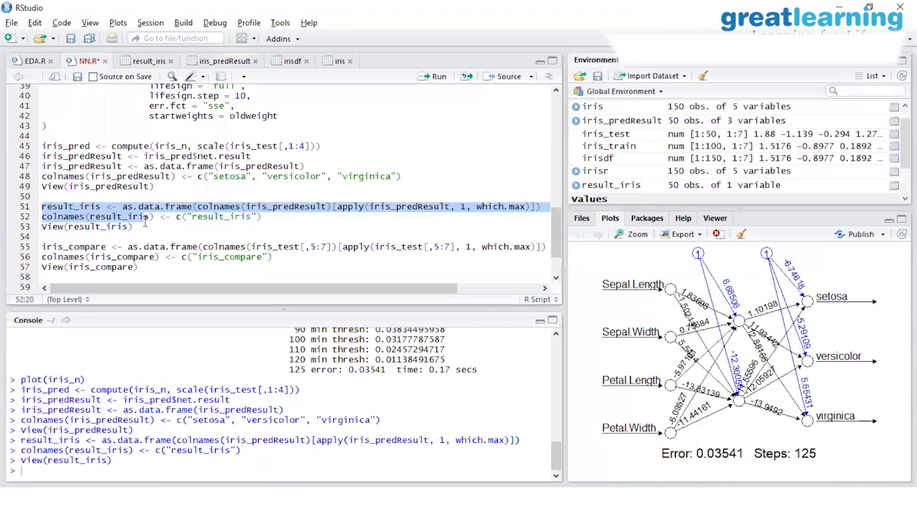
{"action": "left_click", "coordinate": [146, 226]}
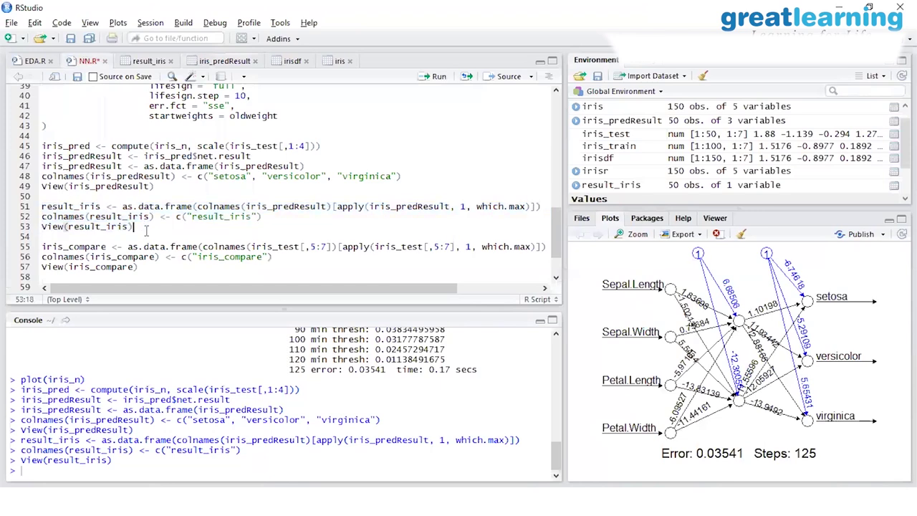
Compare the predicted classes in the result_iris table with the class probabilities in iris_predResult
{"action": "left_click", "coordinate": [150, 63]}
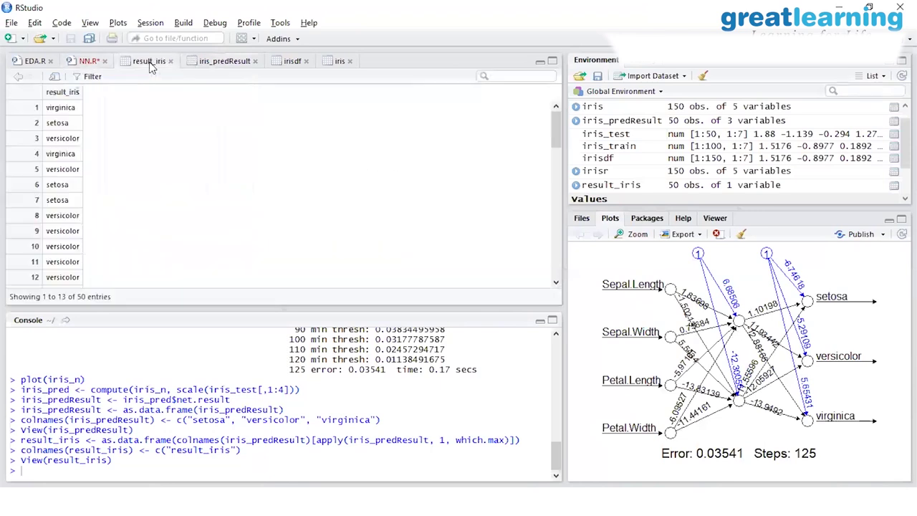
{"action": "left_click", "coordinate": [221, 65]}
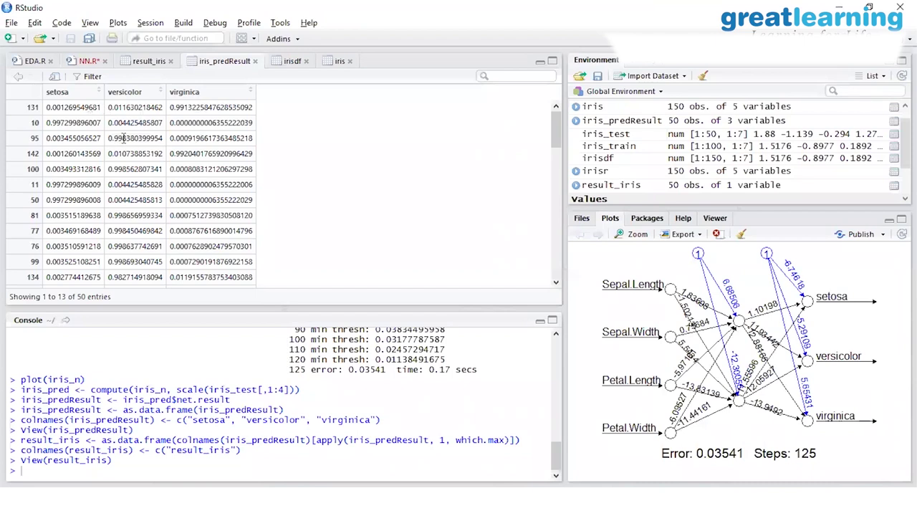
{"action": "left_click", "coordinate": [147, 61]}
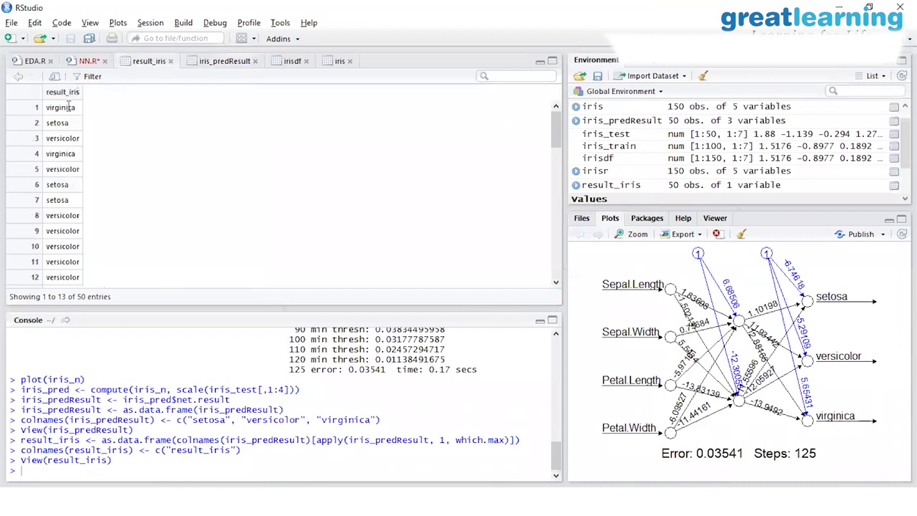
{"action": "left_click", "coordinate": [217, 65]}
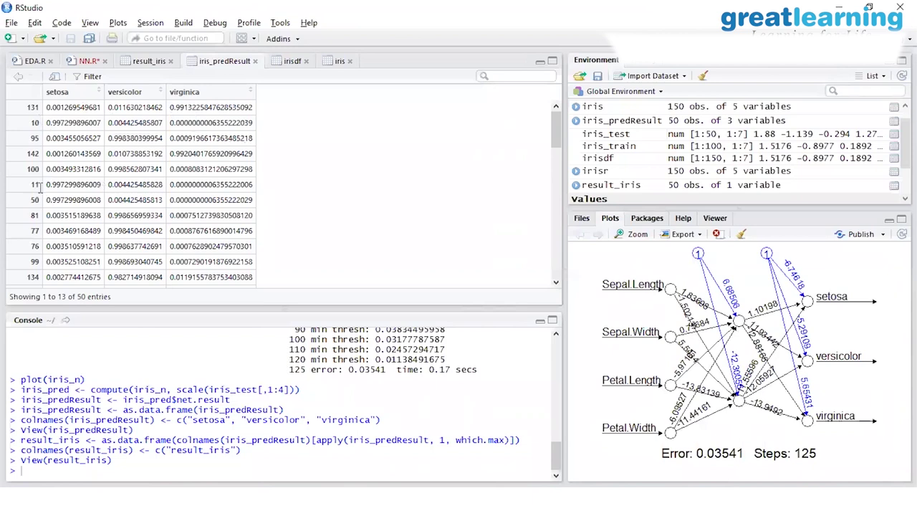
{"action": "left_click", "coordinate": [146, 62]}
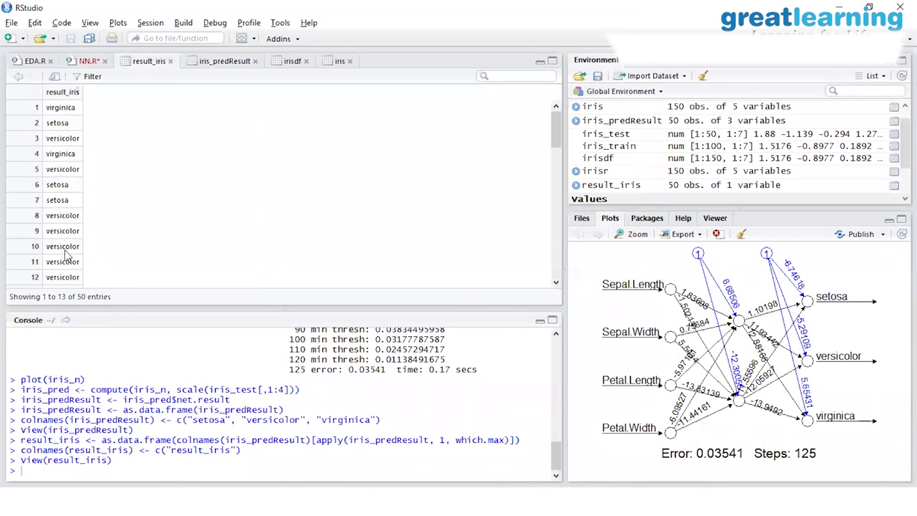
{"action": "left_click", "coordinate": [84, 64]}
{"action": "left_click", "coordinate": [149, 66]}
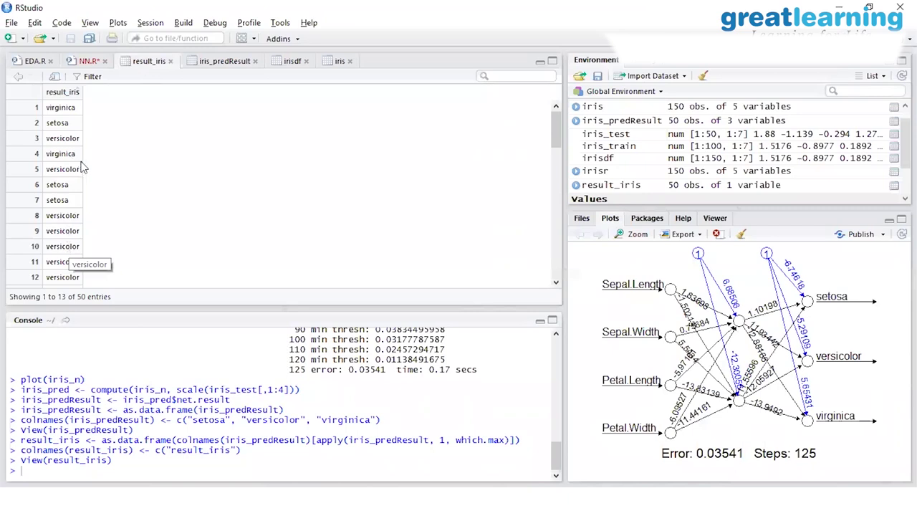
Run the lines that build iris_compare from iris_test columns 5:7, name its column iris_compare, and view it
{"action": "left_click", "coordinate": [86, 63]}
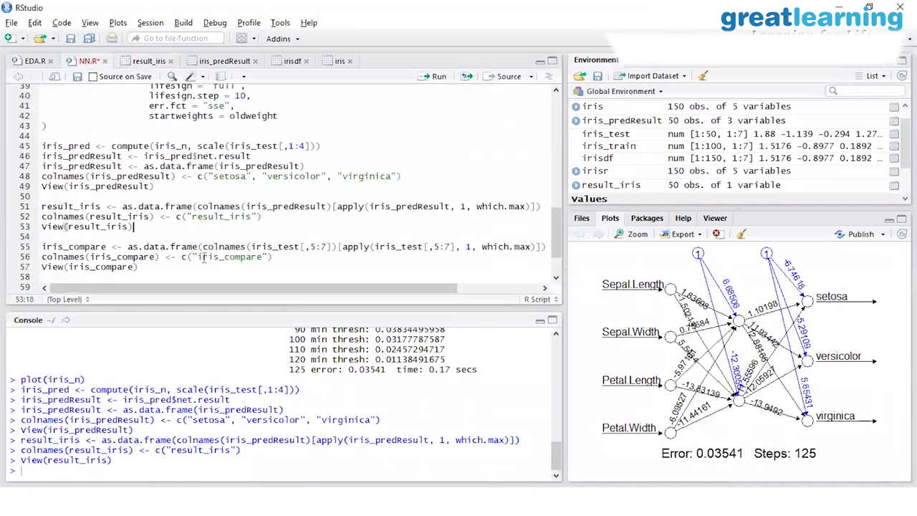
{"action": "left_click", "coordinate": [139, 246]}
{"action": "left_click", "coordinate": [438, 77]}
{"action": "left_click", "coordinate": [438, 77]}
{"action": "left_click", "coordinate": [438, 77]}
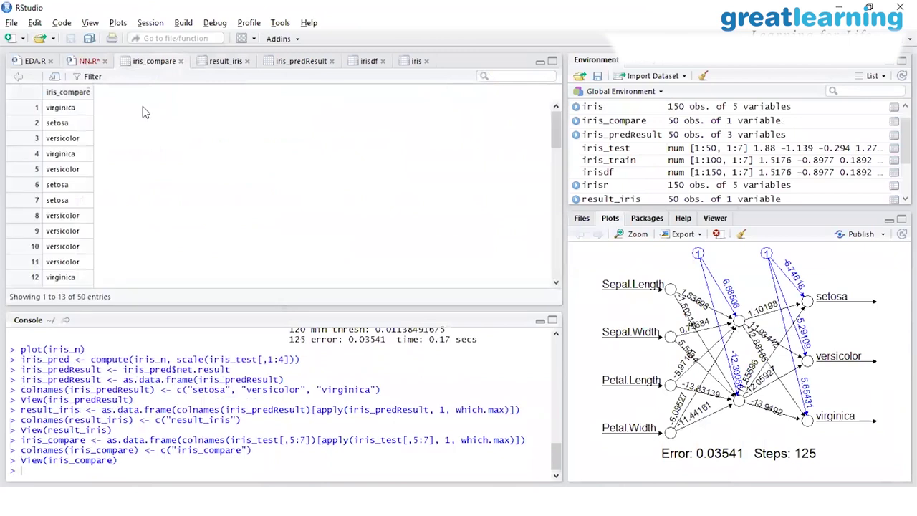
Compare the actual classes in iris_compare with the predicted classes in result_iris
{"action": "left_click", "coordinate": [87, 60]}
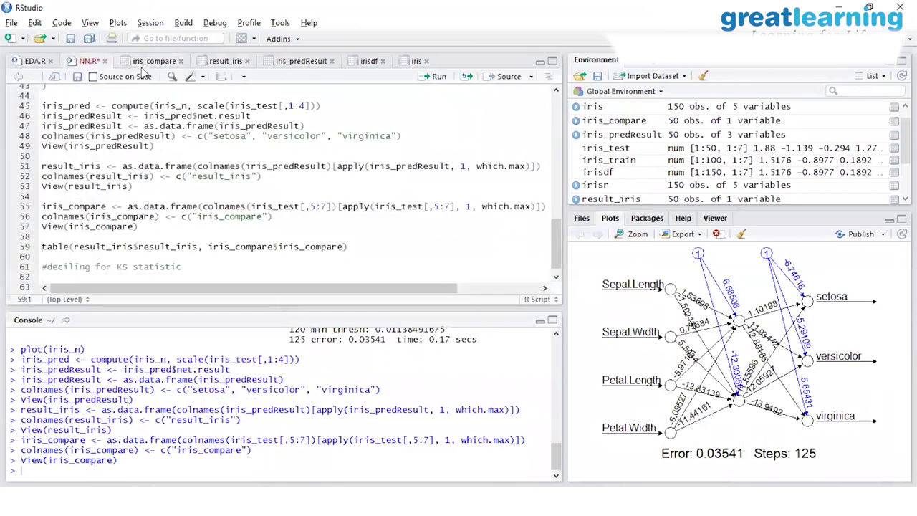
{"action": "left_click", "coordinate": [141, 64]}
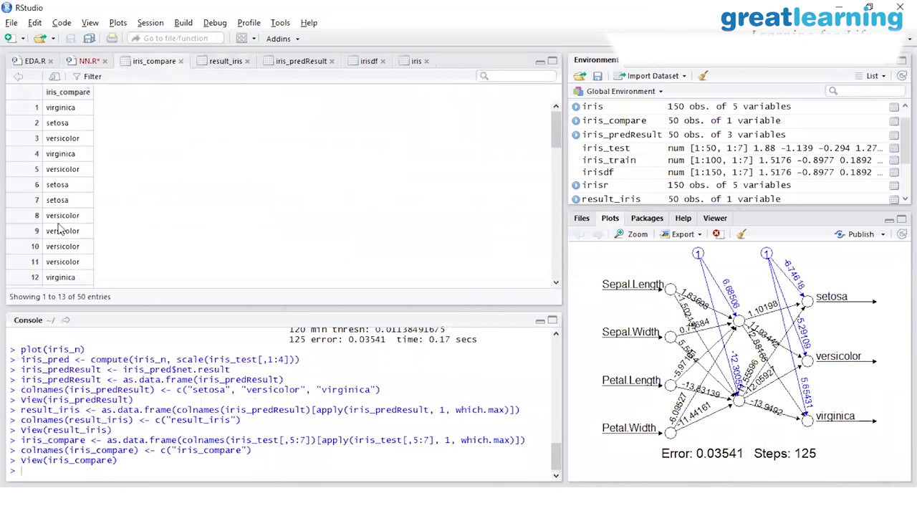
{"action": "left_click", "coordinate": [224, 65]}
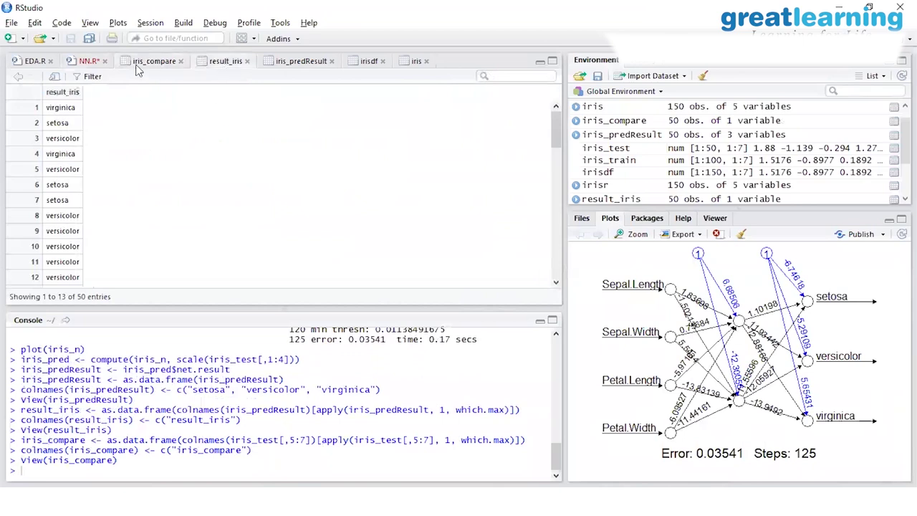
Run the table line cross-tabulating result_iris$result_iris with iris_compare$iris_compare, and examine the misclassified versicolor and virginica cells
{"action": "left_click", "coordinate": [89, 62]}
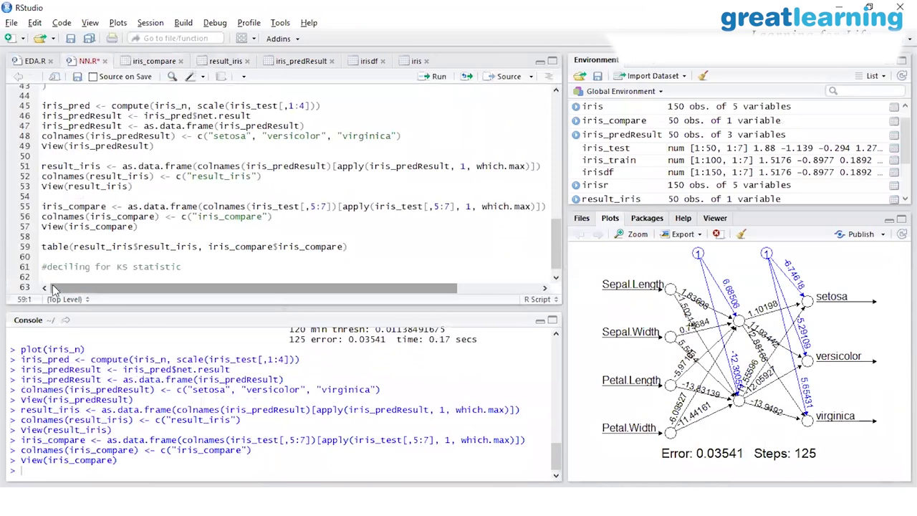
{"action": "left_click", "coordinate": [438, 77]}
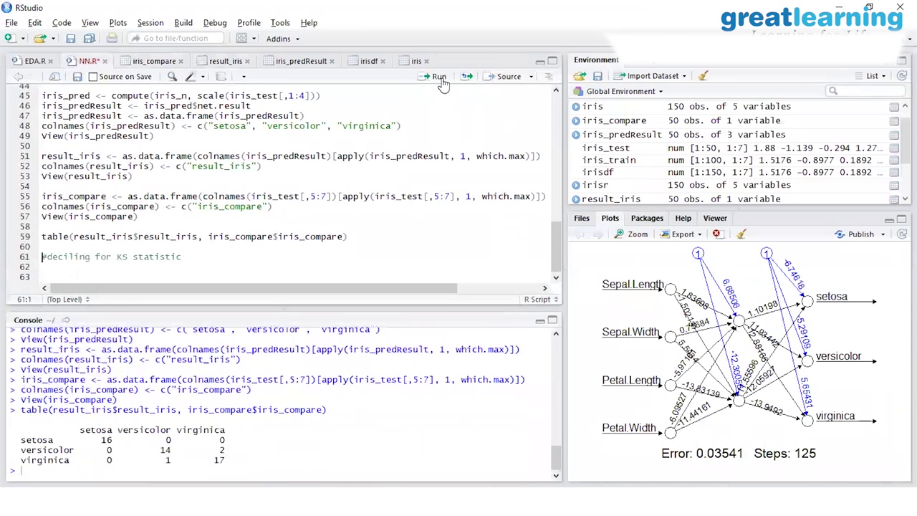
{"action": "double_click", "coordinate": [169, 460]}
{"action": "left_click", "coordinate": [82, 430]}
{"action": "double_click", "coordinate": [168, 460]}
{"action": "double_click", "coordinate": [220, 450]}
Calculate the classification accuracy in the console as 47/50
{"action": "left_click", "coordinate": [116, 474]}
{"action": "type", "text": "47/50"}
{"action": "key", "text": "Return"}
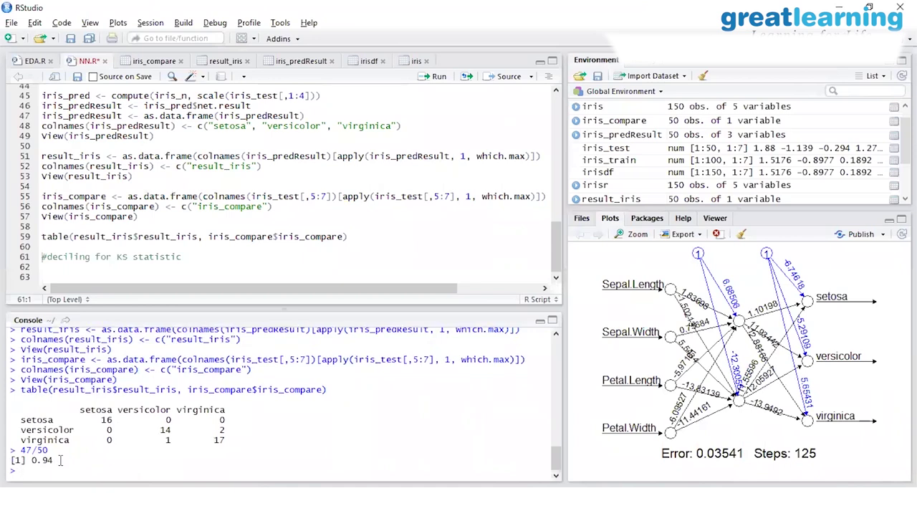
Review the confusion matrix output and the threshold = 0.01 argument in the iris_n2 neuralnet call
{"action": "left_click", "coordinate": [128, 166]}
{"action": "left_click", "coordinate": [100, 215]}
{"action": "left_click_drag", "start_coordinate": [22, 390], "coordinate": [226, 440]}
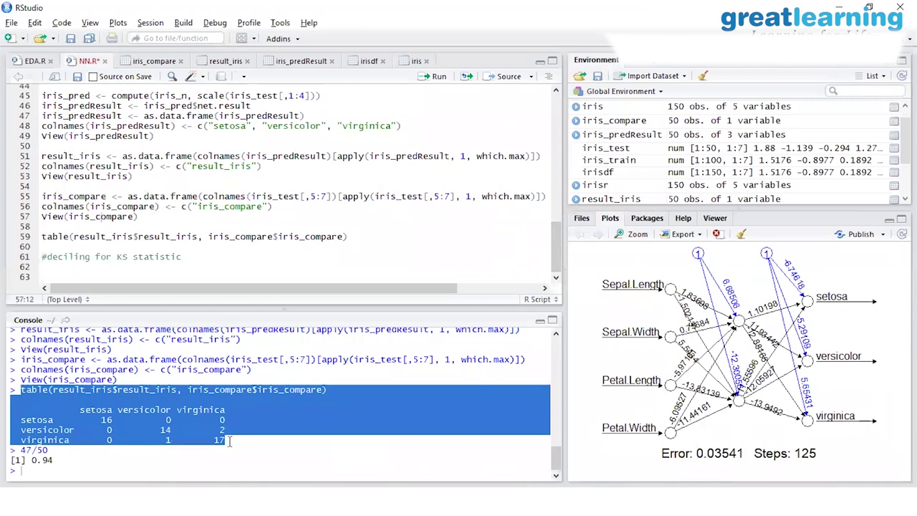
{"action": "left_click", "coordinate": [66, 464]}
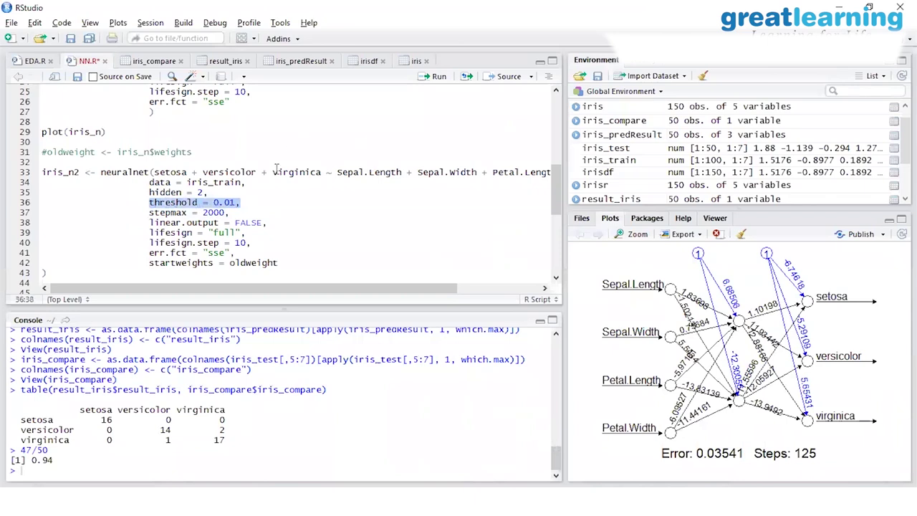
{"action": "left_click", "coordinate": [254, 192]}
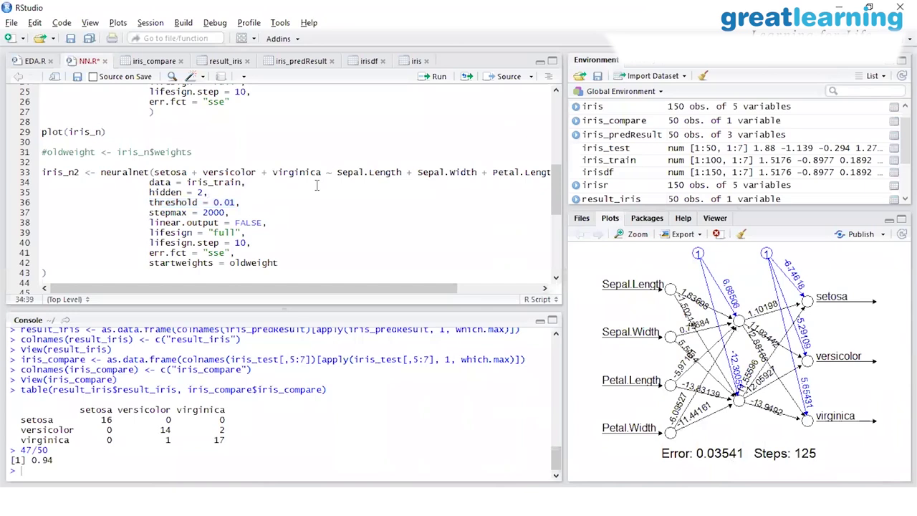
{"action": "left_click_drag", "start_coordinate": [133, 202], "coordinate": [248, 203]}
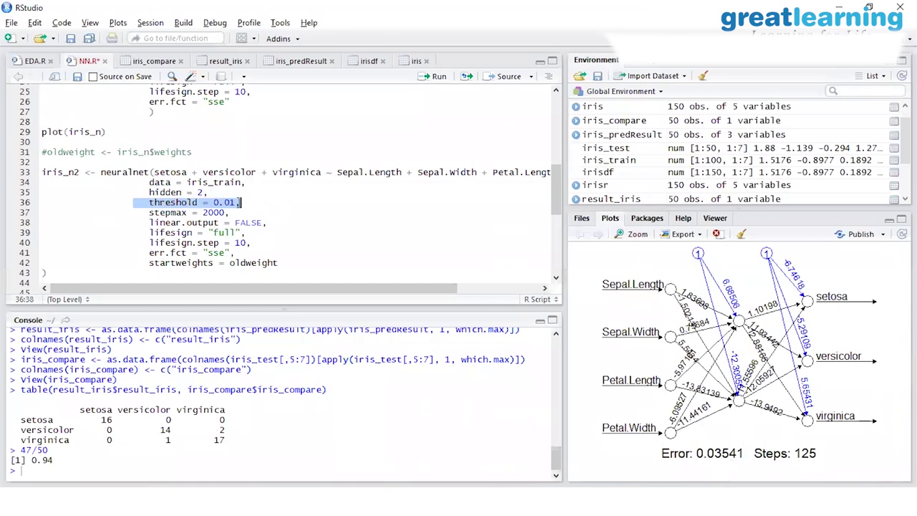
{"action": "left_click", "coordinate": [239, 203]}
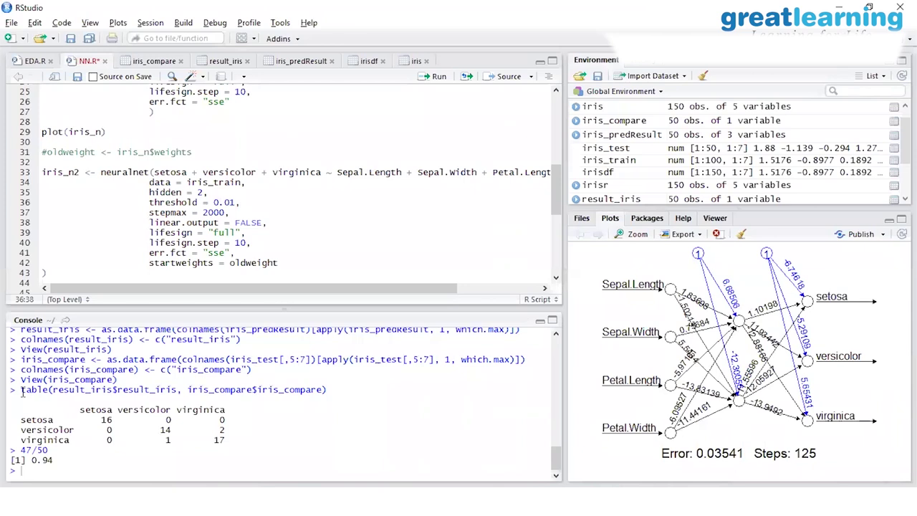
Highlight the confusion matrix and accuracy output, along with the threshold argument in the iris_n2 call
{"action": "left_click_drag", "start_coordinate": [14, 389], "coordinate": [252, 442]}
{"action": "left_click", "coordinate": [254, 393]}
{"action": "left_click_drag", "start_coordinate": [149, 202], "coordinate": [255, 201]}
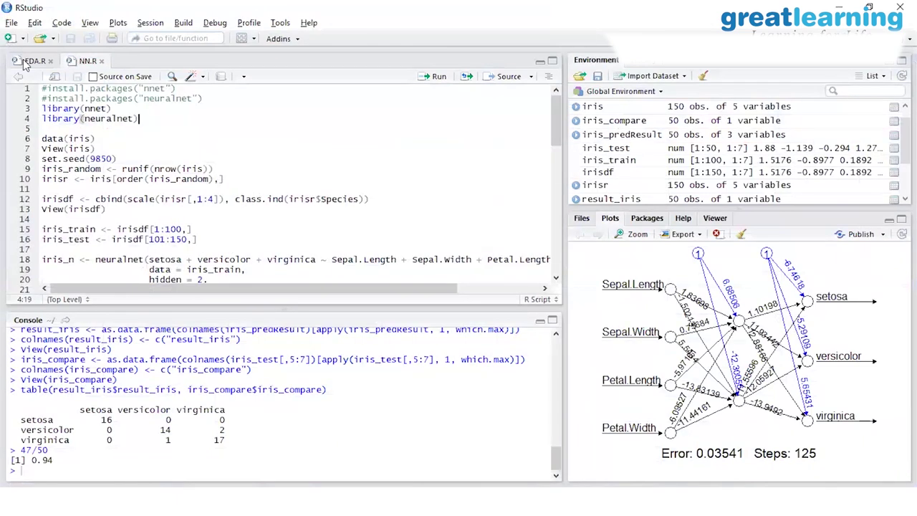
Open the EDA.R script and run its lines that load the ggplot2, moments and forecast libraries
{"action": "left_click", "coordinate": [30, 61]}
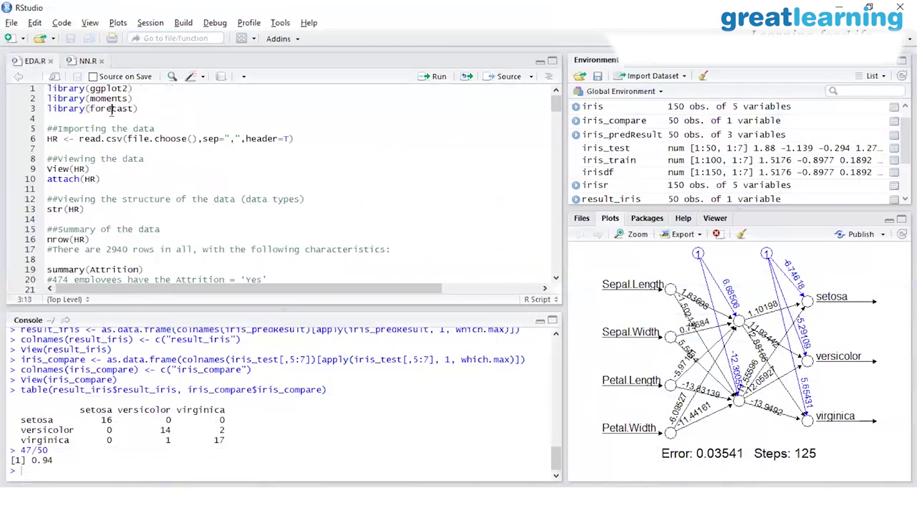
{"action": "key", "text": "ctrl+Home"}
{"action": "left_click", "coordinate": [111, 109]}
{"action": "key", "text": "Down"}
{"action": "key", "text": "Down"}
{"action": "key", "text": "Down"}
{"action": "key", "text": "Up"}
{"action": "key", "text": "Up"}
{"action": "key", "text": "Up"}
{"action": "key", "text": "Up"}
{"action": "key", "text": "Up"}
{"action": "key", "text": "Home"}
{"action": "left_click", "coordinate": [436, 76]}
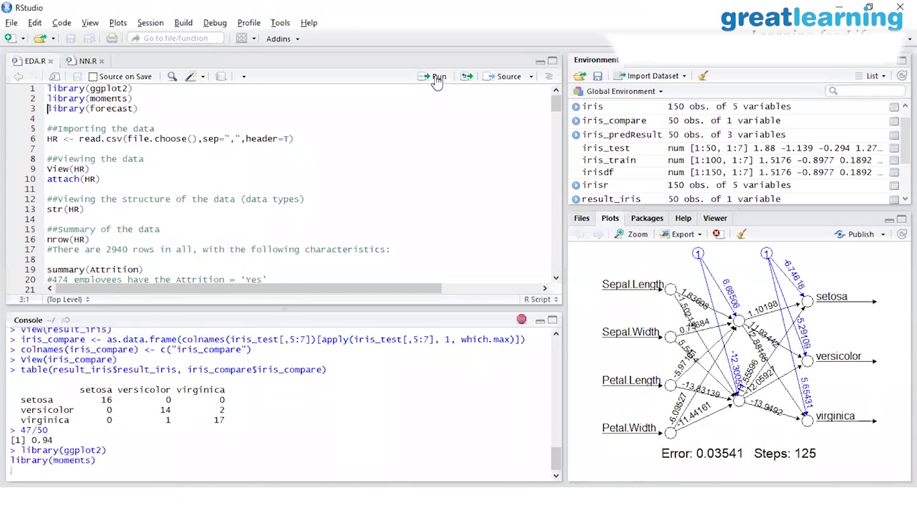
{"action": "left_click", "coordinate": [436, 77]}
{"action": "left_click", "coordinate": [434, 78]}
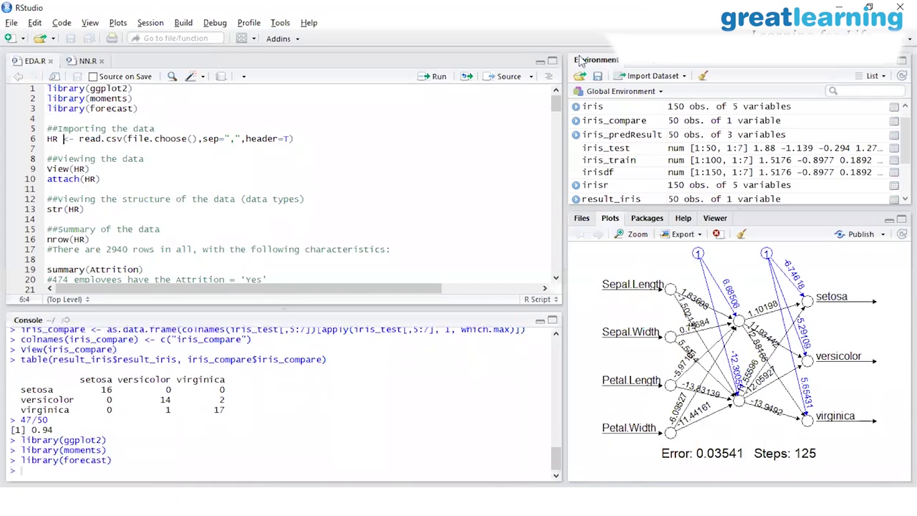
Run the read.csv line to import the HR dataset and View(HR) to inspect its entries
{"action": "left_click", "coordinate": [435, 78]}
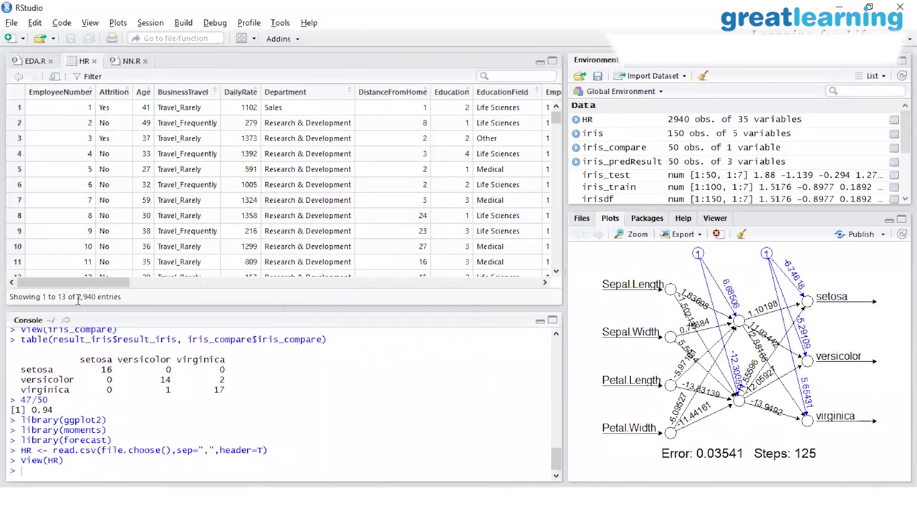
{"action": "left_click_drag", "start_coordinate": [77, 299], "coordinate": [97, 298]}
Return to EDA.R and run the attach(HR), str(HR) and nrow(HR) lines
{"action": "left_click", "coordinate": [36, 61]}
{"action": "left_click", "coordinate": [63, 179]}
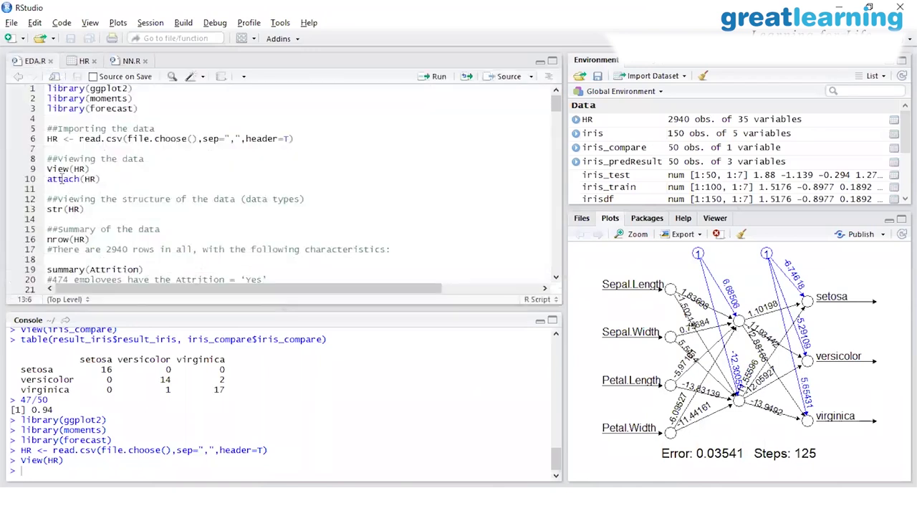
{"action": "left_click", "coordinate": [429, 77]}
{"action": "left_click", "coordinate": [431, 78]}
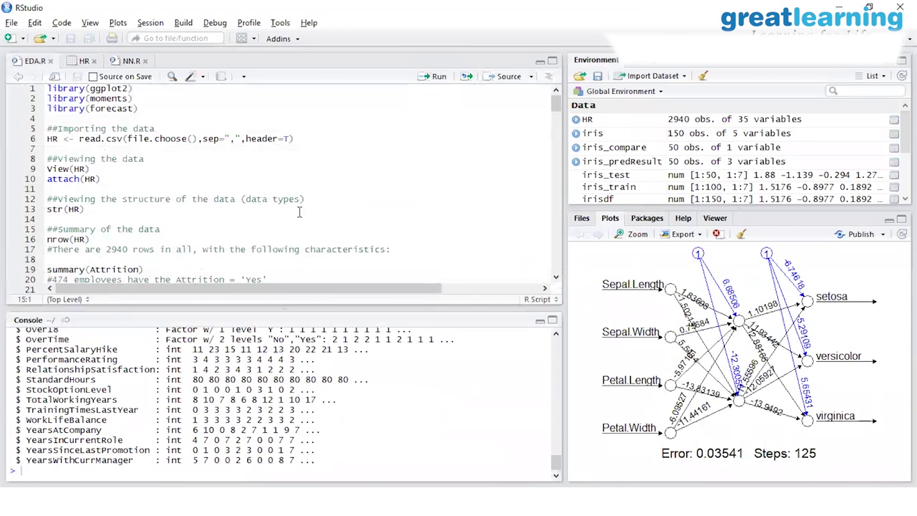
{"action": "left_click", "coordinate": [433, 79]}
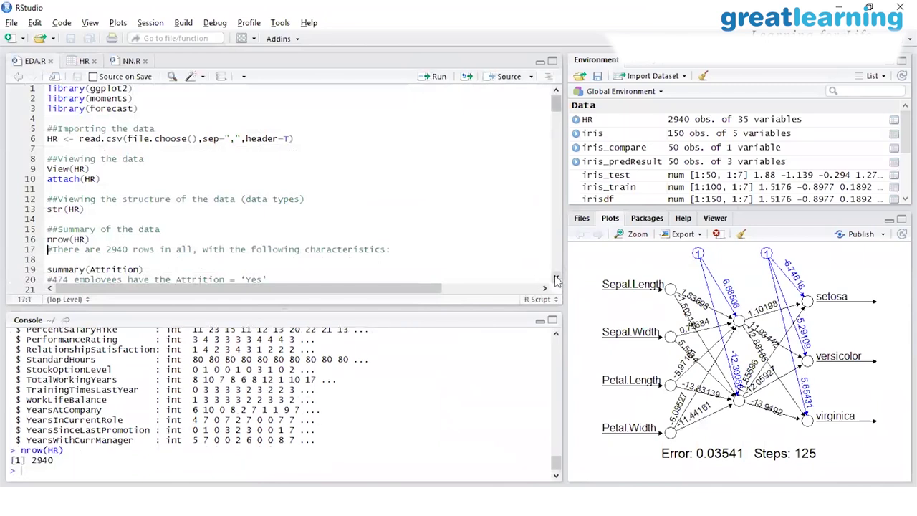
Run the summary(Attrition) line to count employees in each attrition class
{"action": "scroll", "coordinate": [558, 280], "scroll_direction": "down", "scroll_amount": 2}
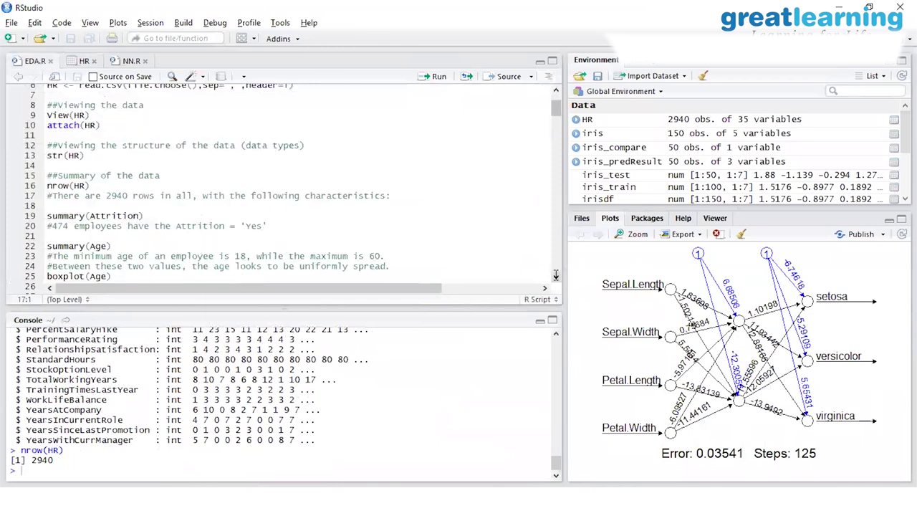
{"action": "left_click", "coordinate": [89, 215]}
{"action": "left_click", "coordinate": [439, 81]}
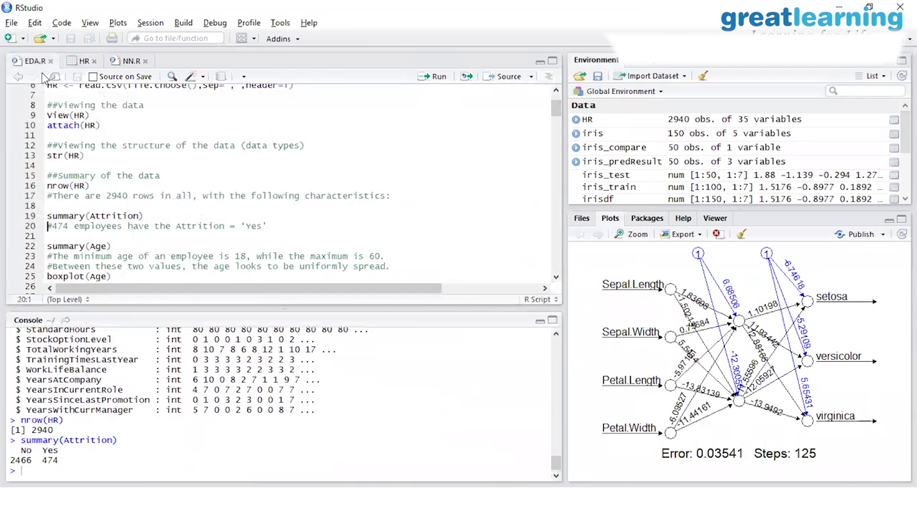
Look through the HR data table's columns as far as YearsWithCurrManager, and return to the Attrition column
{"action": "left_click", "coordinate": [79, 62]}
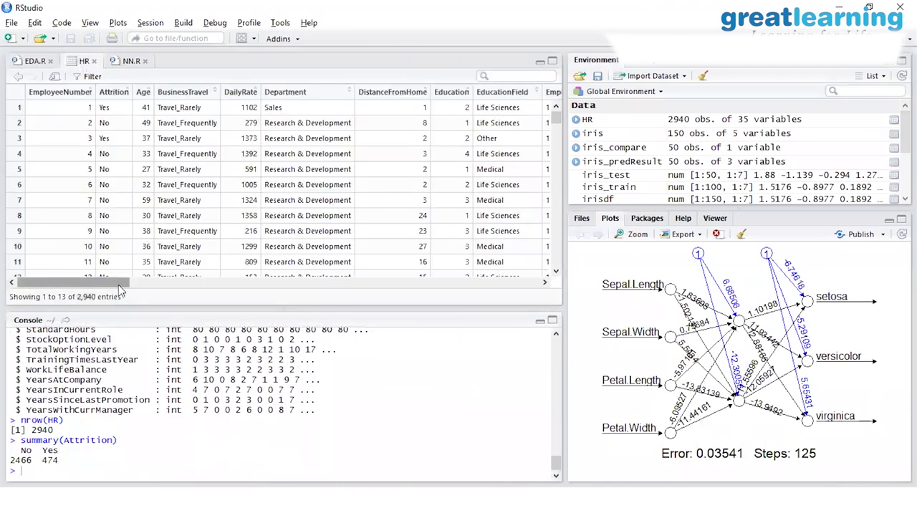
{"action": "mouse_move", "coordinate": [112, 285]}
{"action": "left_mouse_down"}
{"action": "mouse_move", "coordinate": [514, 288]}
{"action": "mouse_move", "coordinate": [537, 181]}
{"action": "left_mouse_up"}
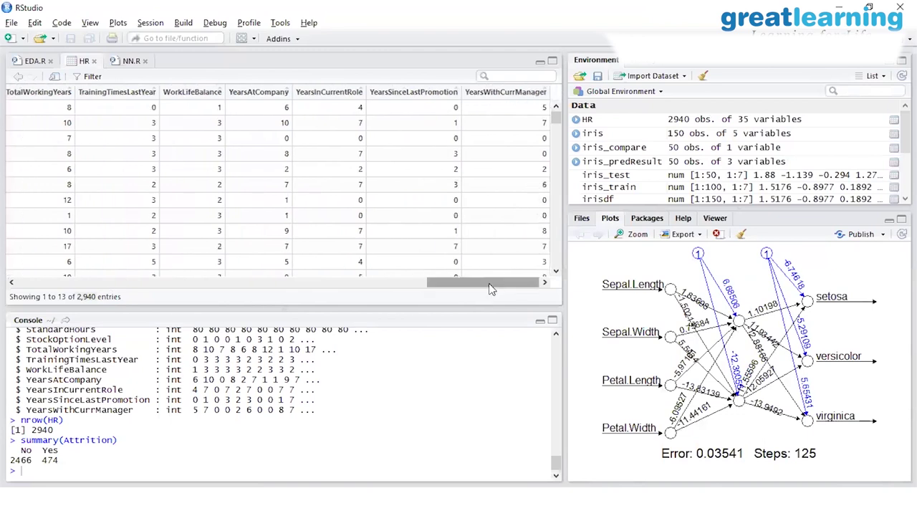
{"action": "left_click_drag", "start_coordinate": [490, 285], "coordinate": [127, 294]}
{"action": "left_click_drag", "start_coordinate": [118, 327], "coordinate": [79, 315]}
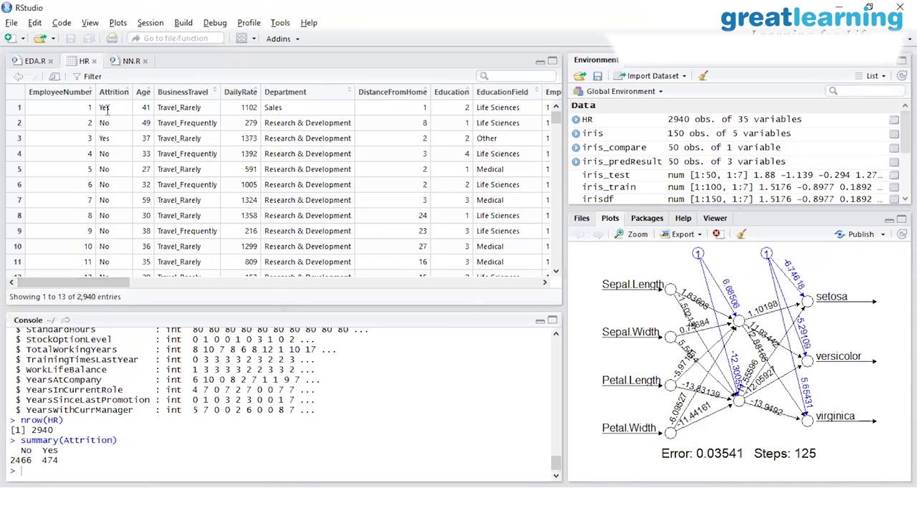
Return to EDA.R and calculate the attrition rate in the console as 474/2940
{"action": "left_click", "coordinate": [34, 60]}
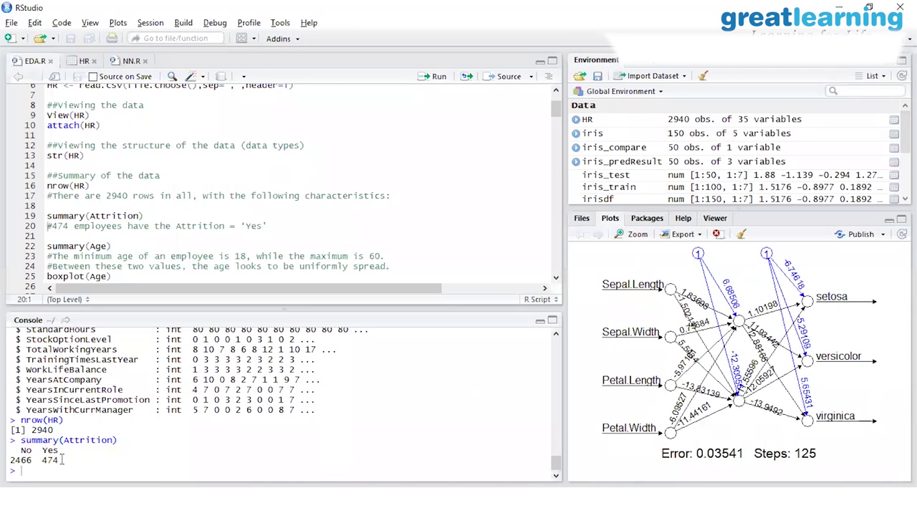
{"action": "left_click_drag", "start_coordinate": [62, 459], "coordinate": [44, 462]}
{"action": "left_click", "coordinate": [50, 475]}
{"action": "type", "text": "474/2940"}
{"action": "key", "text": "Return"}
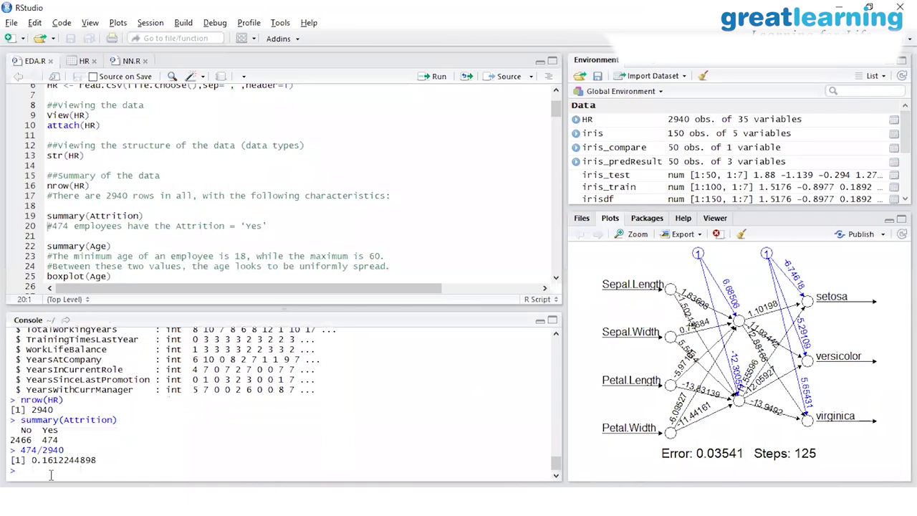
Run the summary(Age) and boxplot(Age) lines in EDA.R, checking the Age column in the HR table beforehand
{"action": "left_click", "coordinate": [64, 245]}
{"action": "left_click", "coordinate": [83, 61]}
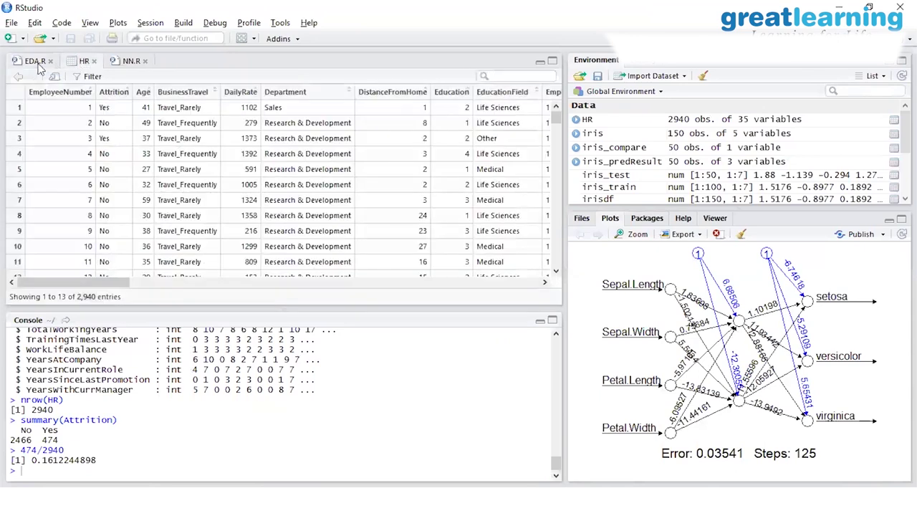
{"action": "left_click", "coordinate": [37, 63]}
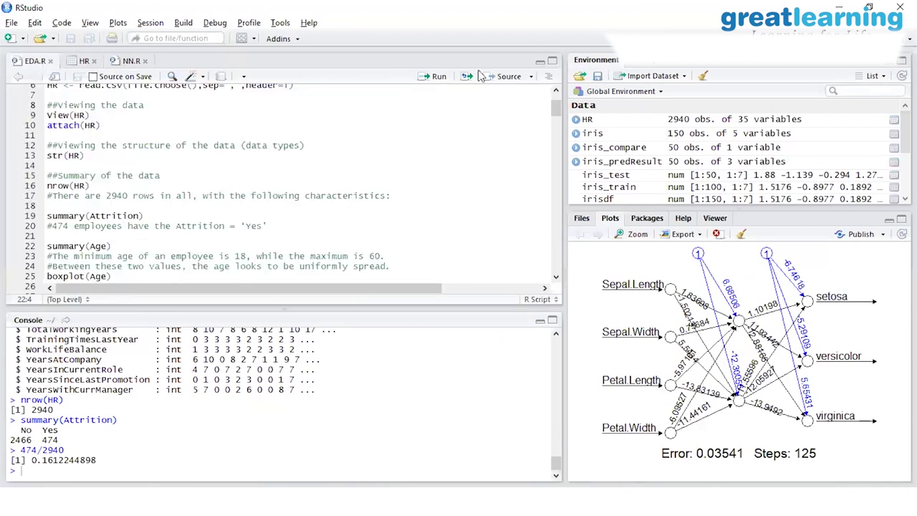
{"action": "left_click", "coordinate": [437, 77]}
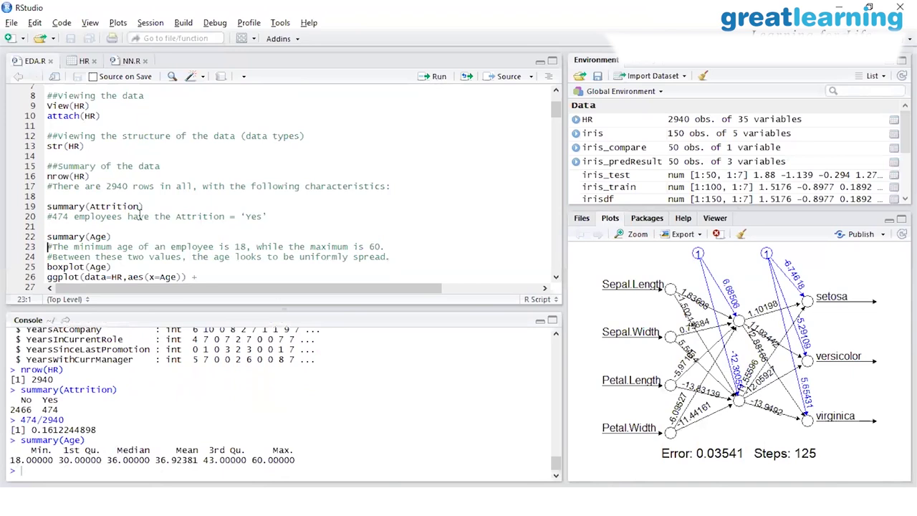
{"action": "left_click", "coordinate": [438, 81]}
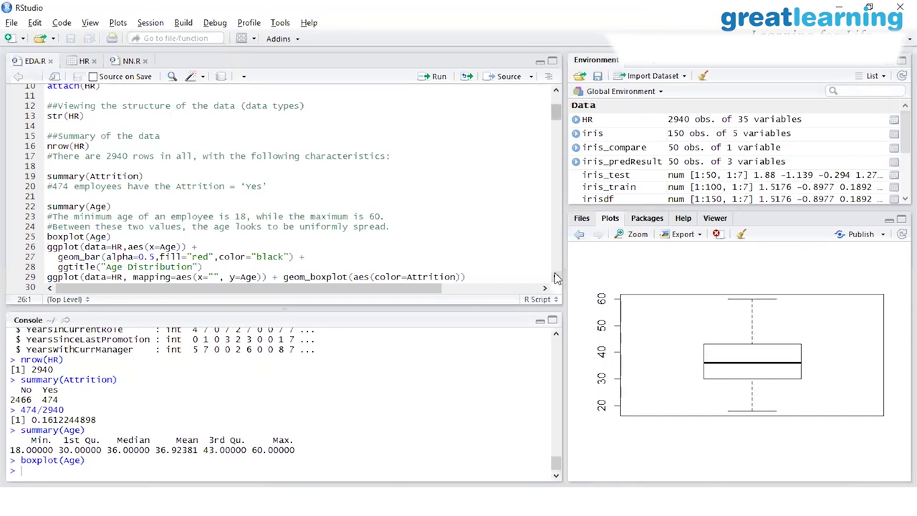
Plot the red ggplot bar chart of Age titled "Age Distribution" and highlight the code that builds it
{"action": "scroll", "coordinate": [555, 277], "scroll_direction": "down", "scroll_amount": 1}
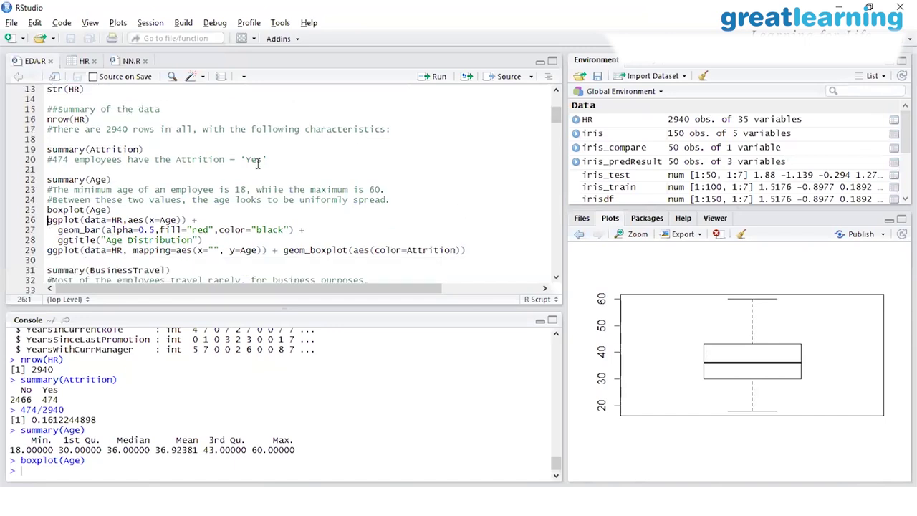
{"action": "left_click", "coordinate": [427, 76]}
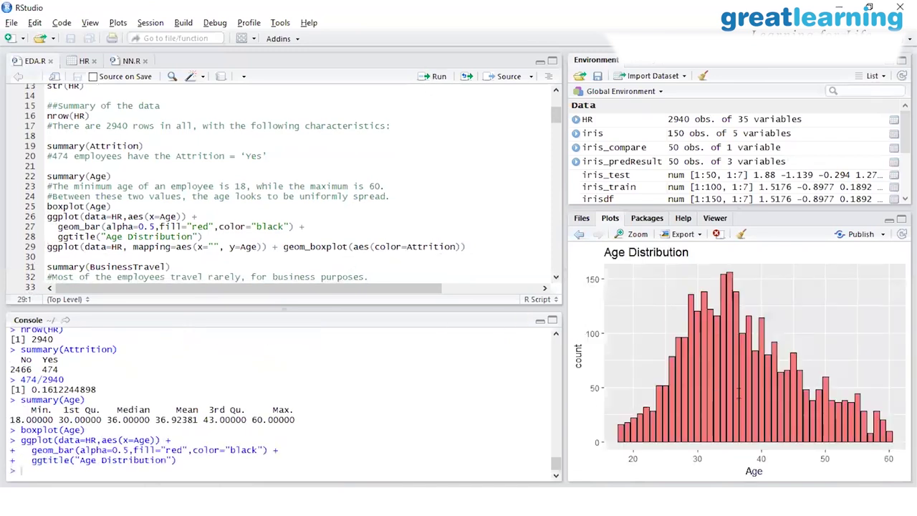
{"action": "left_click", "coordinate": [89, 206]}
{"action": "left_click", "coordinate": [58, 216]}
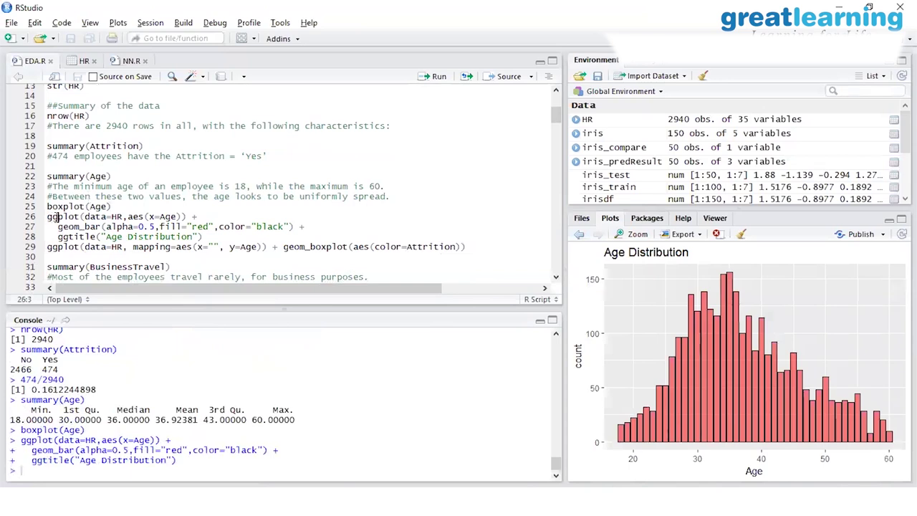
{"action": "left_click", "coordinate": [52, 216]}
{"action": "left_click_drag", "start_coordinate": [48, 217], "coordinate": [205, 236]}
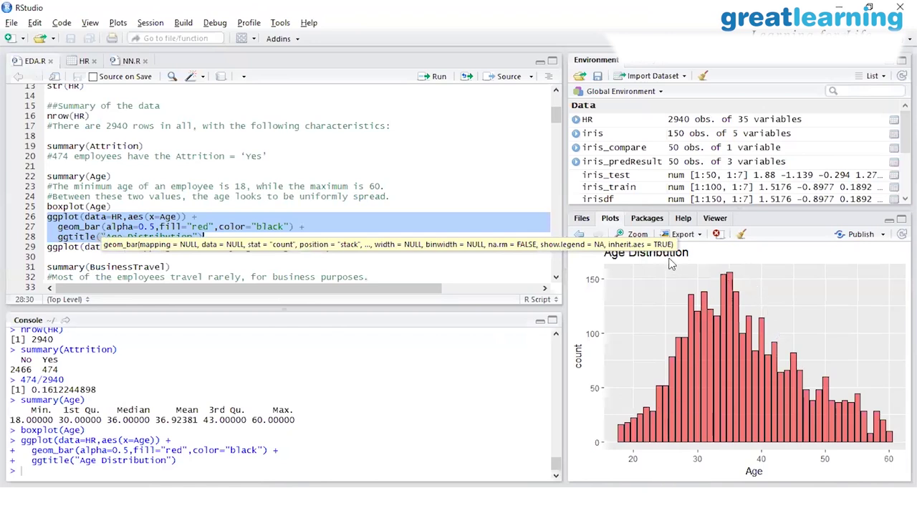
{"action": "left_click", "coordinate": [338, 229]}
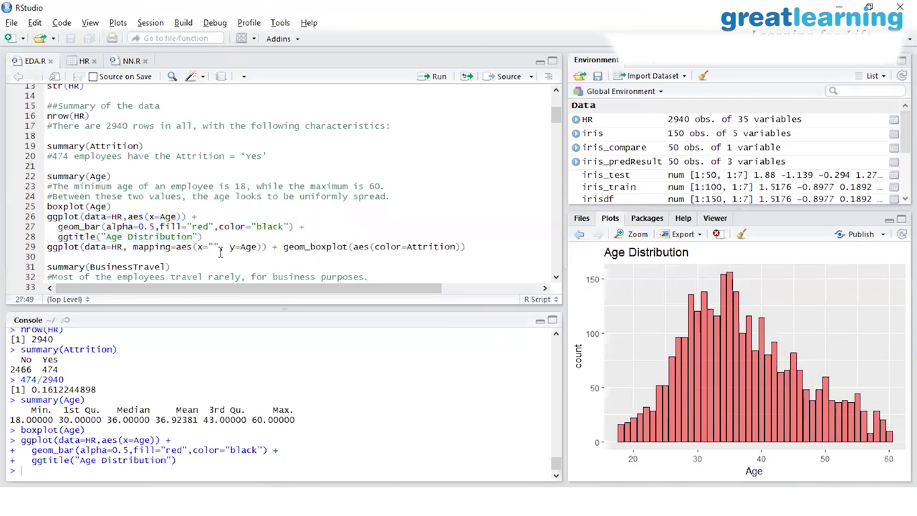
Run the ggplot boxplot of Age coloured by Attrition, and examine it in an enlarged plot window
{"action": "left_click", "coordinate": [64, 247]}
{"action": "left_click", "coordinate": [438, 80]}
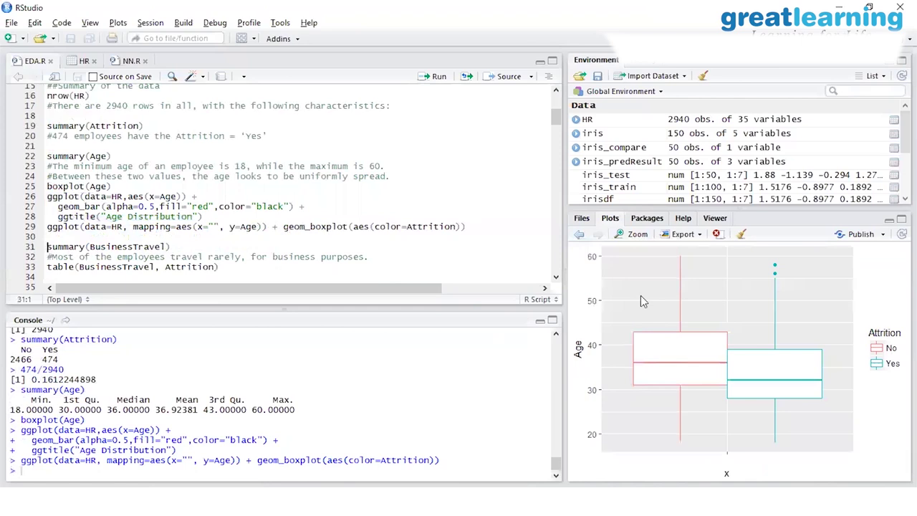
{"action": "left_click", "coordinate": [634, 236]}
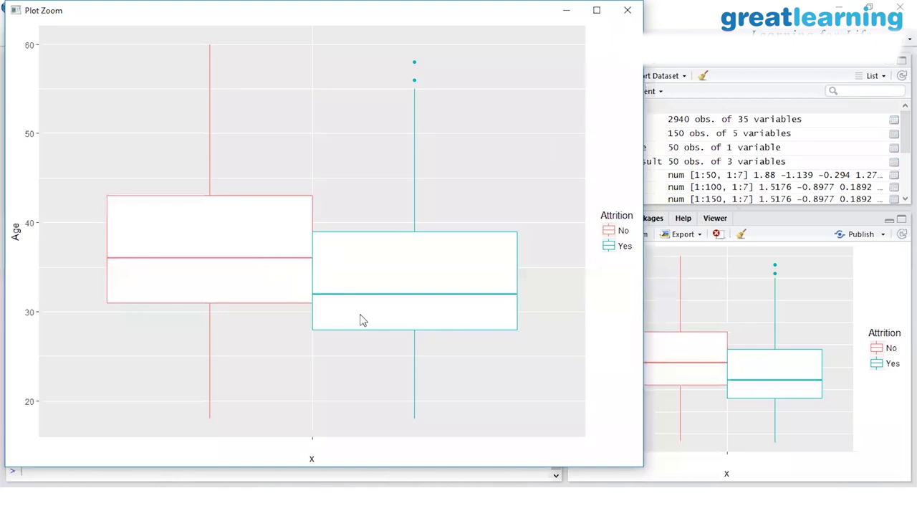
{"action": "left_click", "coordinate": [624, 11]}
Run the summary(BusinessTravel) line and examine the Travel_Rarely count
{"action": "left_click", "coordinate": [112, 247]}
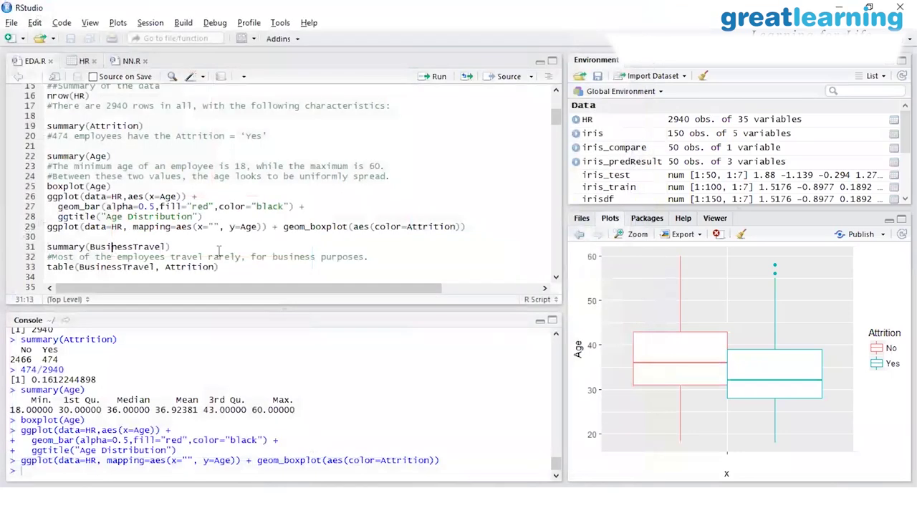
{"action": "left_click", "coordinate": [94, 64]}
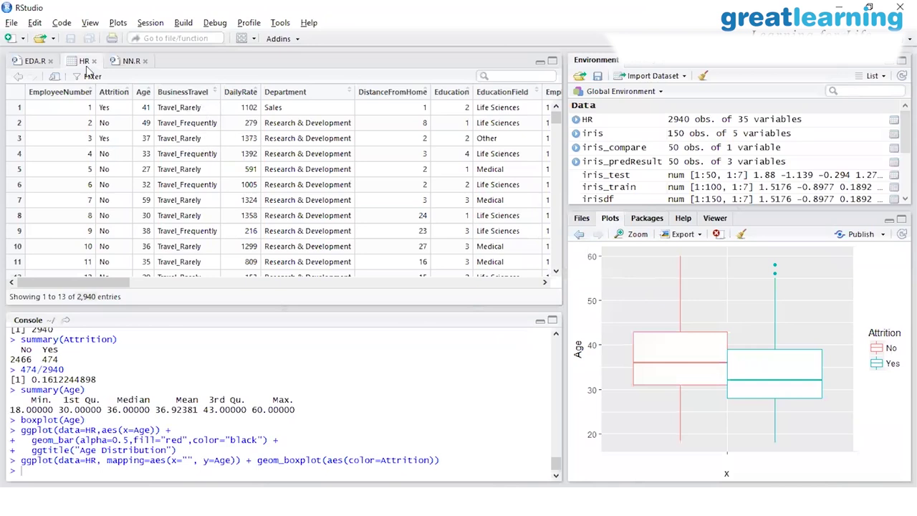
{"action": "left_click", "coordinate": [34, 61]}
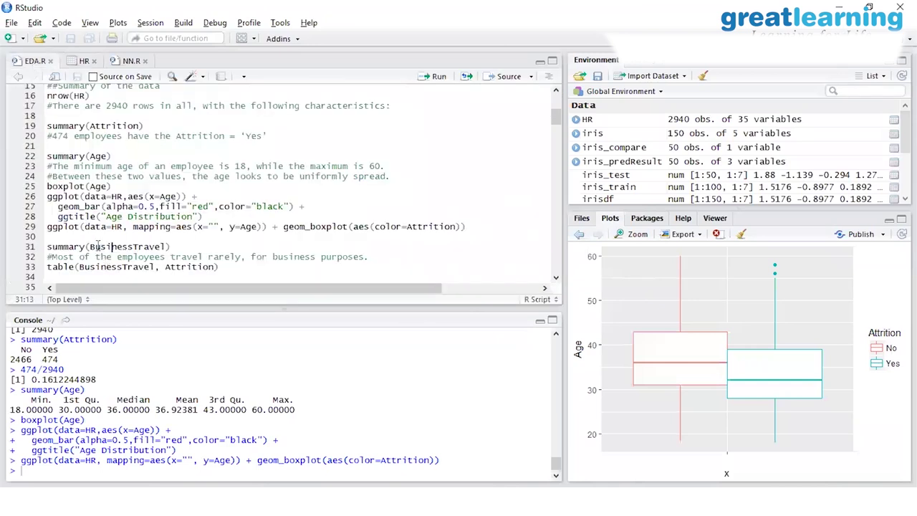
{"action": "left_click", "coordinate": [433, 78]}
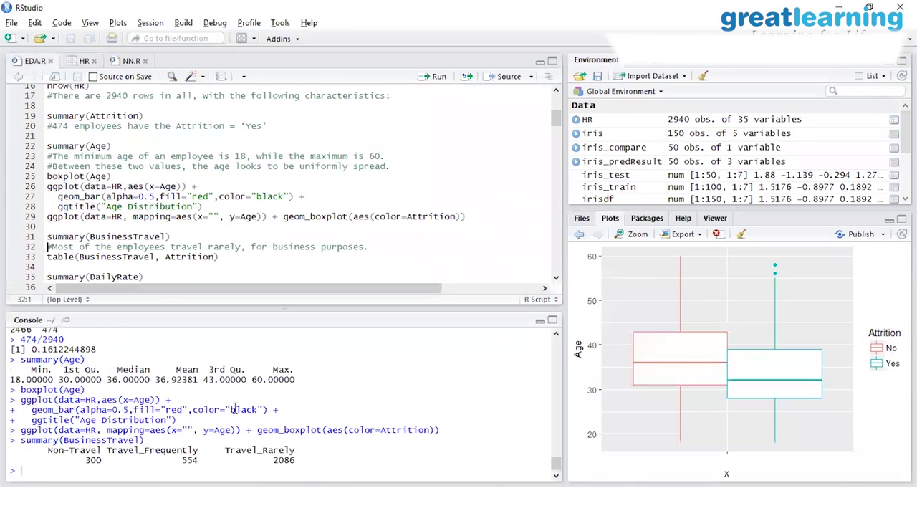
{"action": "left_click_drag", "start_coordinate": [272, 460], "coordinate": [295, 460]}
Run table(BusinessTravel, Attrition) and compare the No and Yes counts for each travel category
{"action": "left_click", "coordinate": [105, 257]}
{"action": "left_click", "coordinate": [438, 76]}
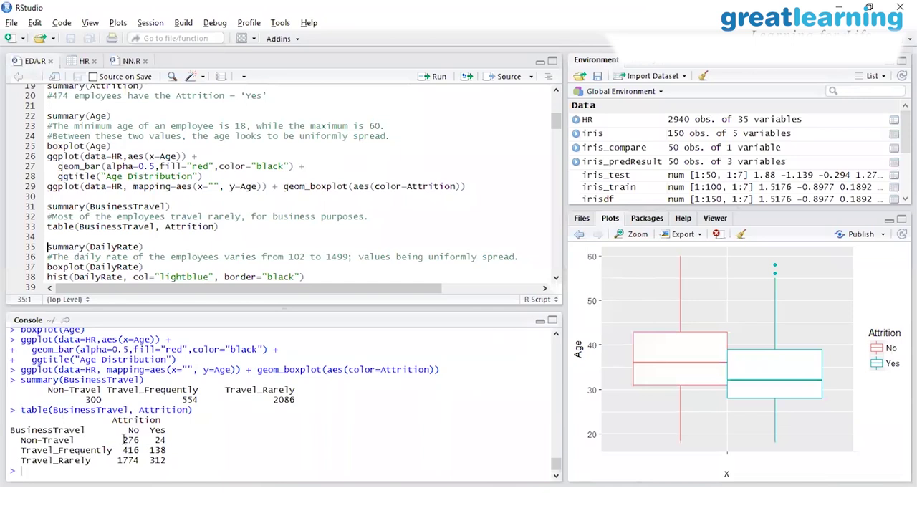
{"action": "left_click_drag", "start_coordinate": [124, 440], "coordinate": [166, 440]}
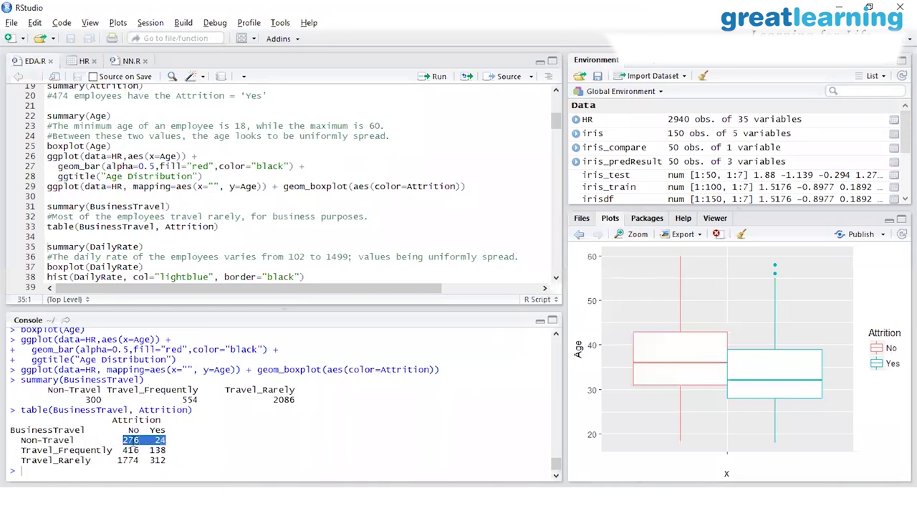
{"action": "left_click", "coordinate": [123, 450]}
{"action": "left_click_drag", "start_coordinate": [122, 450], "coordinate": [166, 450]}
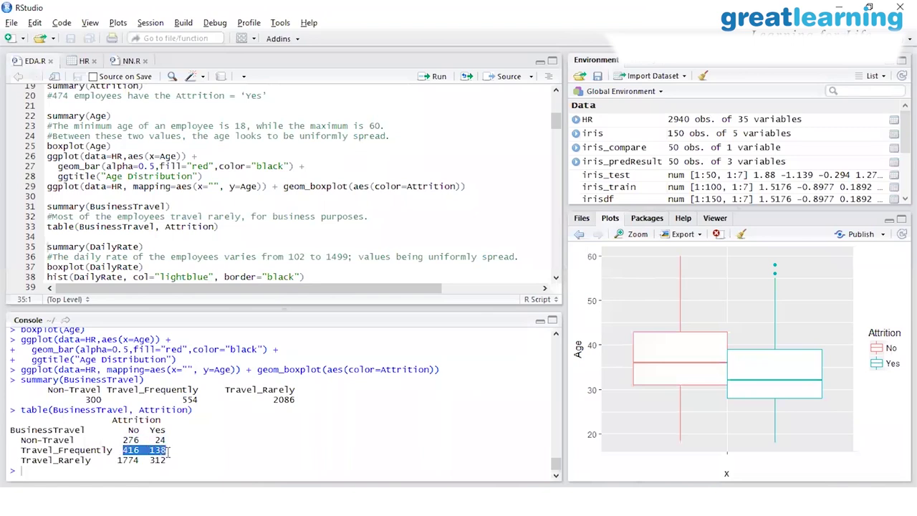
{"action": "left_click_drag", "start_coordinate": [113, 460], "coordinate": [169, 462]}
{"action": "left_click", "coordinate": [165, 449]}
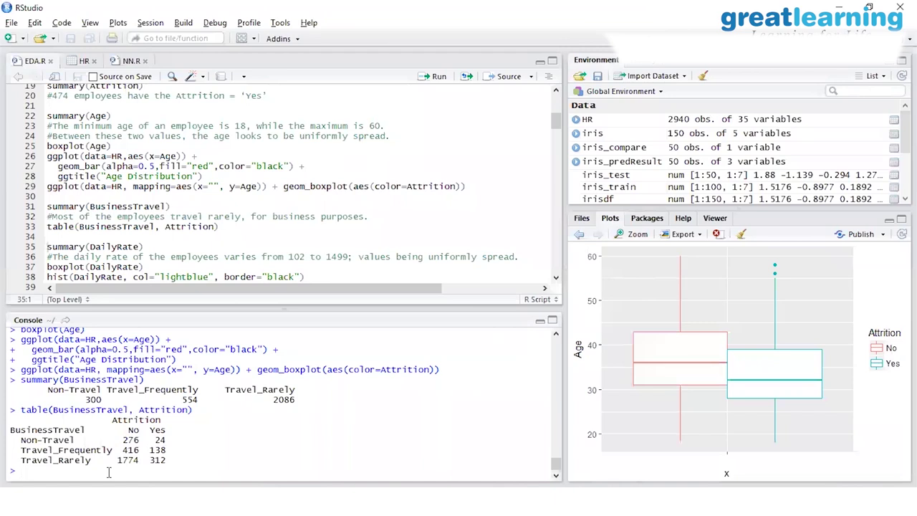
Calculate the No-to-Yes attrition ratio for each travel category in the console: 276/24, 416/138 and 1774/312
{"action": "type", "text": "276/24"}
{"action": "key", "text": "Return"}
{"action": "type", "text": "416"}
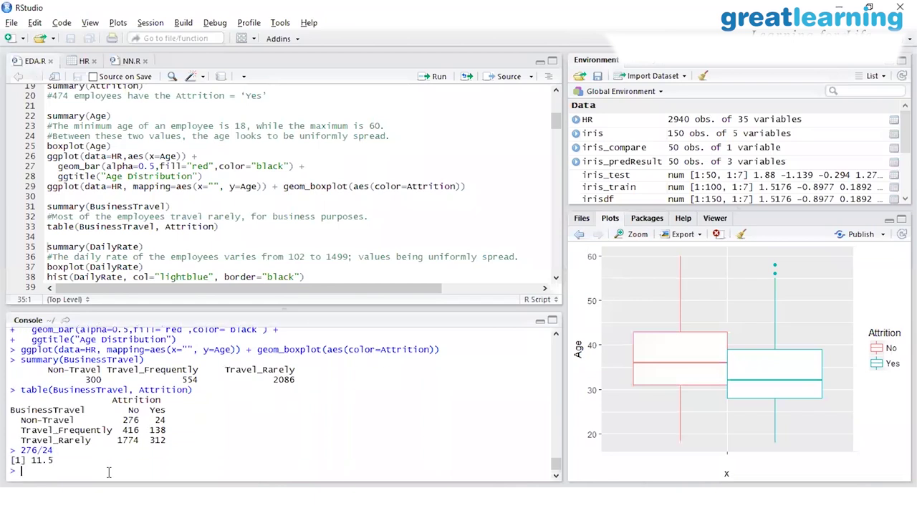
{"action": "type", "text": "/138"}
{"action": "key", "text": "Return"}
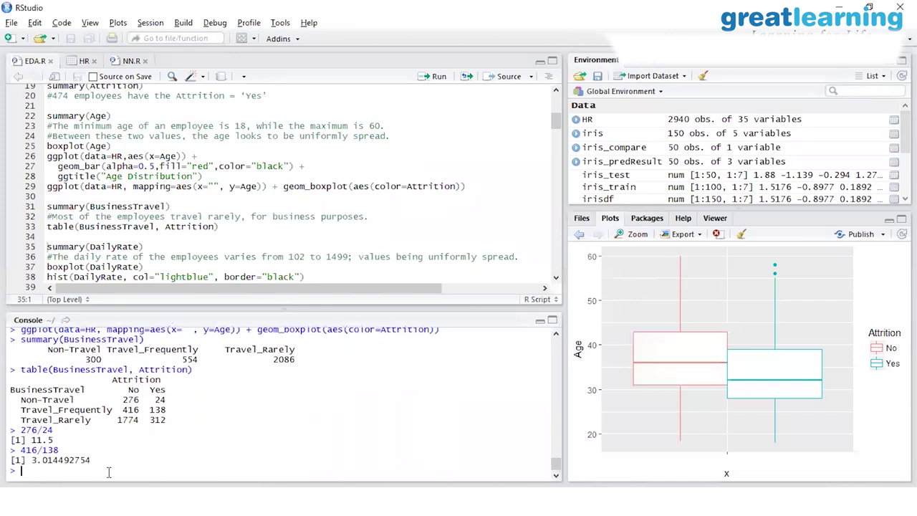
{"action": "type", "text": "1774/312"}
{"action": "key", "text": "Return"}
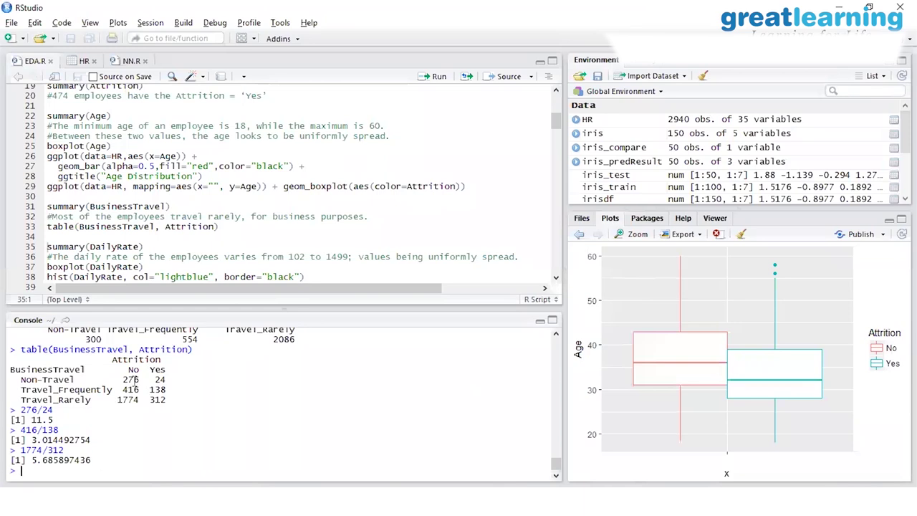
Check the DailyRate column in the HR data, and run the summary(DailyRate) line of EDA.R
{"action": "scroll", "coordinate": [558, 281], "scroll_direction": "down", "scroll_amount": 1}
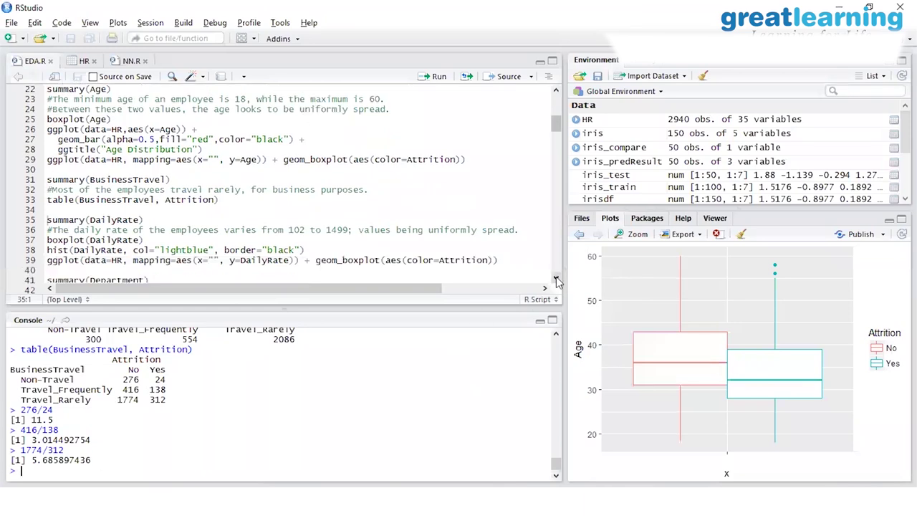
{"action": "left_click", "coordinate": [122, 220]}
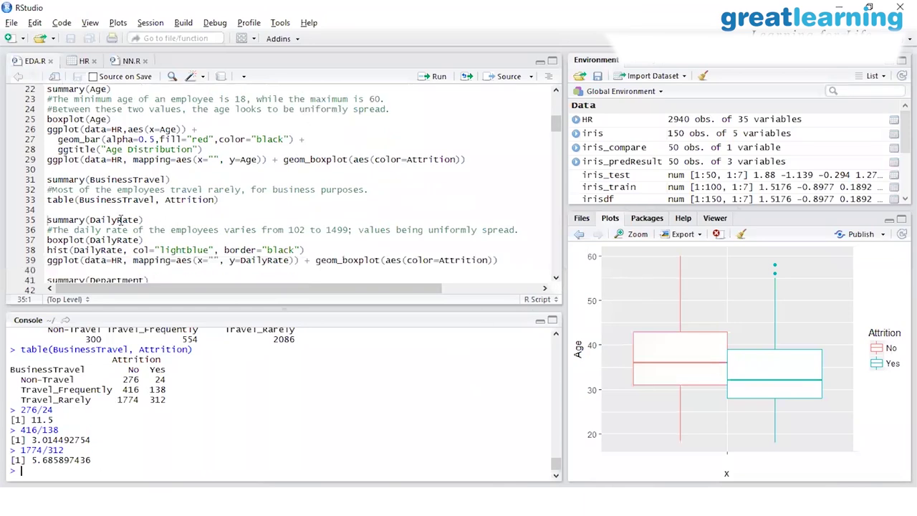
{"action": "left_click", "coordinate": [81, 62]}
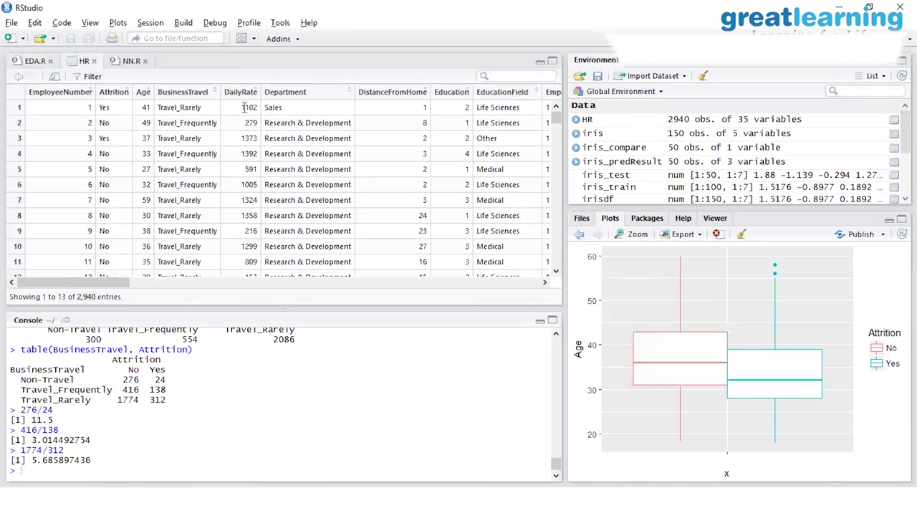
{"action": "left_click", "coordinate": [38, 62]}
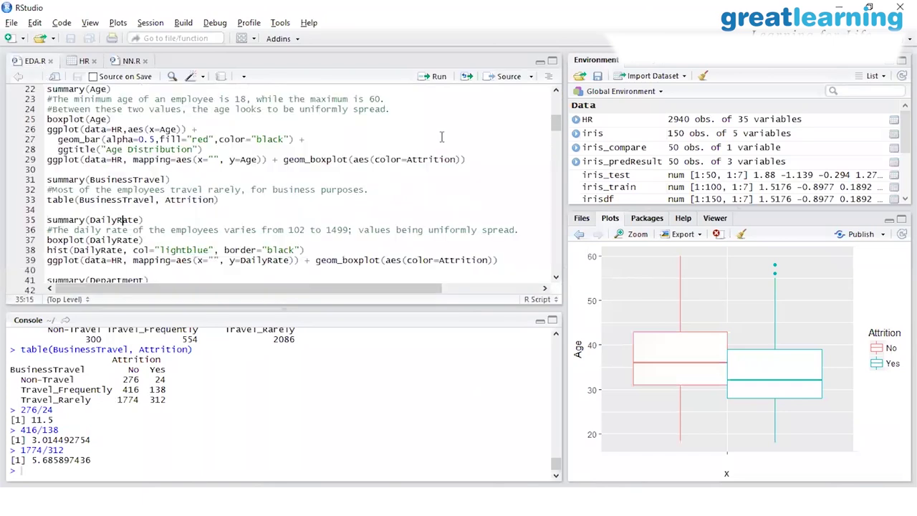
{"action": "left_click", "coordinate": [438, 77]}
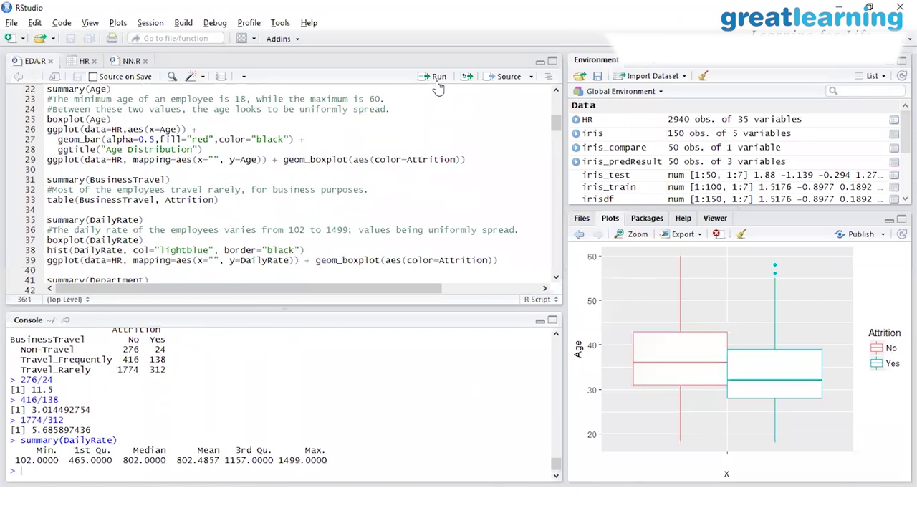
Plot the basic boxplot of DailyRate and its light-blue histogram with black borders
{"action": "left_click", "coordinate": [439, 85]}
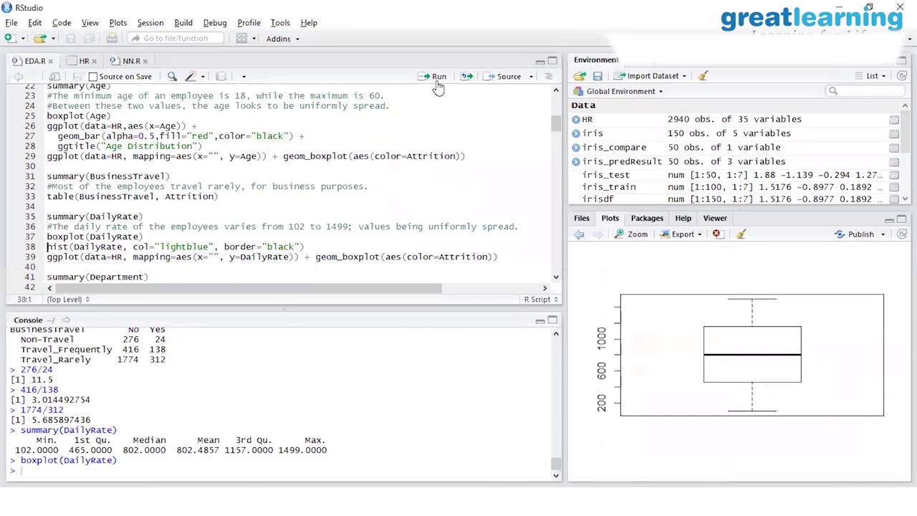
{"action": "left_click", "coordinate": [438, 85]}
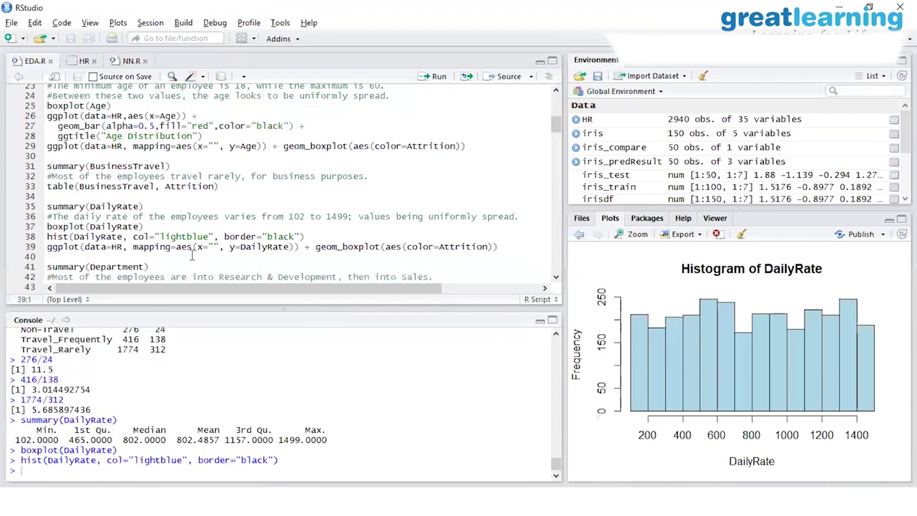
Run the ggplot boxplot of DailyRate coloured by Attrition, and examine it in an enlarged plot window
{"action": "left_click", "coordinate": [439, 85]}
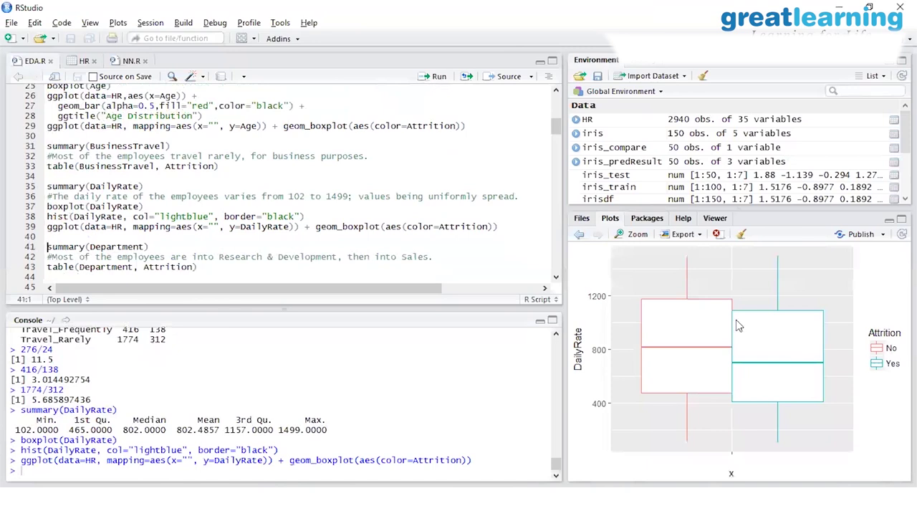
{"action": "left_click", "coordinate": [637, 234]}
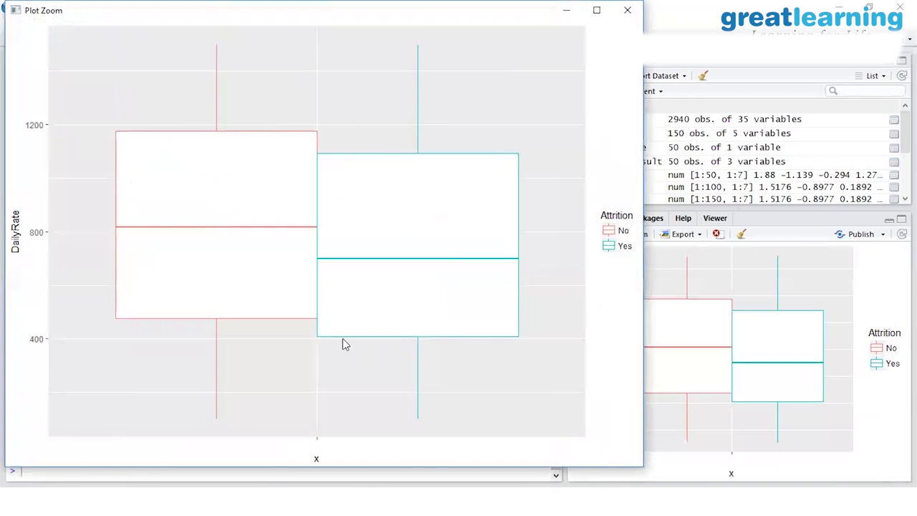
{"action": "left_click", "coordinate": [627, 10]}
Compare the DailyRate histogram with the DailyRate boxplot by Attrition, viewing the boxplot enlarged
{"action": "left_click", "coordinate": [88, 217]}
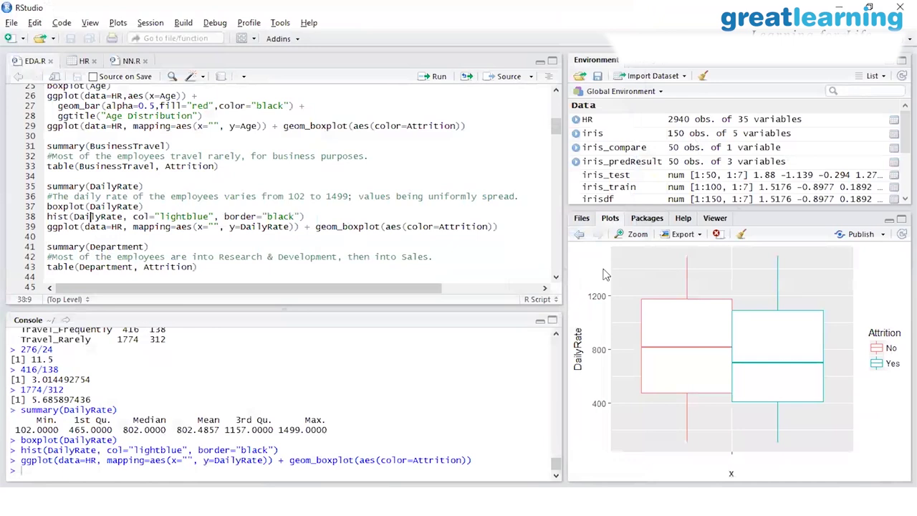
{"action": "left_click", "coordinate": [579, 236]}
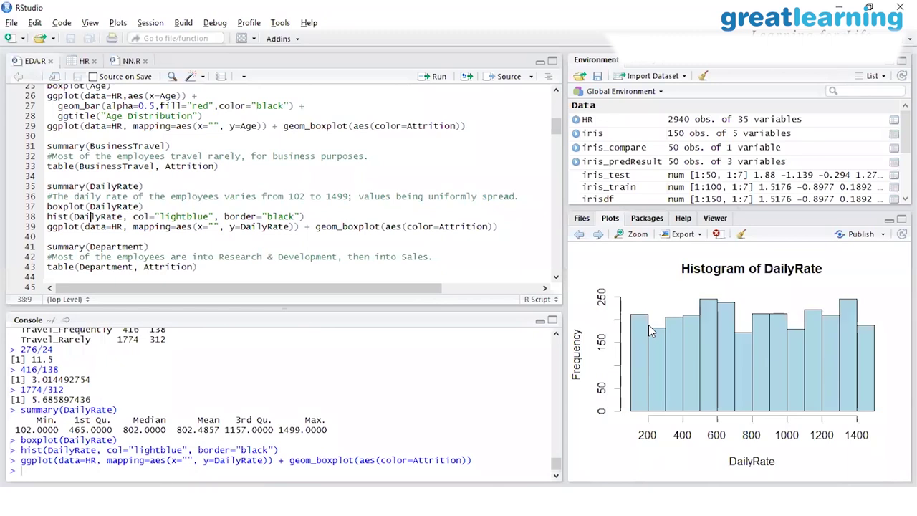
{"action": "left_click", "coordinate": [596, 235]}
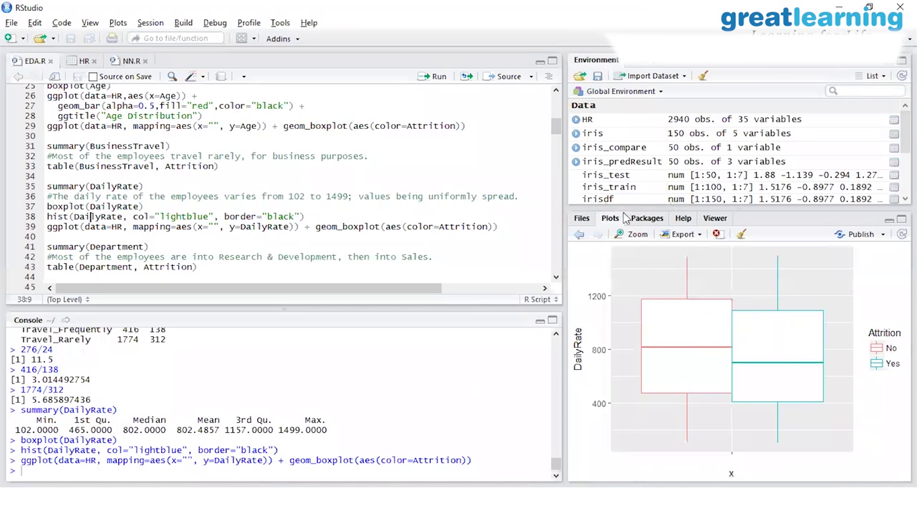
{"action": "left_click", "coordinate": [622, 235]}
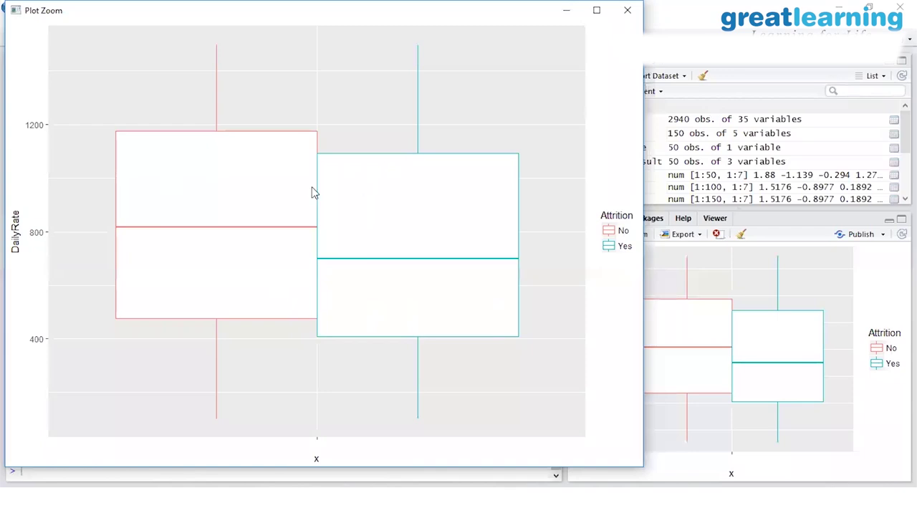
{"action": "left_click", "coordinate": [565, 10]}
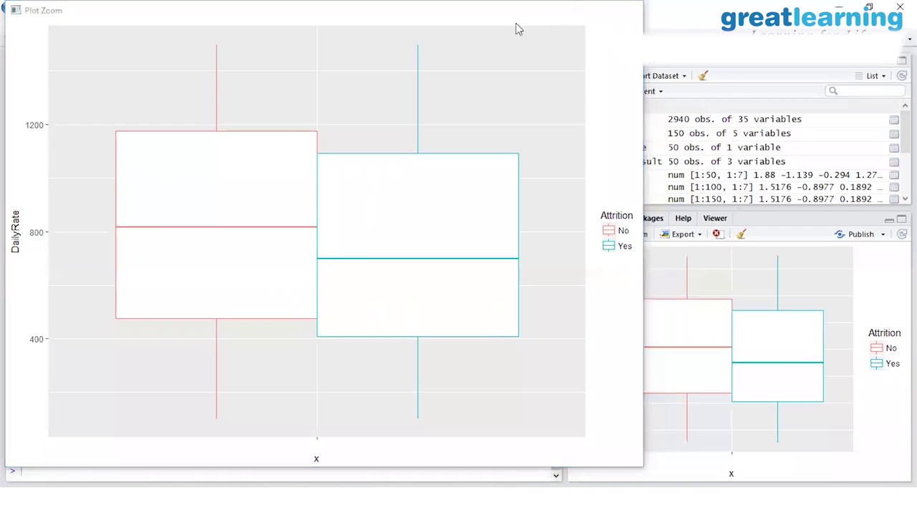
{"action": "left_click", "coordinate": [578, 234]}
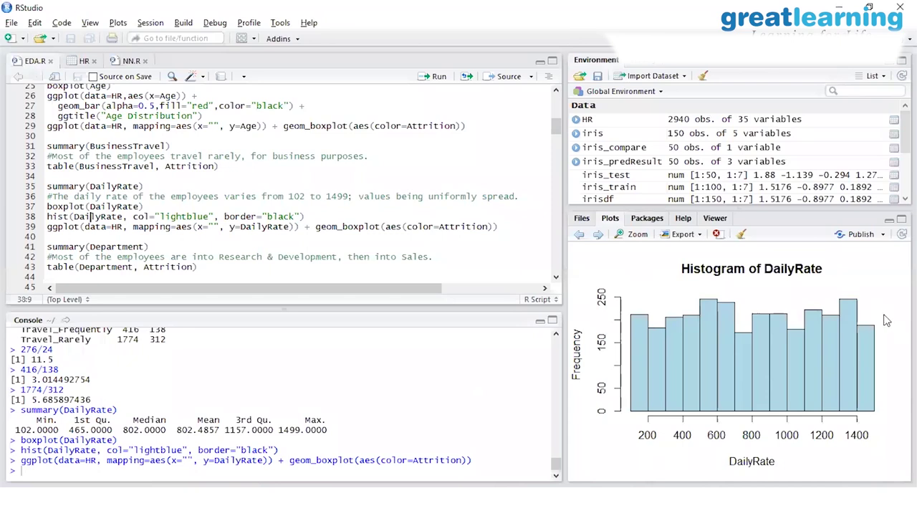
Check the Department column in the HR data, and run summary(Department) and table(Department, Attrition)
{"action": "left_click", "coordinate": [91, 186]}
{"action": "left_click", "coordinate": [117, 247]}
{"action": "left_click", "coordinate": [81, 62]}
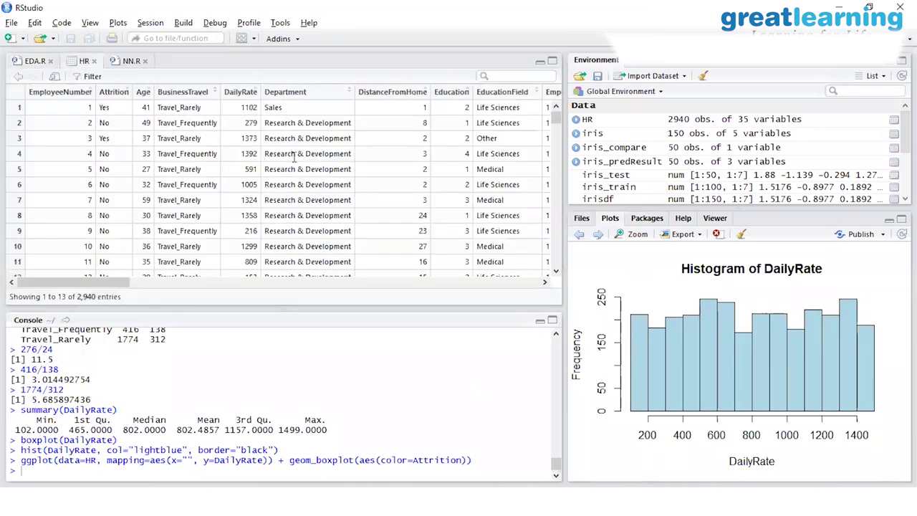
{"action": "left_click", "coordinate": [32, 63]}
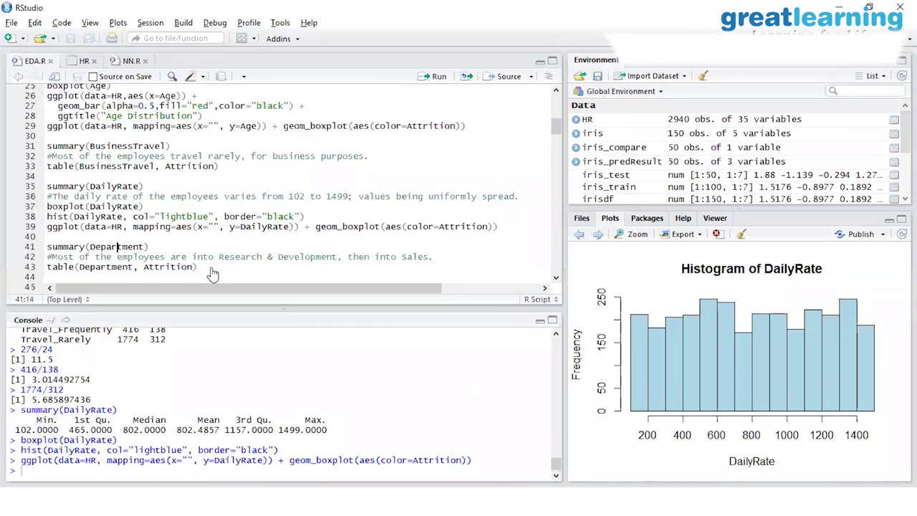
{"action": "left_click", "coordinate": [439, 77]}
{"action": "left_click", "coordinate": [439, 77]}
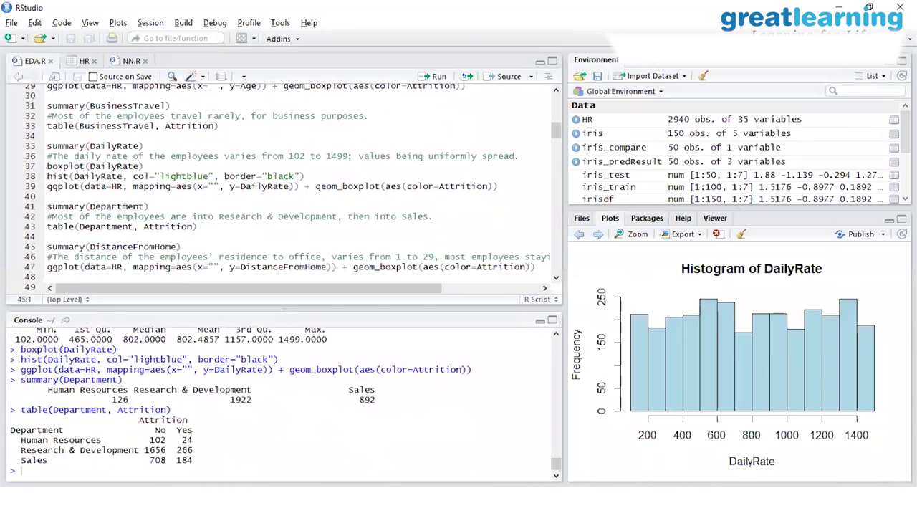
Calculate the No-to-Yes attrition ratio for each department in the console: 102/24, 1656/266 and 708/184
{"action": "left_click", "coordinate": [65, 477]}
{"action": "type", "text": "102/24"}
{"action": "key", "text": "Return"}
{"action": "type", "text": "165"}
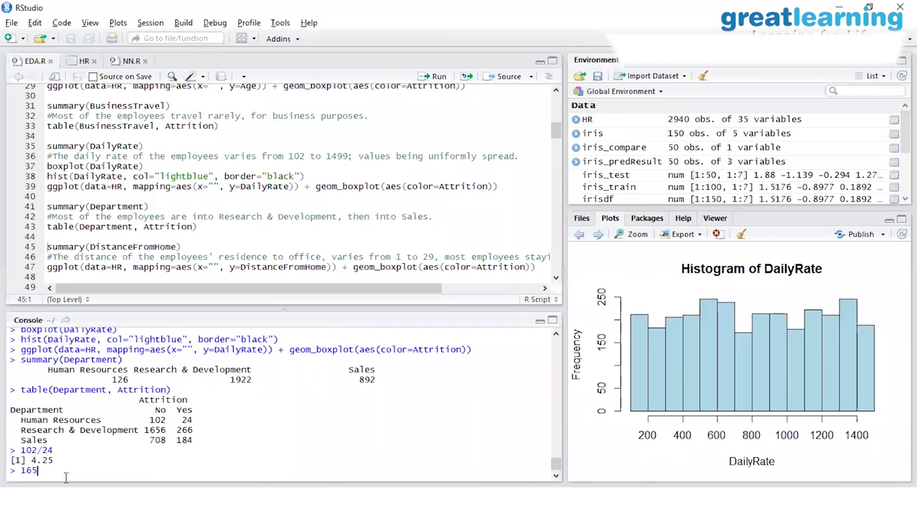
{"action": "type", "text": "6/266"}
{"action": "key", "text": "Return"}
{"action": "type", "text": "70"}
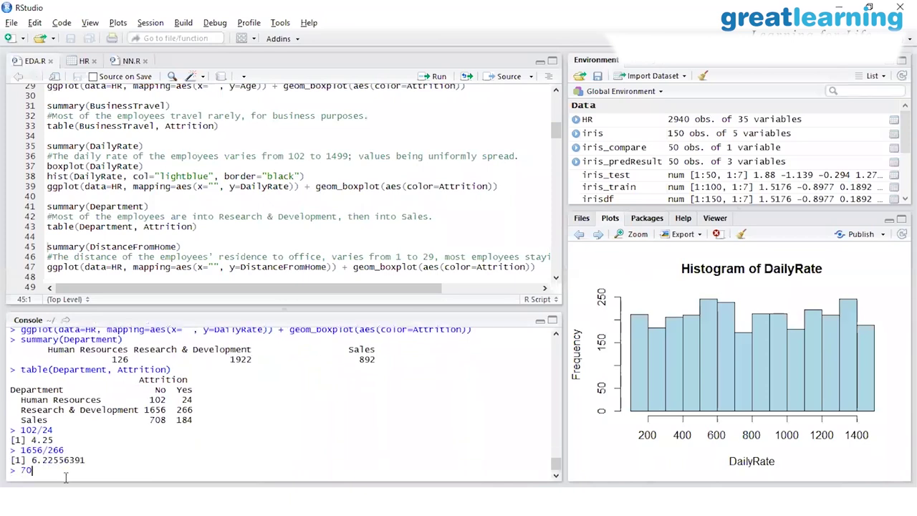
{"action": "type", "text": "8/184"}
{"action": "key", "text": "Return"}
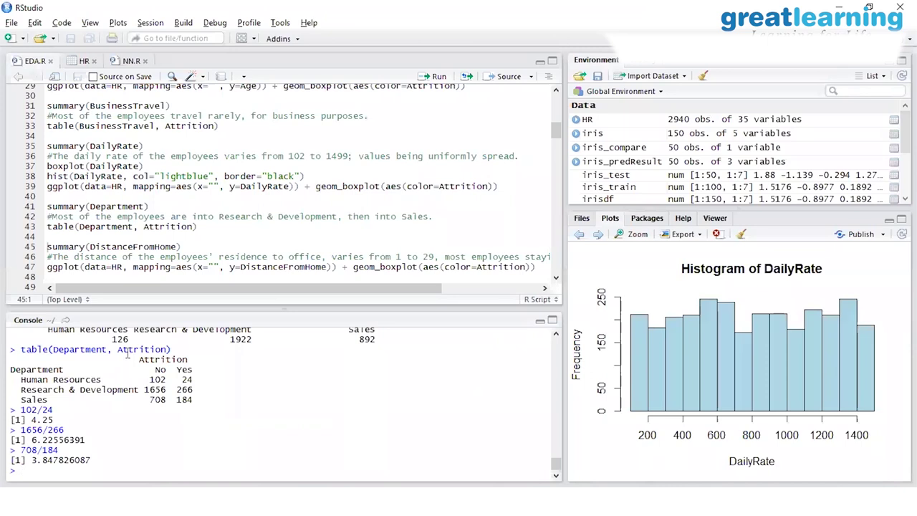
Calculate 708/284 in the console as a what-if ratio for Sales, and highlight the result
{"action": "type", "text": "708/284"}
{"action": "key", "text": "Return"}
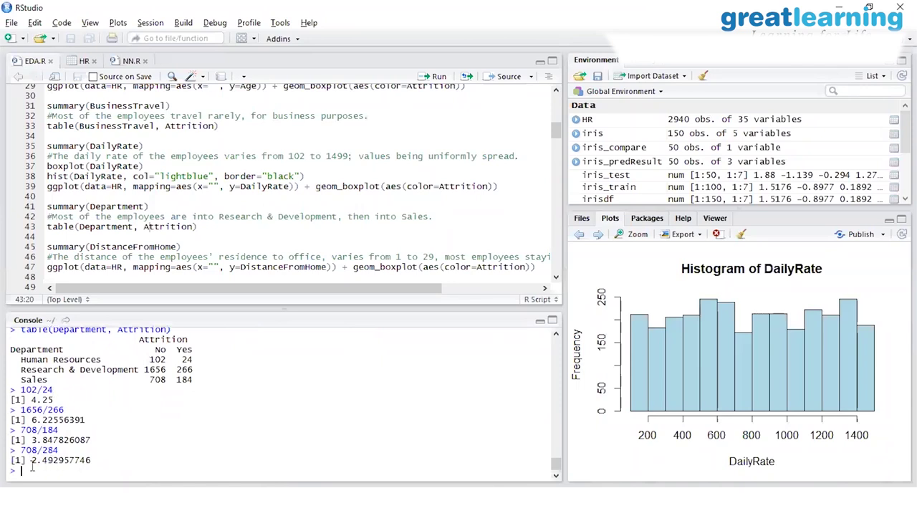
{"action": "left_click_drag", "start_coordinate": [32, 464], "coordinate": [86, 470]}
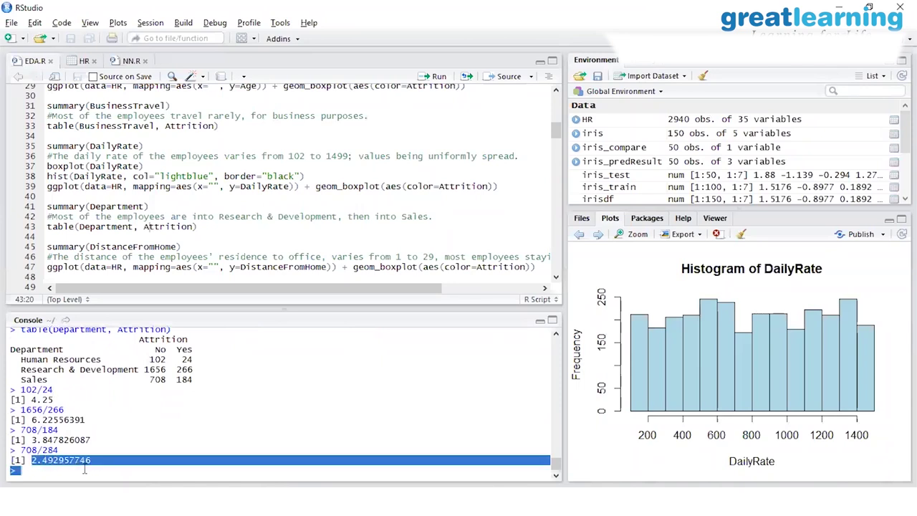
{"action": "left_click", "coordinate": [64, 352]}
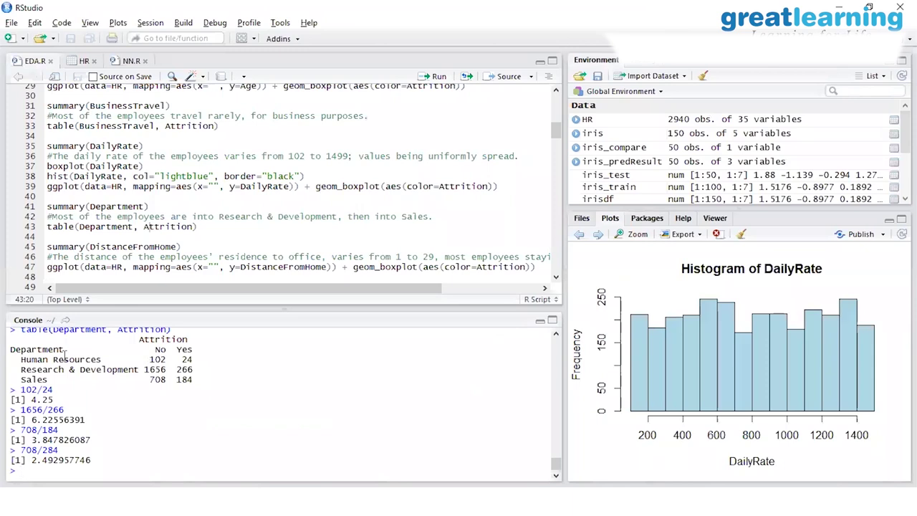
Run summary(DistanceFromHome) and the ggplot boxplot of DistanceFromHome coloured by Attrition
{"action": "left_click", "coordinate": [56, 246]}
{"action": "left_click_drag", "start_coordinate": [554, 140], "coordinate": [557, 238]}
{"action": "left_click_drag", "start_coordinate": [571, 296], "coordinate": [562, 140]}
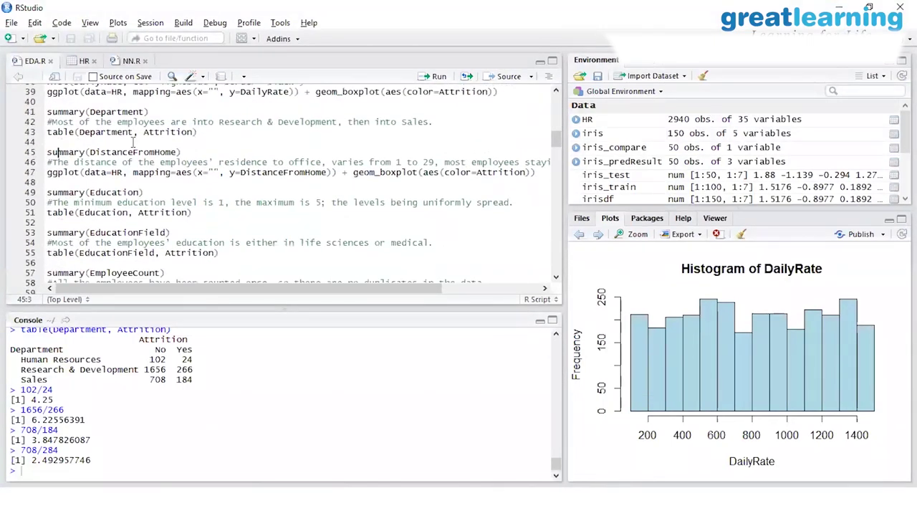
{"action": "left_click", "coordinate": [112, 151]}
{"action": "left_click", "coordinate": [439, 77]}
{"action": "left_click", "coordinate": [438, 77]}
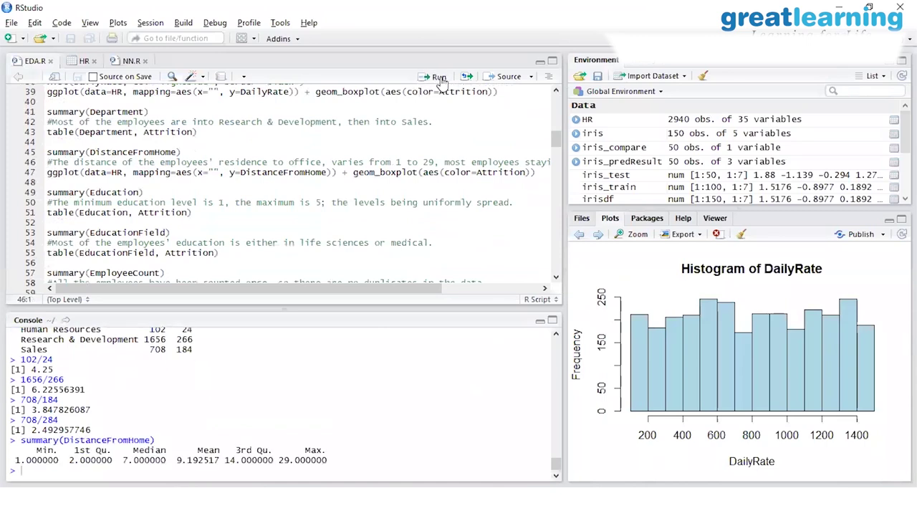
View the DistanceFromHome column in the HR data, examine its boxplot enlarged, and return to the EDA.R script
{"action": "left_click", "coordinate": [84, 61]}
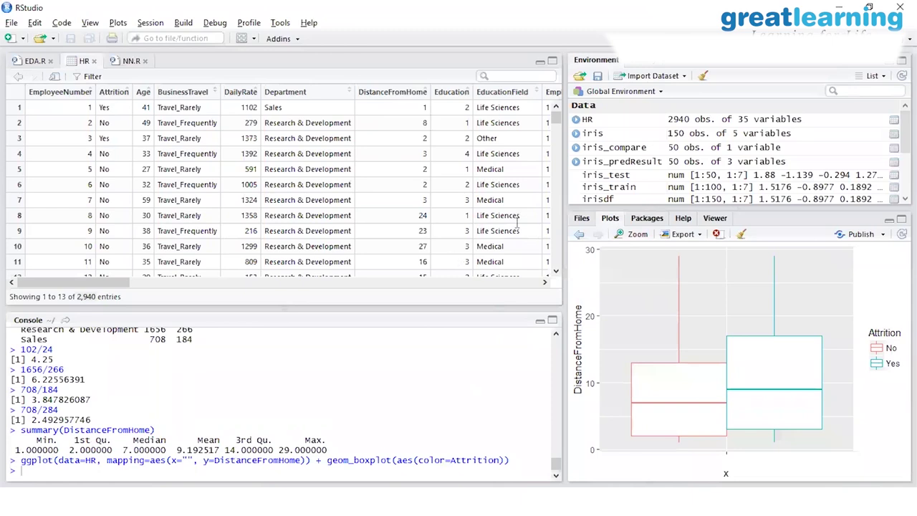
{"action": "left_click", "coordinate": [637, 234]}
{"action": "left_click", "coordinate": [589, 427]}
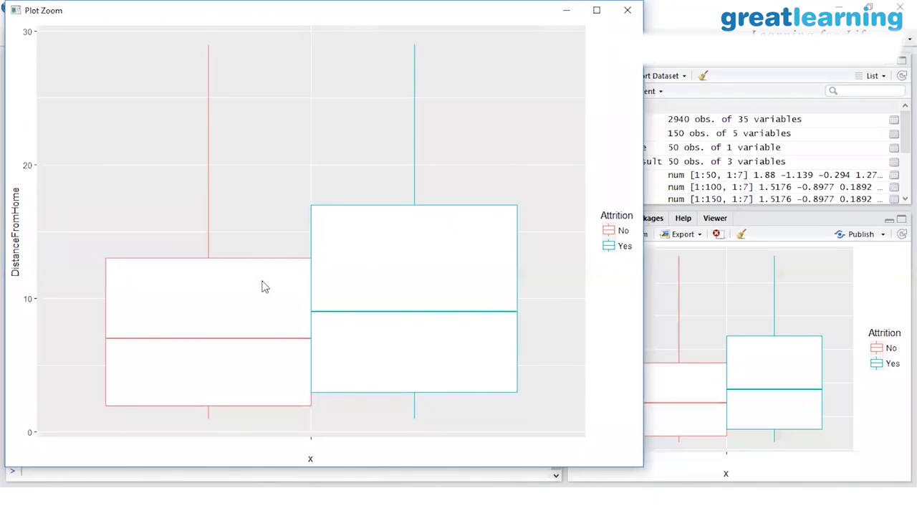
{"action": "left_click", "coordinate": [625, 14]}
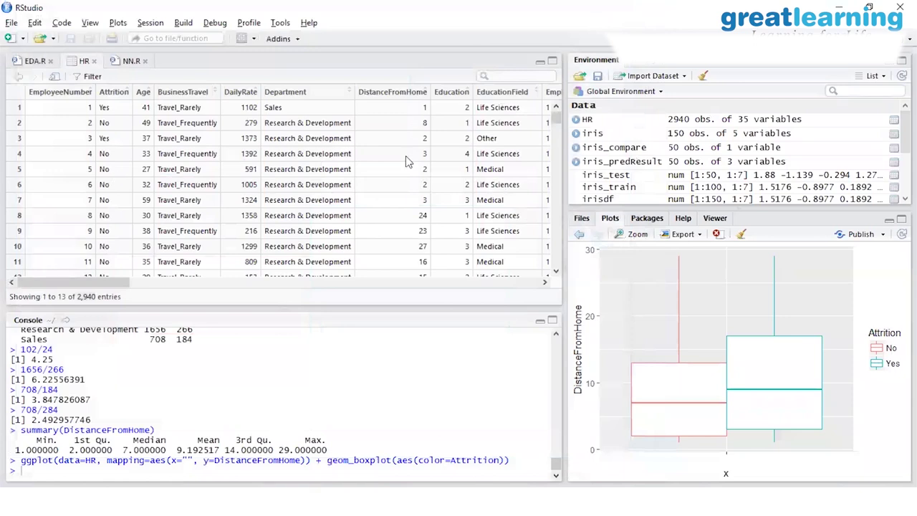
{"action": "left_click", "coordinate": [33, 61]}
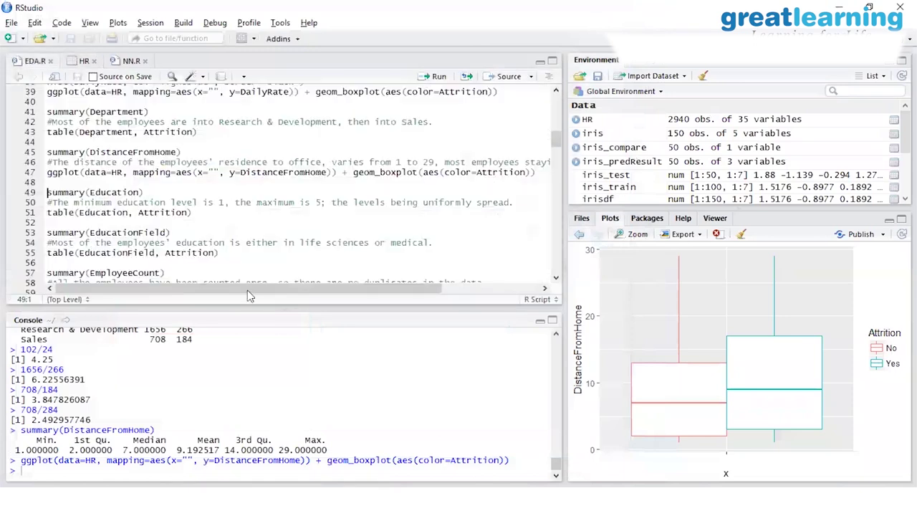
Run summary(Education) and table(Education, Attrition), and highlight the resulting cross-tabulation in the console
{"action": "left_click", "coordinate": [121, 238]}
{"action": "left_click", "coordinate": [124, 194]}
{"action": "left_click", "coordinate": [434, 76]}
{"action": "left_click", "coordinate": [434, 76]}
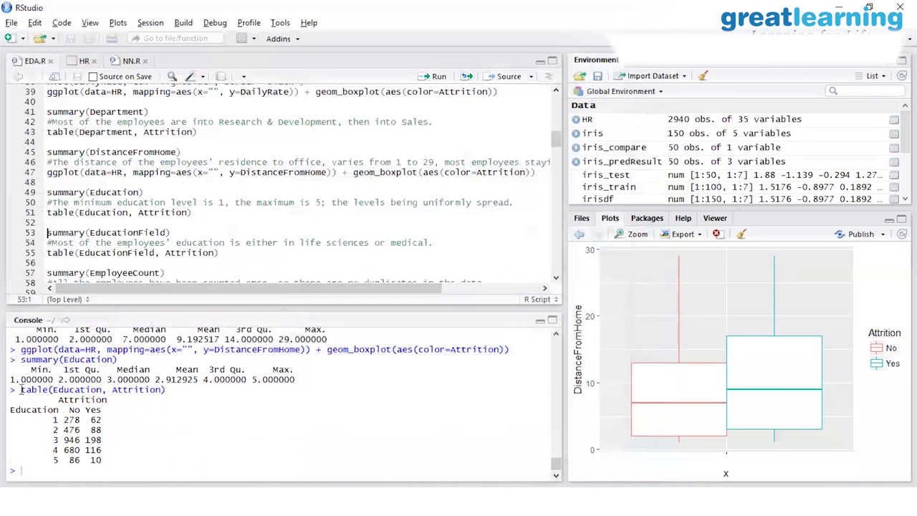
{"action": "left_click_drag", "start_coordinate": [21, 390], "coordinate": [112, 457]}
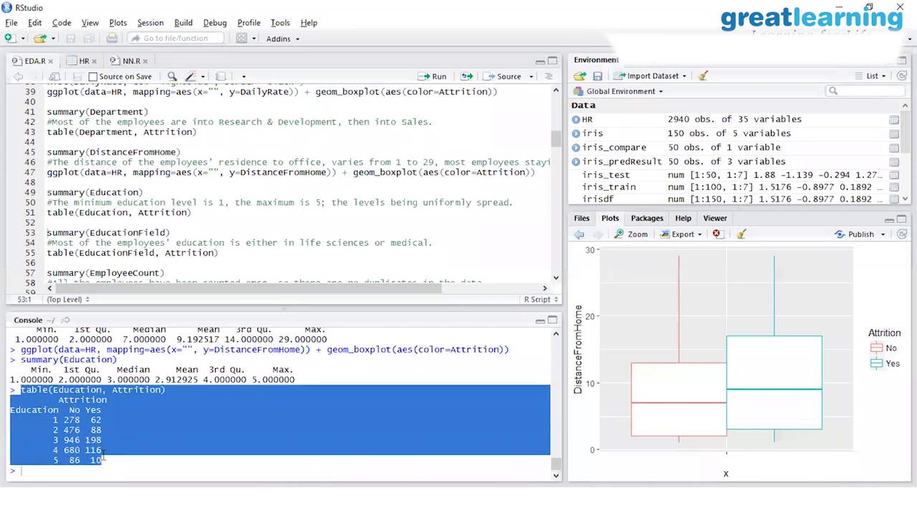
Run summary(EducationField) and table(EducationField, Attrition) from the EDA.R script
{"action": "left_click", "coordinate": [104, 456]}
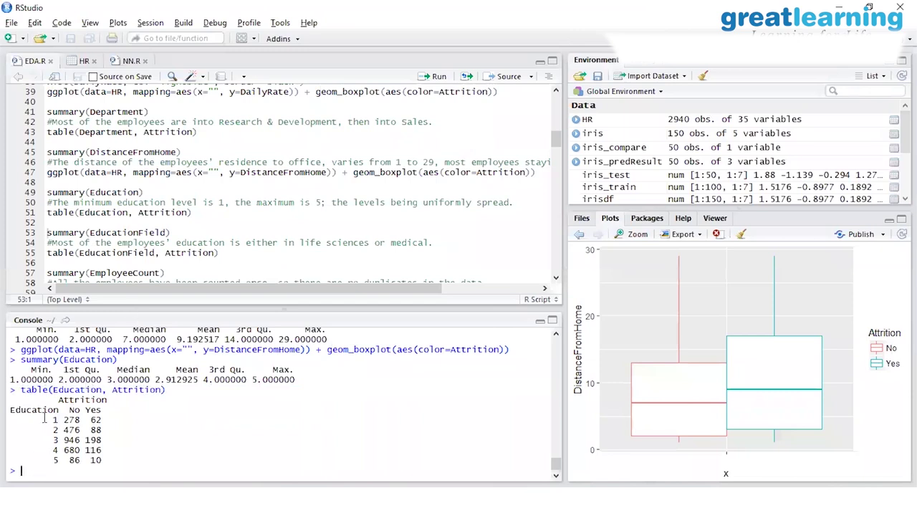
{"action": "left_click", "coordinate": [63, 232]}
{"action": "left_click", "coordinate": [439, 77]}
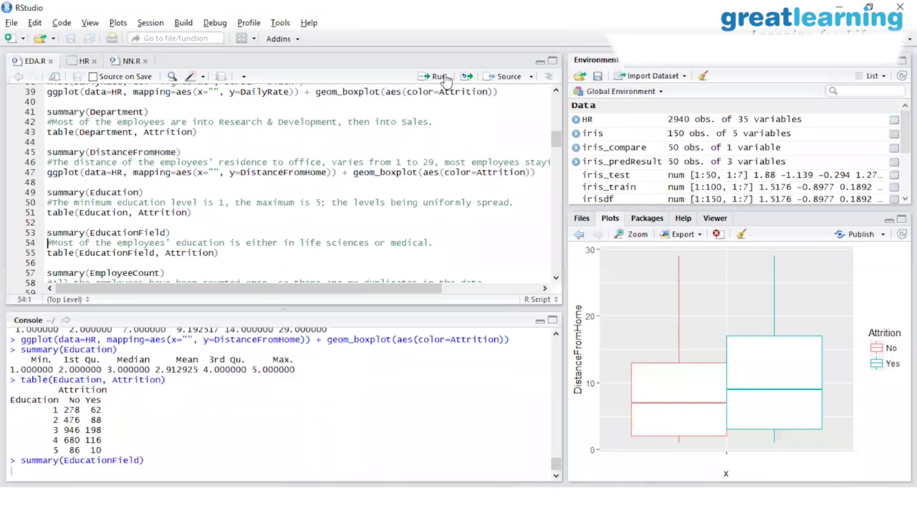
{"action": "left_click", "coordinate": [441, 77]}
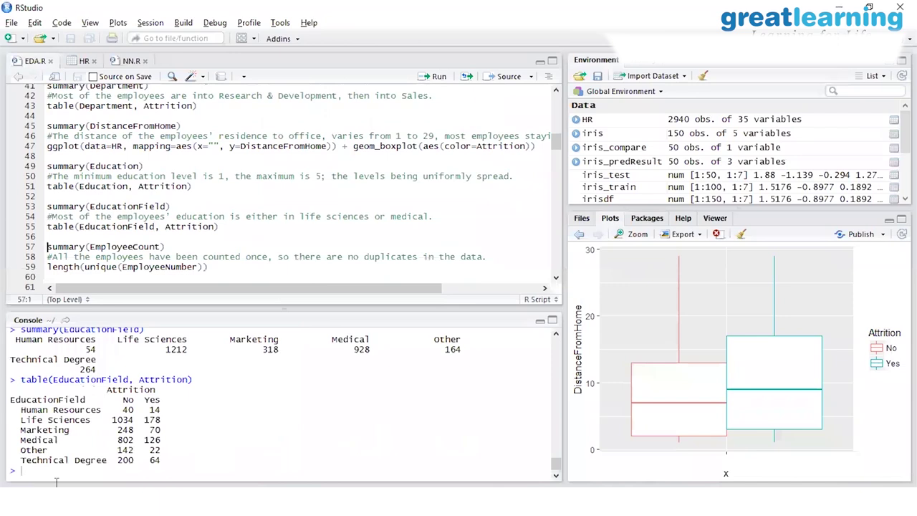
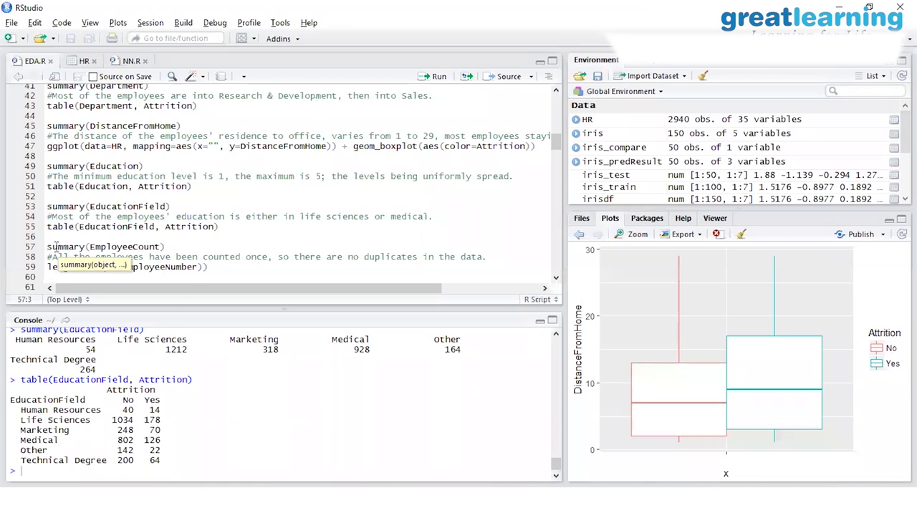
Look through the HR data columns from DistanceFromHome across to MonthlyIncome, MonthlyRate and OverTime
{"action": "left_click", "coordinate": [73, 63]}
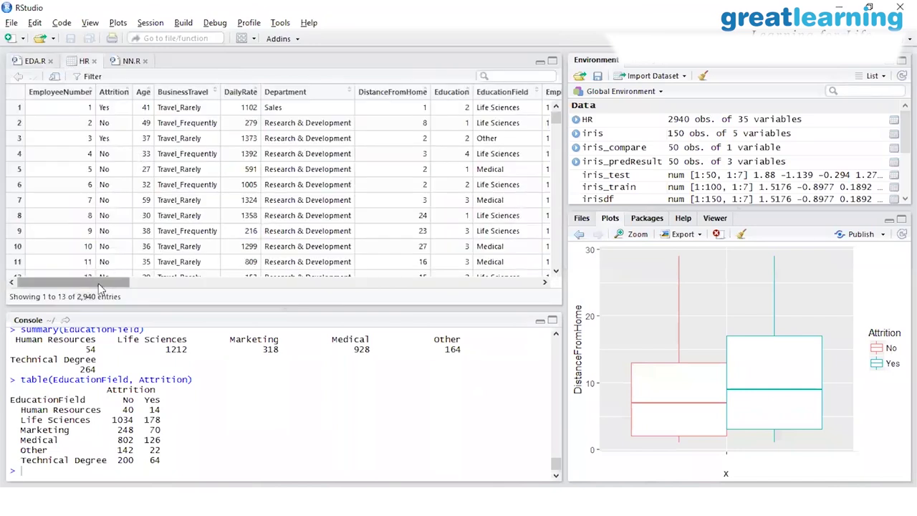
{"action": "left_click_drag", "start_coordinate": [100, 284], "coordinate": [181, 298]}
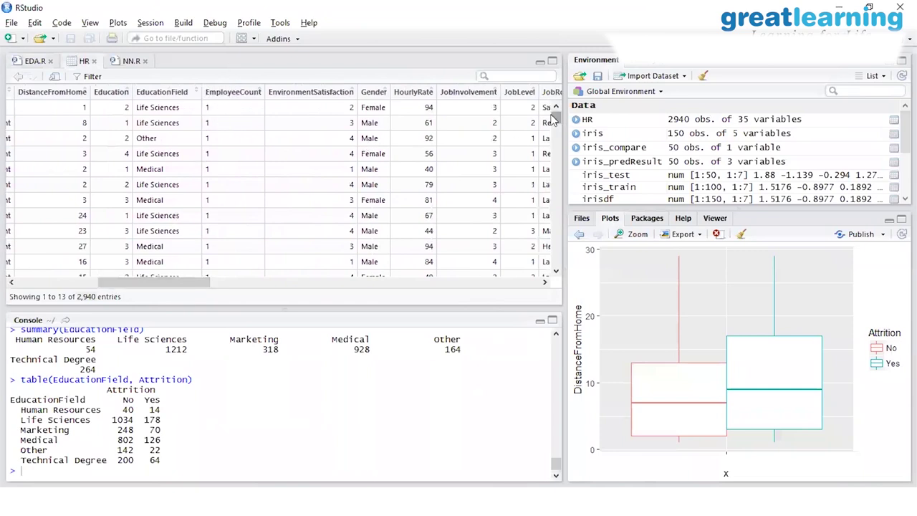
{"action": "mouse_move", "coordinate": [555, 118]}
{"action": "left_mouse_down"}
{"action": "mouse_move", "coordinate": [555, 129]}
{"action": "mouse_move", "coordinate": [555, 114]}
{"action": "left_mouse_up"}
{"action": "left_click_drag", "start_coordinate": [545, 282], "coordinate": [546, 288]}
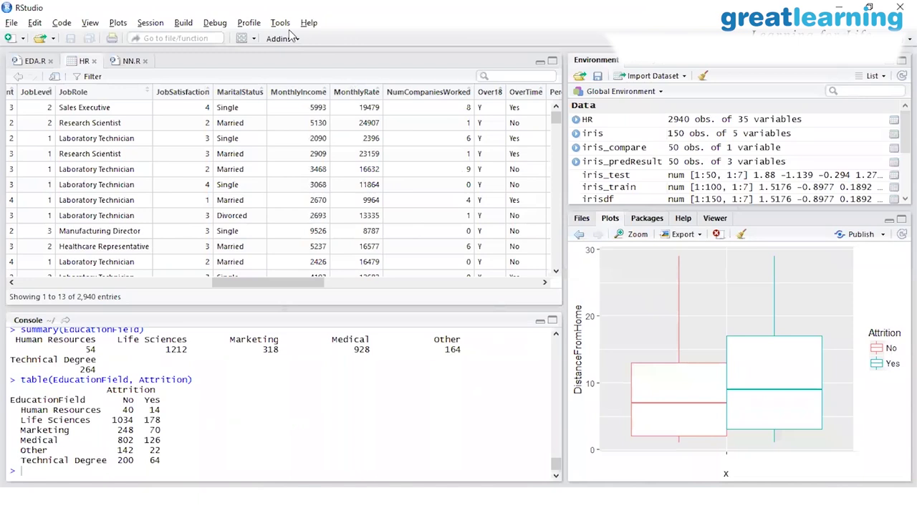
{"action": "scroll", "coordinate": [387, 123], "scroll_direction": "left", "scroll_amount": 1}
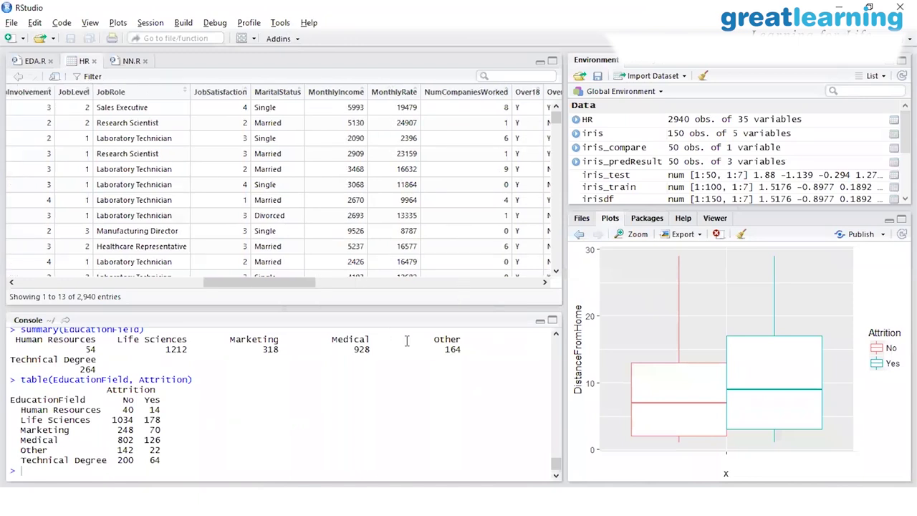
Switch to the HR_Employee_Attrition_Data workbook in Excel and add a new blank worksheet
{"action": "mouse_move", "coordinate": [444, 502]}
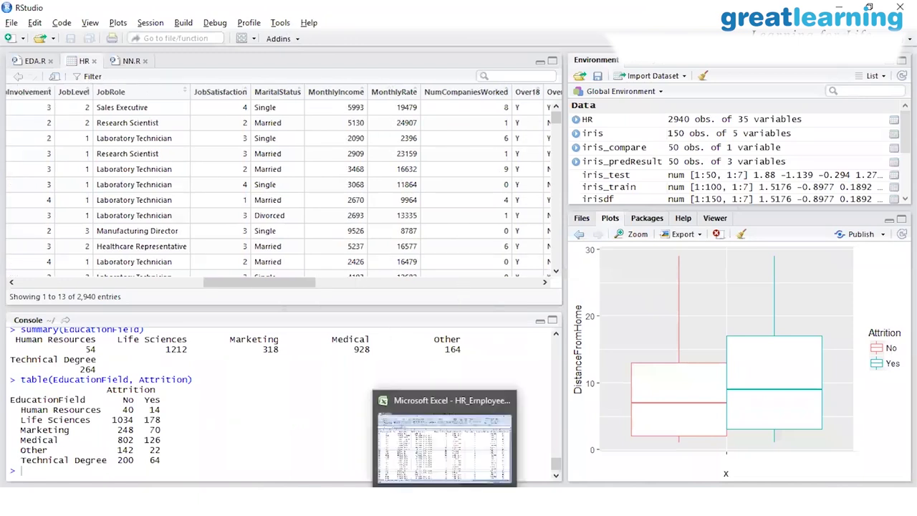
{"action": "left_click", "coordinate": [441, 478]}
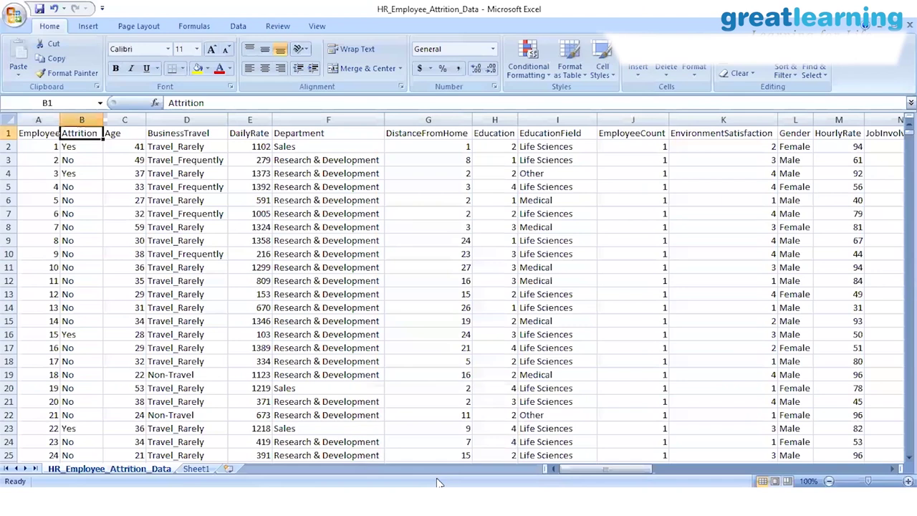
{"action": "left_click", "coordinate": [227, 469]}
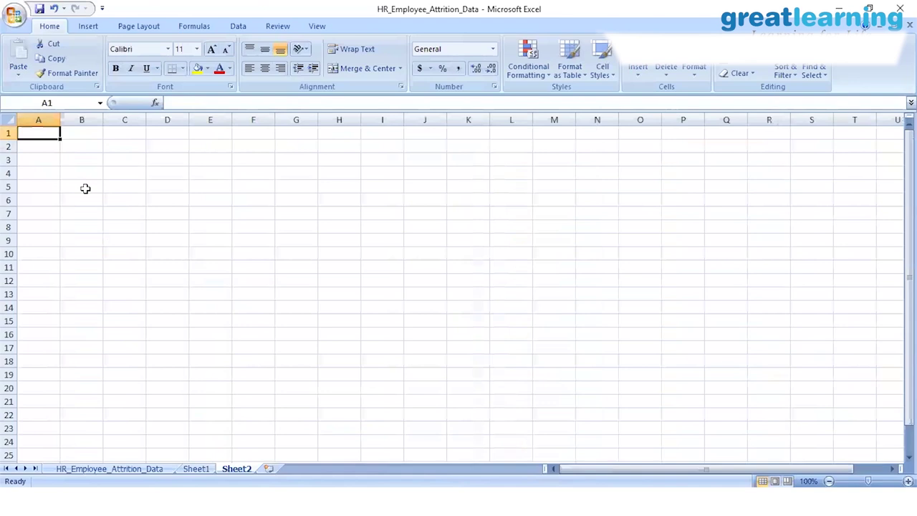
Enter the column headings Sal_jan, sal_feb and sal_mar in cells A1 to C1
{"action": "type", "text": "S"}
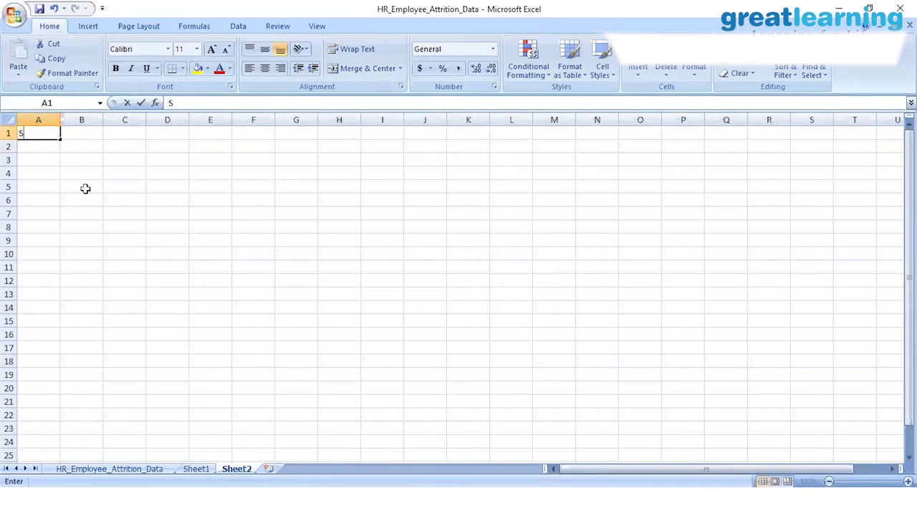
{"action": "type", "text": "al_jan"}
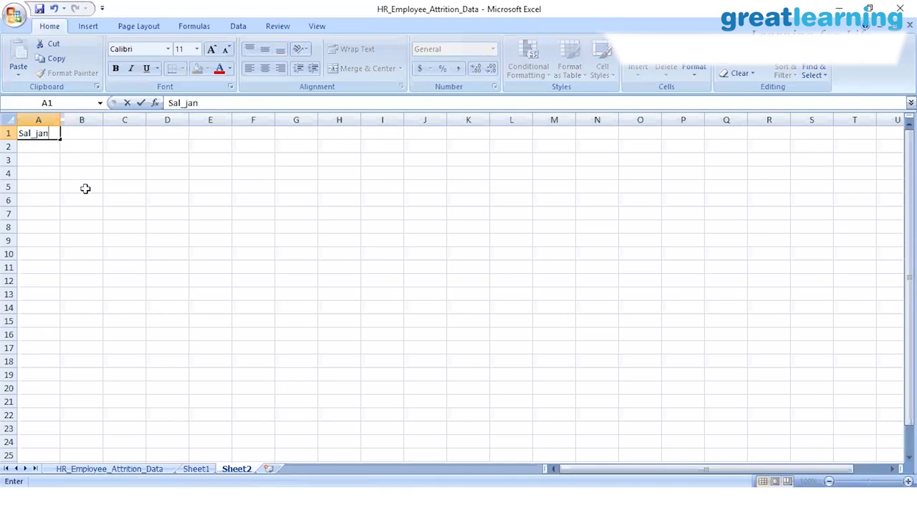
{"action": "key", "text": "Tab"}
{"action": "type", "text": "sal_feb"}
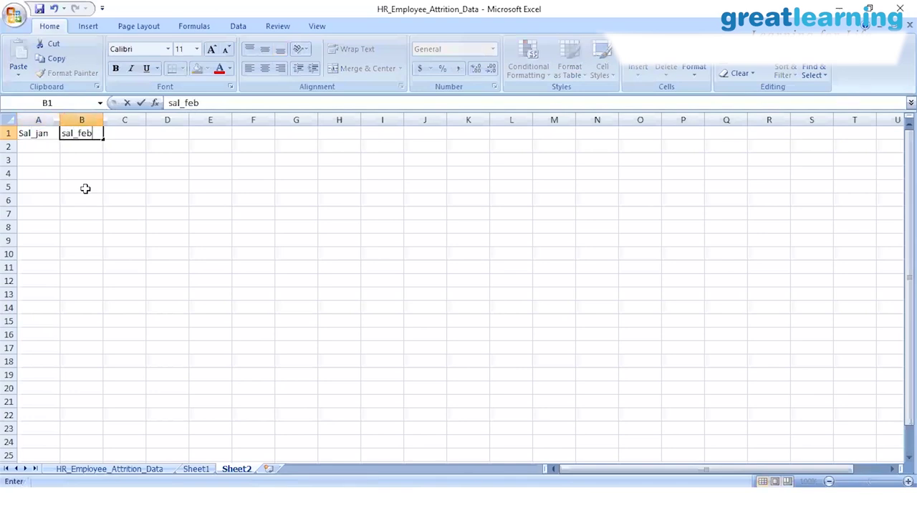
{"action": "key", "text": "Tab"}
{"action": "type", "text": "sal_mar"}
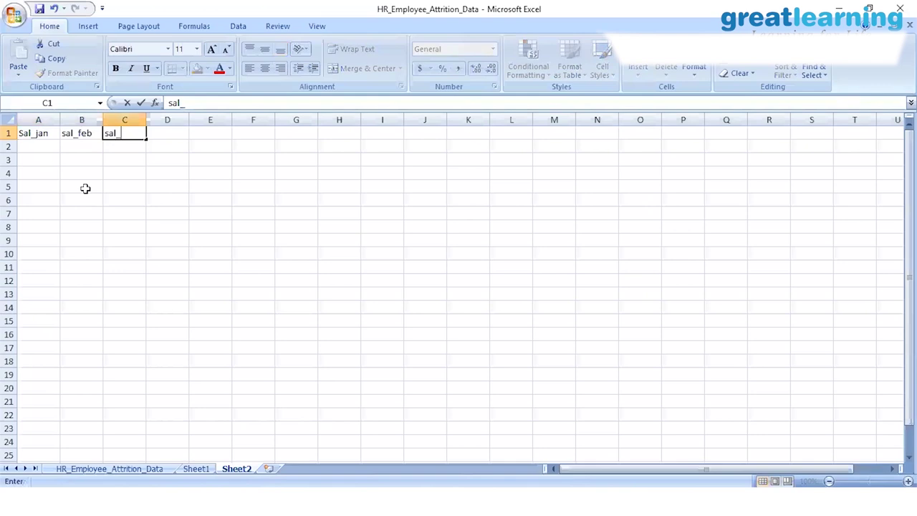
Leave D1 to F1 empty and enter the headings sal_dec in G1 and tot_sal in H1
{"action": "key", "text": "Tab"}
{"action": "key", "text": "Tab"}
{"action": "key", "text": "Tab"}
{"action": "key", "text": "Tab"}
{"action": "type", "text": "sal"}
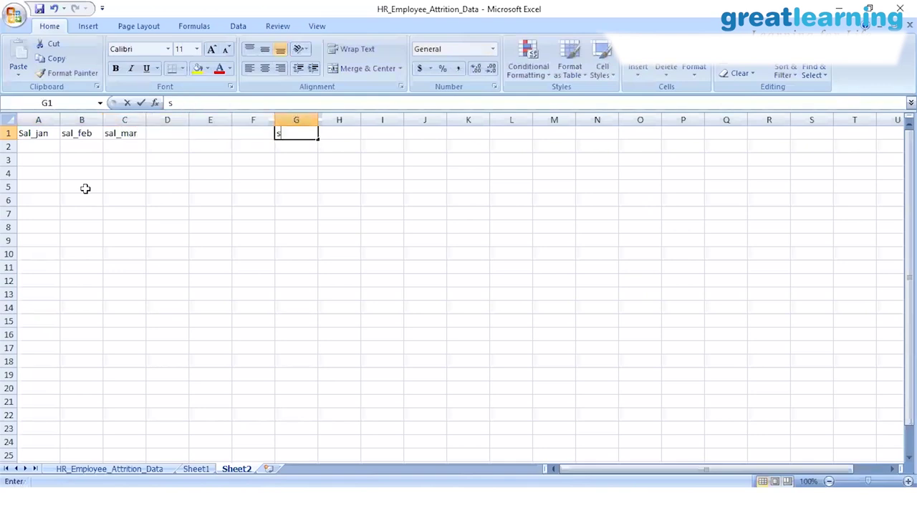
{"action": "type", "text": "_dec"}
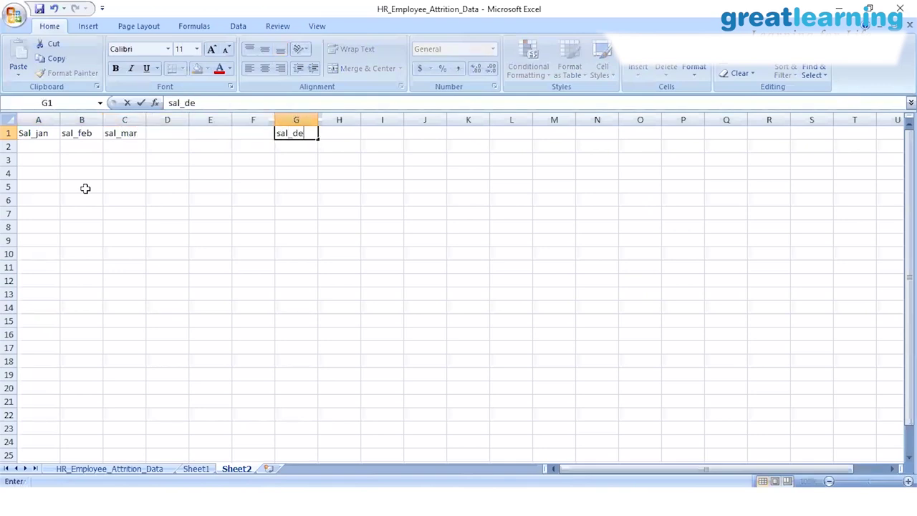
{"action": "key", "text": "Tab"}
{"action": "type", "text": "tot"}
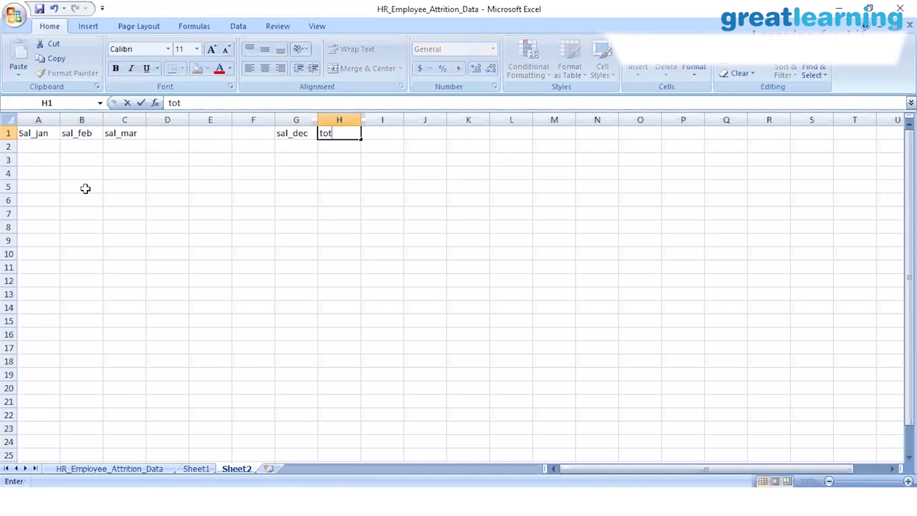
{"action": "type", "text": "_sal"}
{"action": "key", "text": "shift+Tab"}
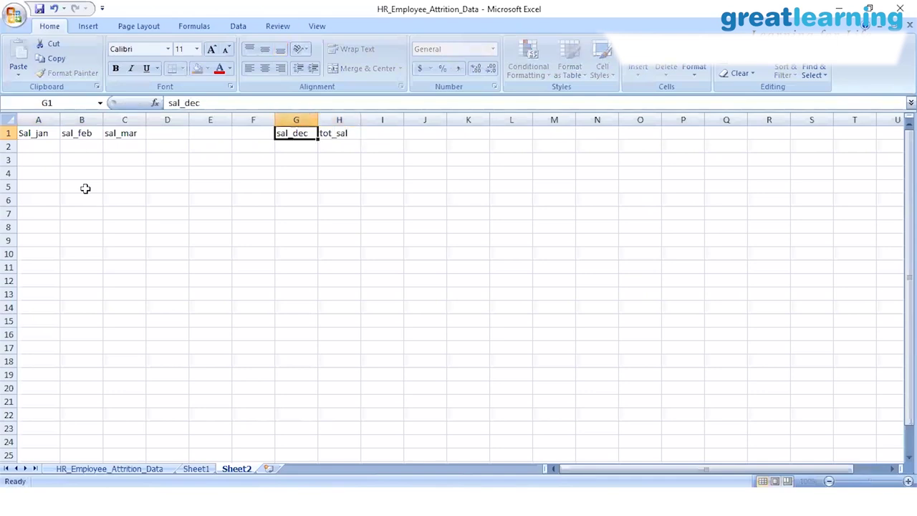
Enter the first row's salaries 1000, 1200 and 1150 in A2 to C2 for January, February and March
{"action": "key", "text": "Down"}
{"action": "key", "text": "Left"}
{"action": "key", "text": "Down"}
{"action": "key", "text": "Up"}
{"action": "key", "text": "Up"}
{"action": "key", "text": "Left"}
{"action": "key", "text": "Left"}
{"action": "key", "text": "Left"}
{"action": "key", "text": "Left"}
{"action": "key", "text": "Left"}
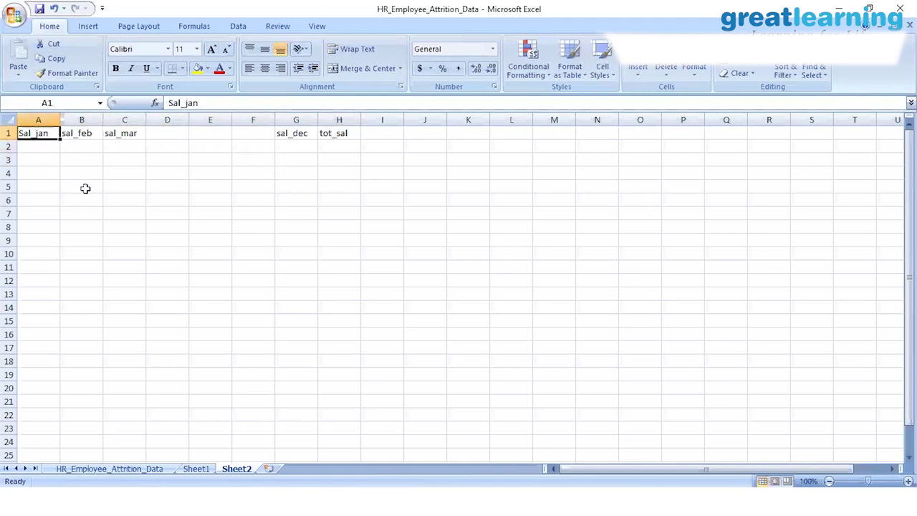
{"action": "key", "text": "Down"}
{"action": "type", "text": "1000"}
{"action": "key", "text": "Right"}
{"action": "type", "text": "1200"}
{"action": "key", "text": "Right"}
{"action": "type", "text": "1150"}
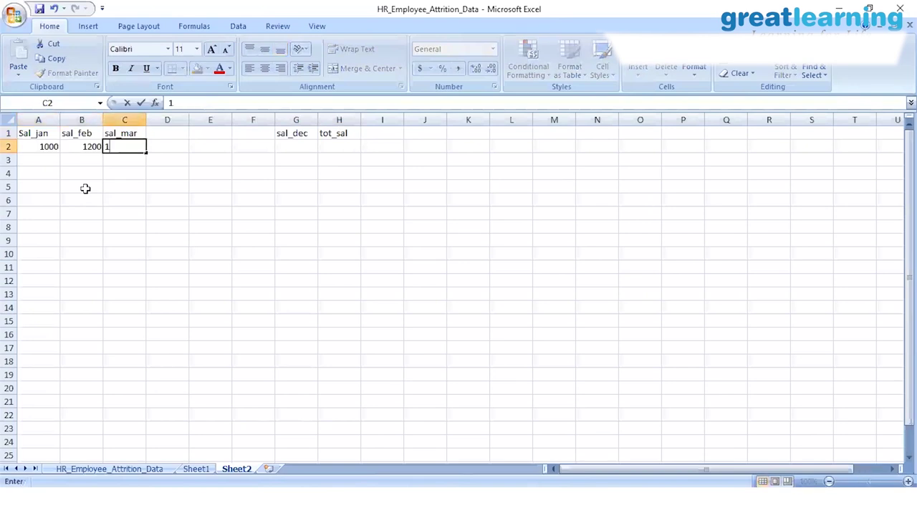
Enter 1300 as the December salary in G2 of the first data row
{"action": "key", "text": "Right"}
{"action": "key", "text": "Right"}
{"action": "key", "text": "Right"}
{"action": "key", "text": "Right"}
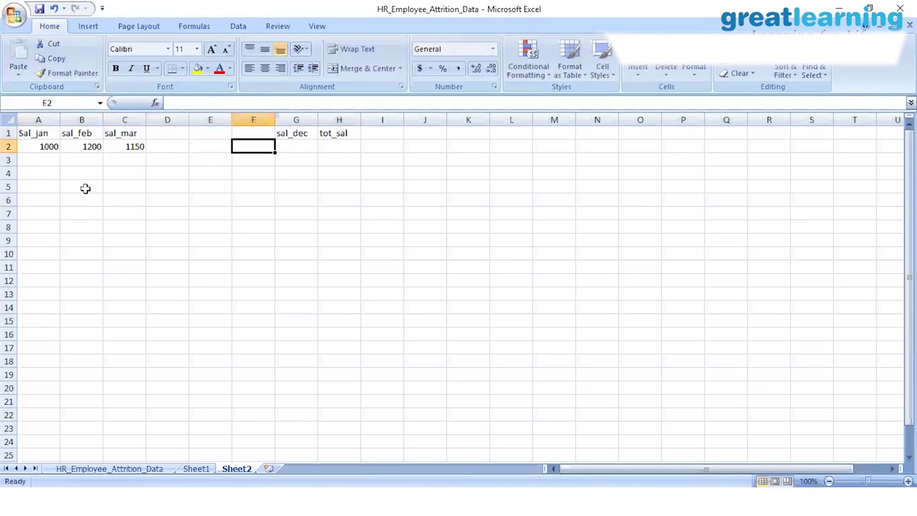
{"action": "type", "text": "1300"}
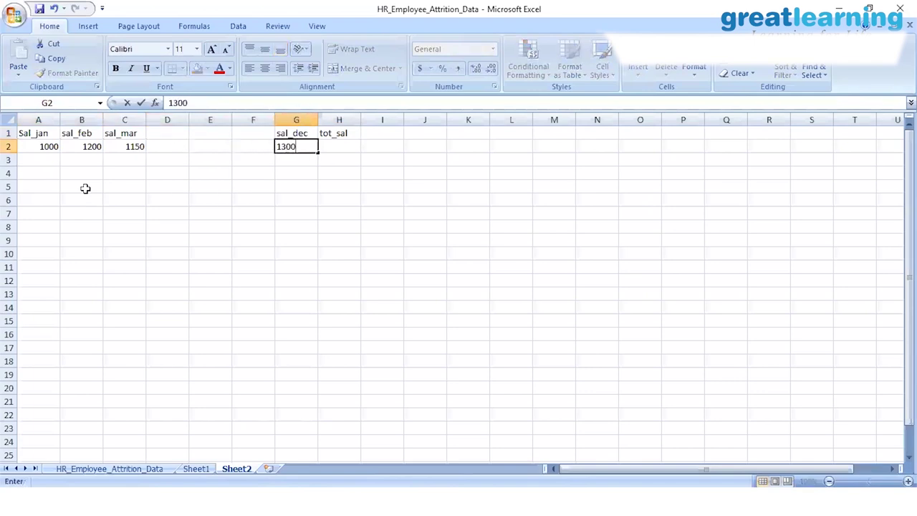
Enter the plain text sum(all) under the tot_sal heading in H2
{"action": "key", "text": "Up"}
{"action": "key", "text": "Left"}
{"action": "key", "text": "Left"}
{"action": "key", "text": "Left"}
{"action": "key", "text": "Right"}
{"action": "key", "text": "Right"}
{"action": "key", "text": "Right"}
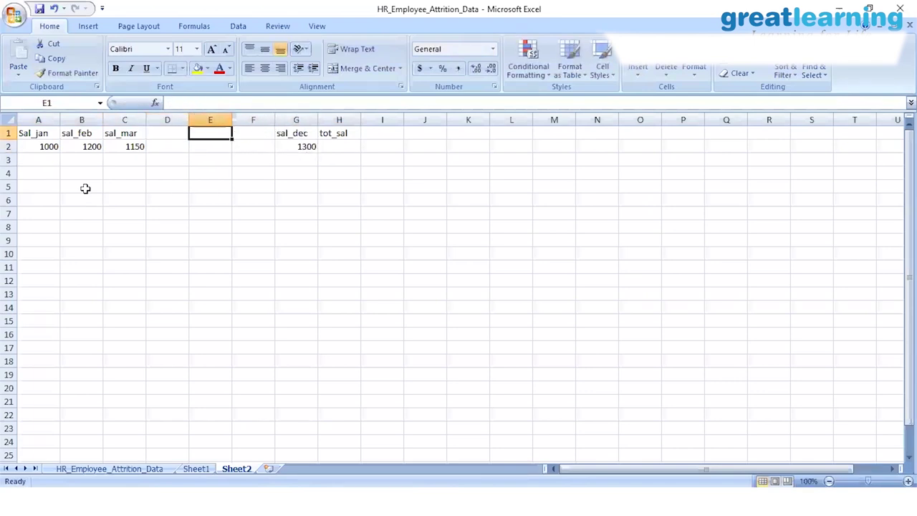
{"action": "key", "text": "Down"}
{"action": "key", "text": "Right"}
{"action": "type", "text": "=s"}
{"action": "key", "text": "Escape"}
{"action": "type", "text": "sum(all)"}
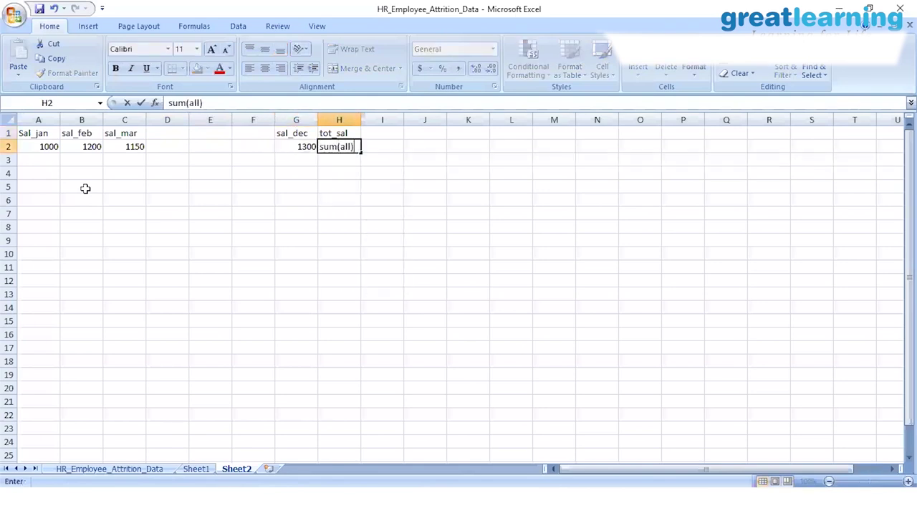
{"action": "key", "text": "Return"}
{"action": "key", "text": "Up"}
{"action": "key", "text": "Up"}
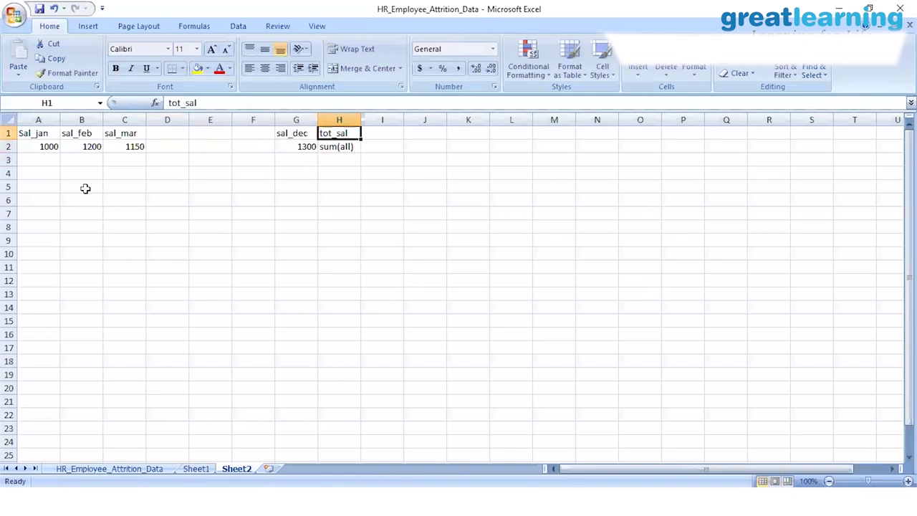
Insert a blank column before the Sal_jan column
{"action": "key", "text": "Left"}
{"action": "key", "text": "Left"}
{"action": "key", "text": "Home"}
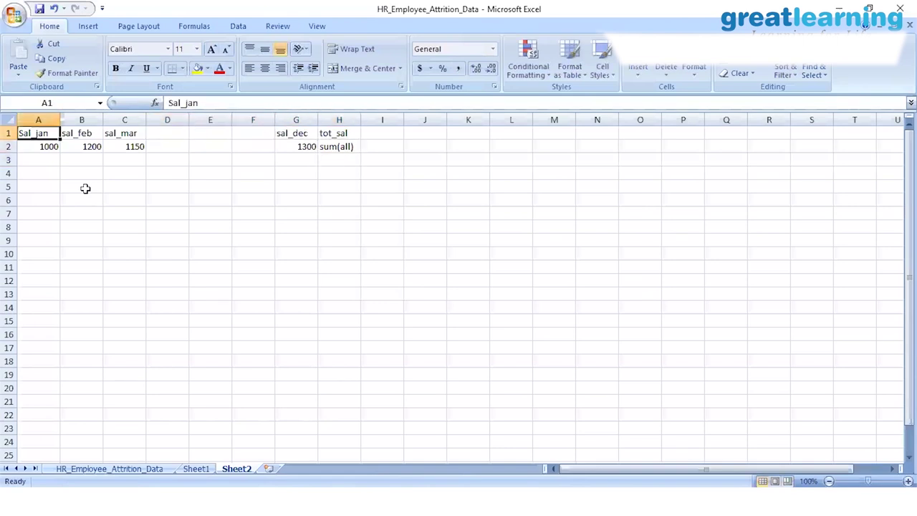
{"action": "key", "text": "Down"}
{"action": "key", "text": "Down"}
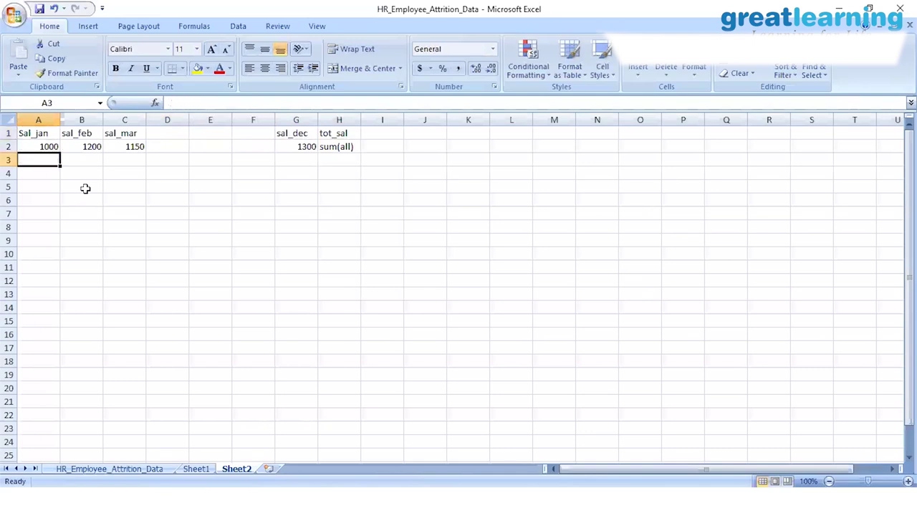
{"action": "key", "text": "Up"}
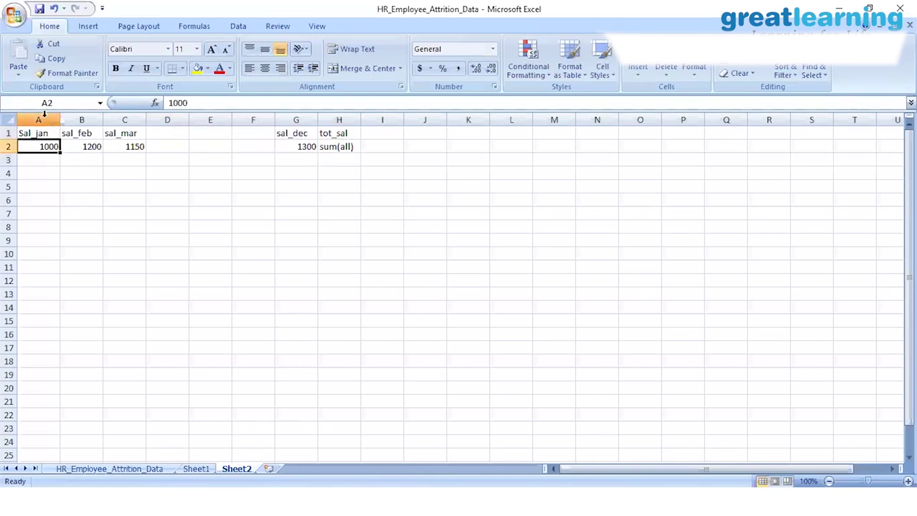
{"action": "left_click", "coordinate": [43, 119]}
{"action": "right_click", "coordinate": [46, 120]}
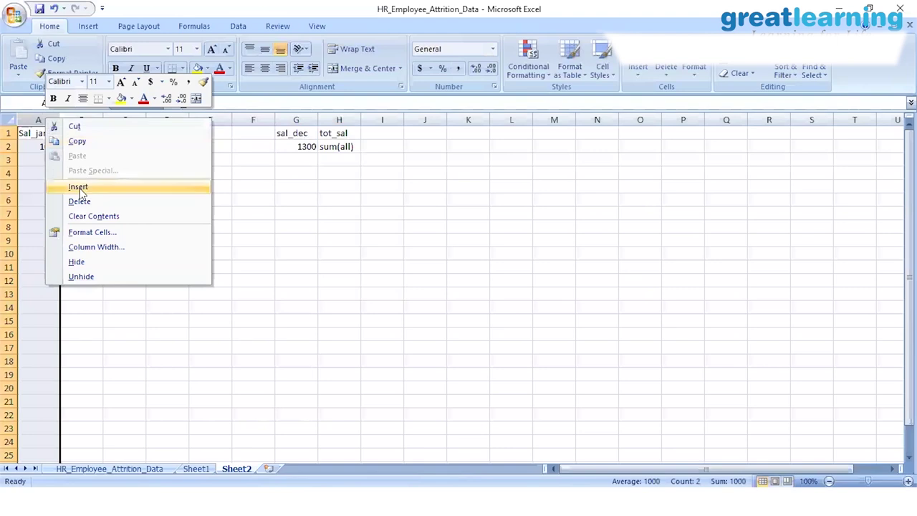
{"action": "left_click", "coordinate": [65, 186]}
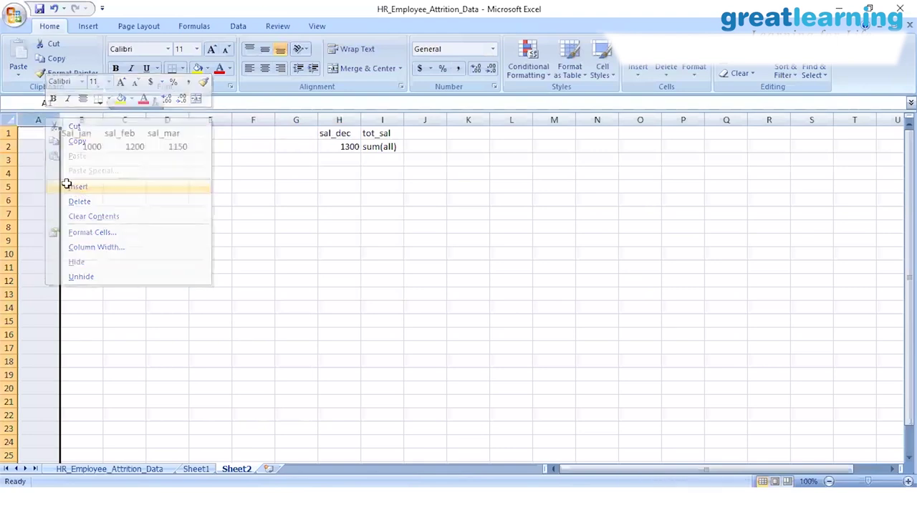
Number the data rows 1 and 2 in cells A2 and A3 of the new column
{"action": "left_click", "coordinate": [34, 145]}
{"action": "type", "text": "1"}
{"action": "key", "text": "Return"}
{"action": "type", "text": "2"}
Enter 800, 750 and 1200 in B3 to D3 as row 2's January, February and March salaries
{"action": "key", "text": "Tab"}
{"action": "type", "text": "8"}
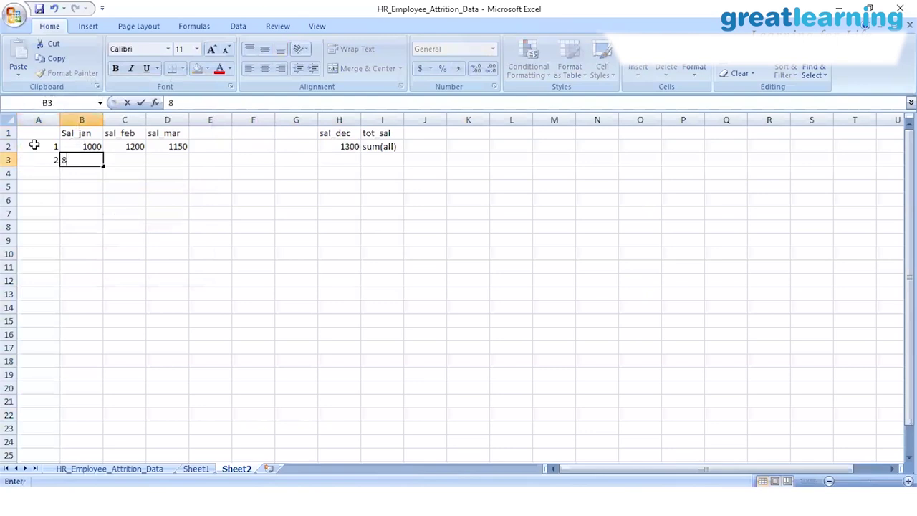
{"action": "type", "text": "00"}
{"action": "key", "text": "Tab"}
{"action": "type", "text": "750"}
{"action": "key", "text": "Tab"}
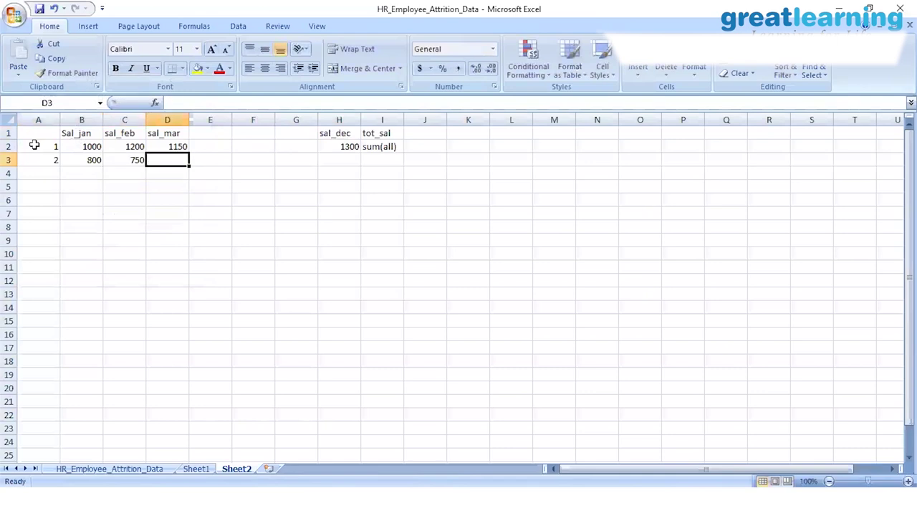
{"action": "type", "text": "1200"}
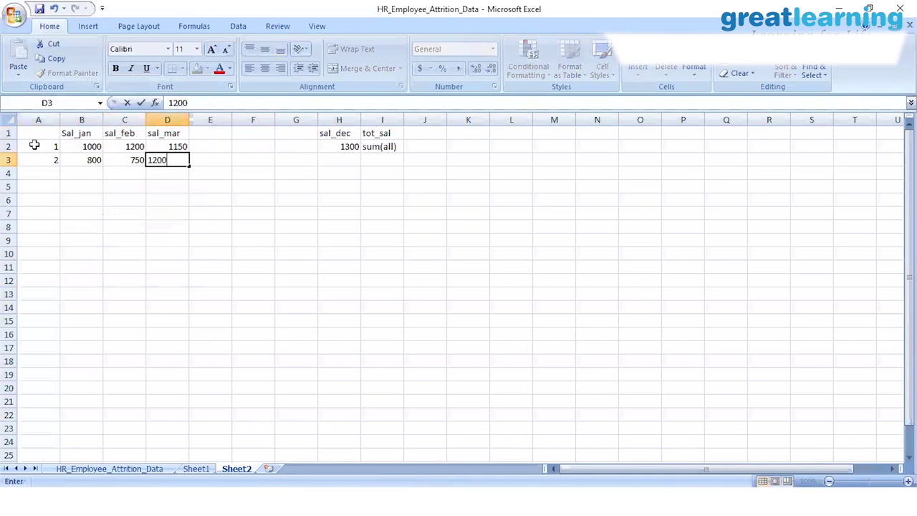
{"action": "key", "text": "Tab"}
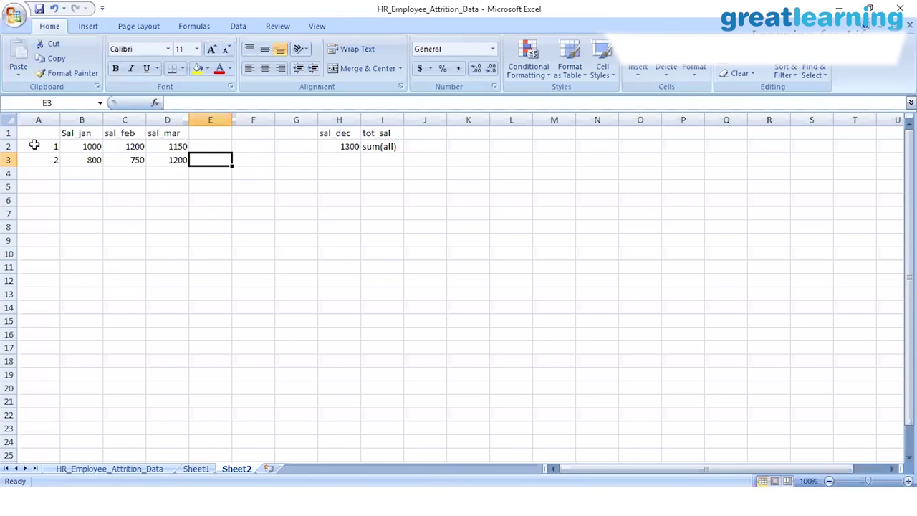
Compare the monthly salary columns Sal_jan to sal_dec with the tot_sal column that holds their sum
{"action": "key", "text": "Tab"}
{"action": "key", "text": "Tab"}
{"action": "key", "text": "Tab"}
{"action": "key", "text": "Tab"}
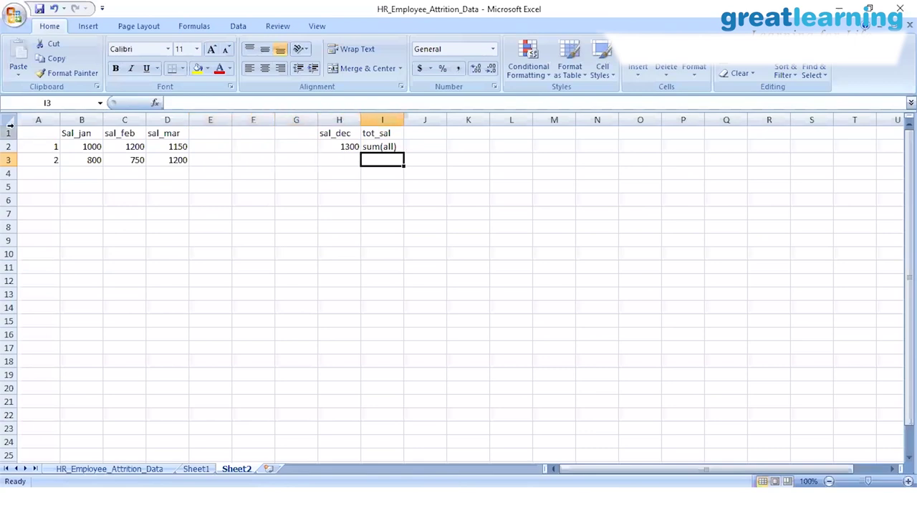
{"action": "left_click_drag", "start_coordinate": [80, 120], "coordinate": [155, 151]}
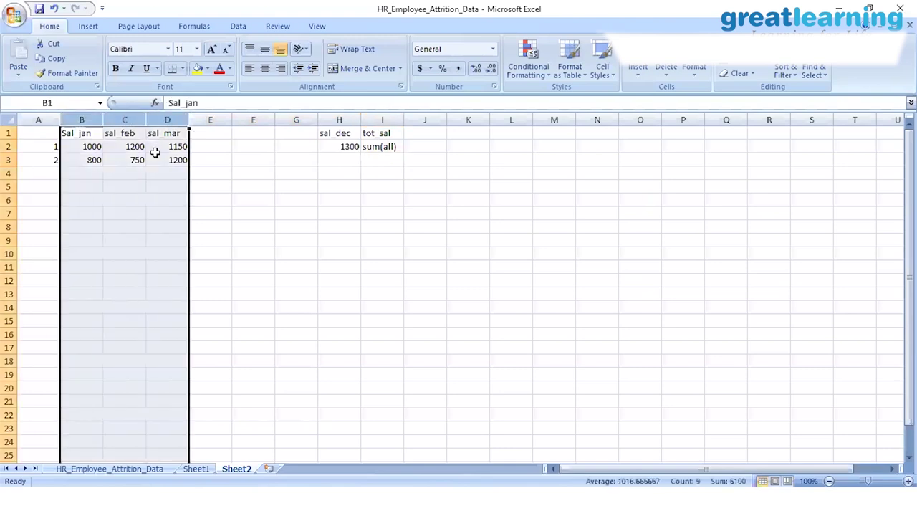
{"action": "left_click", "coordinate": [156, 197]}
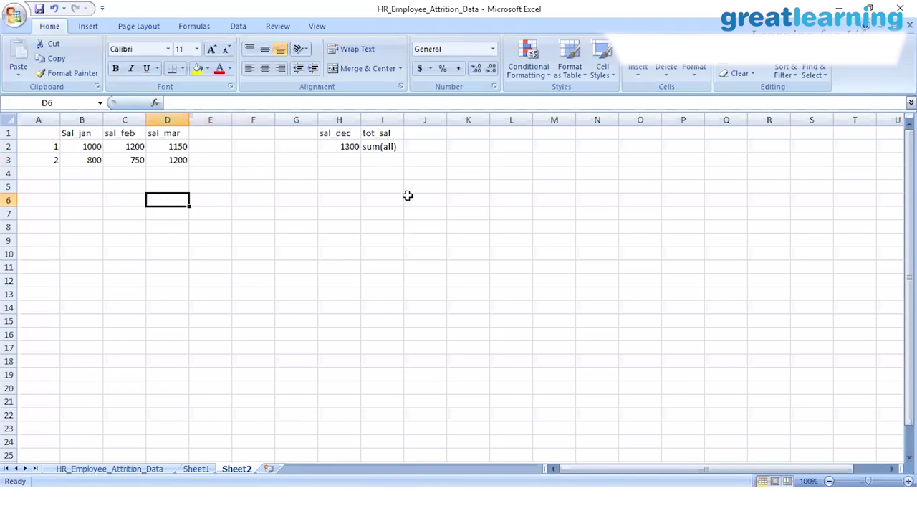
{"action": "left_click", "coordinate": [377, 115]}
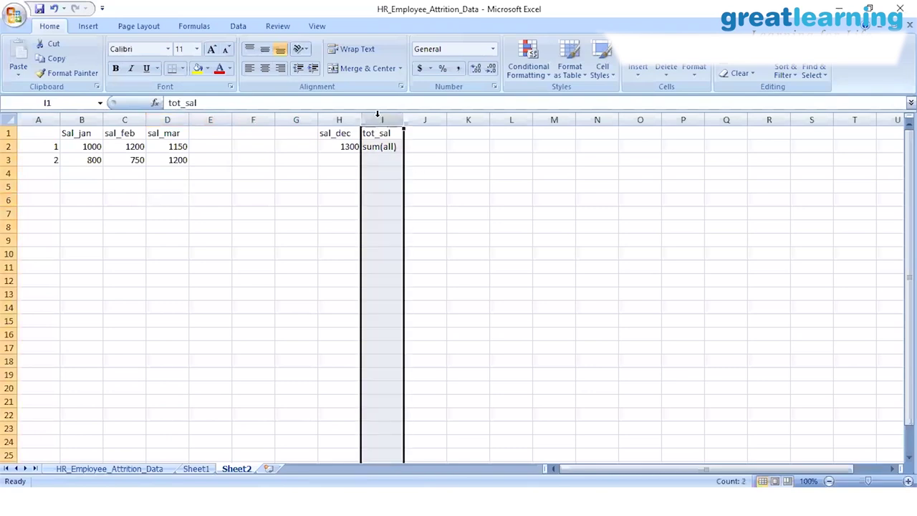
{"action": "left_click_drag", "start_coordinate": [343, 114], "coordinate": [99, 113]}
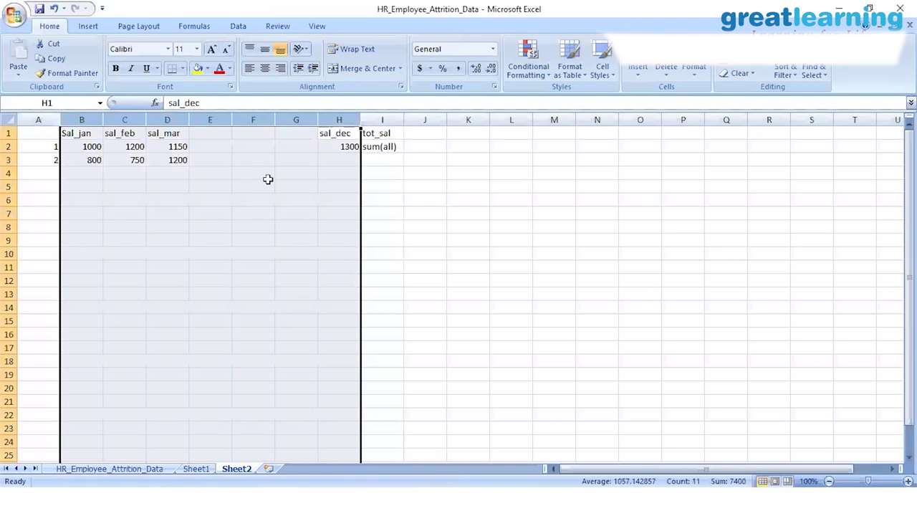
{"action": "left_click_drag", "start_coordinate": [72, 120], "coordinate": [330, 142]}
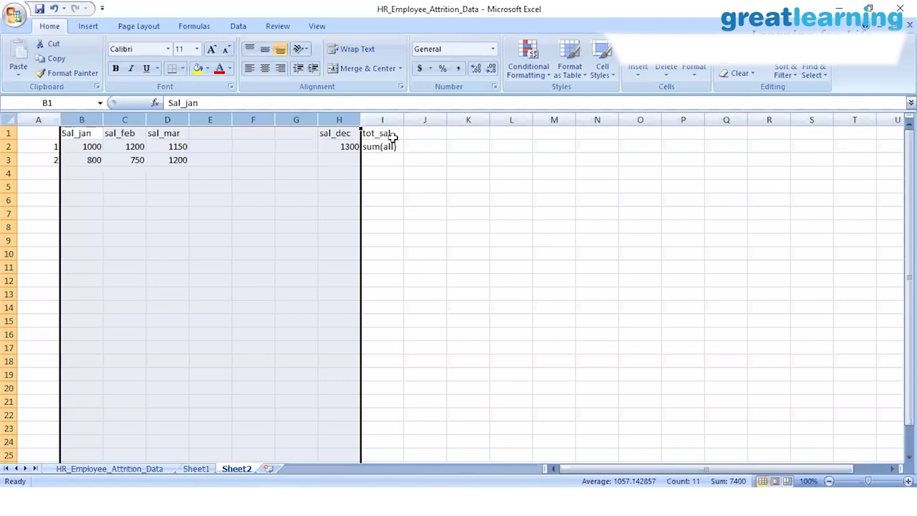
{"action": "left_click", "coordinate": [88, 147]}
{"action": "left_click", "coordinate": [120, 157]}
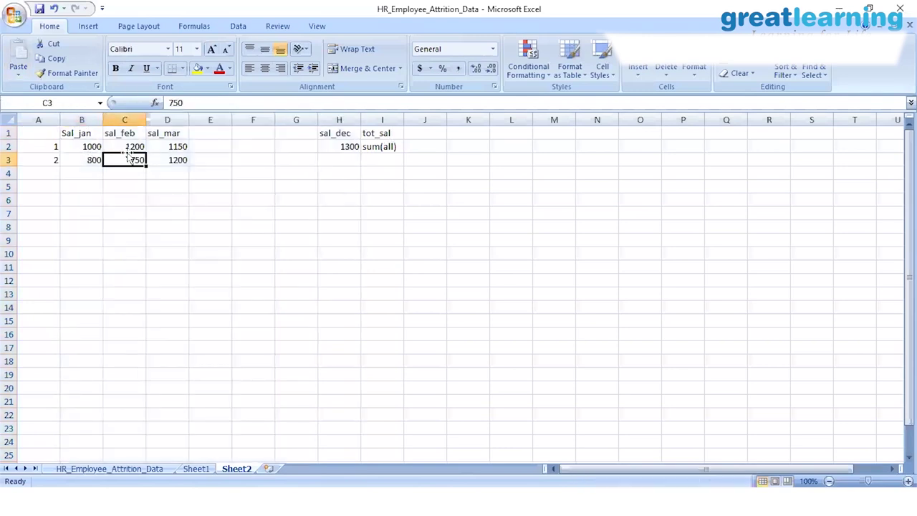
{"action": "left_click", "coordinate": [80, 117]}
{"action": "left_click", "coordinate": [367, 117]}
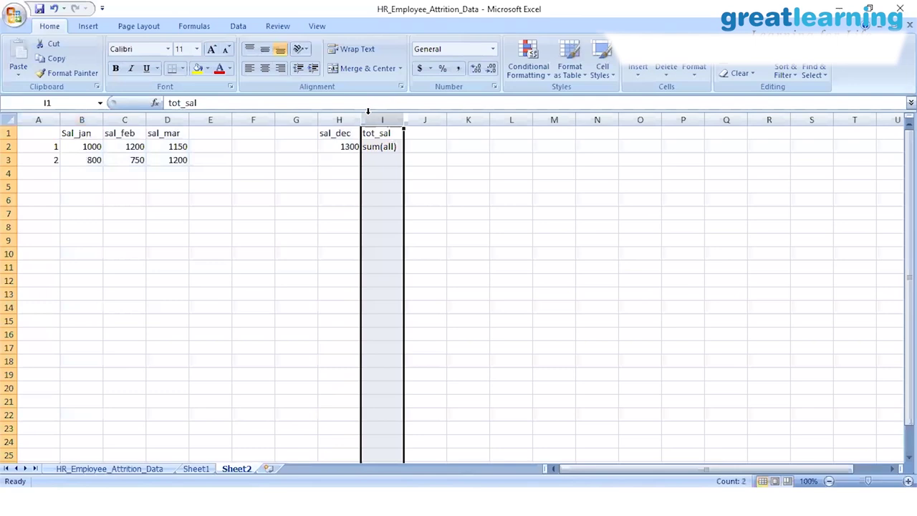
{"action": "left_click", "coordinate": [368, 148]}
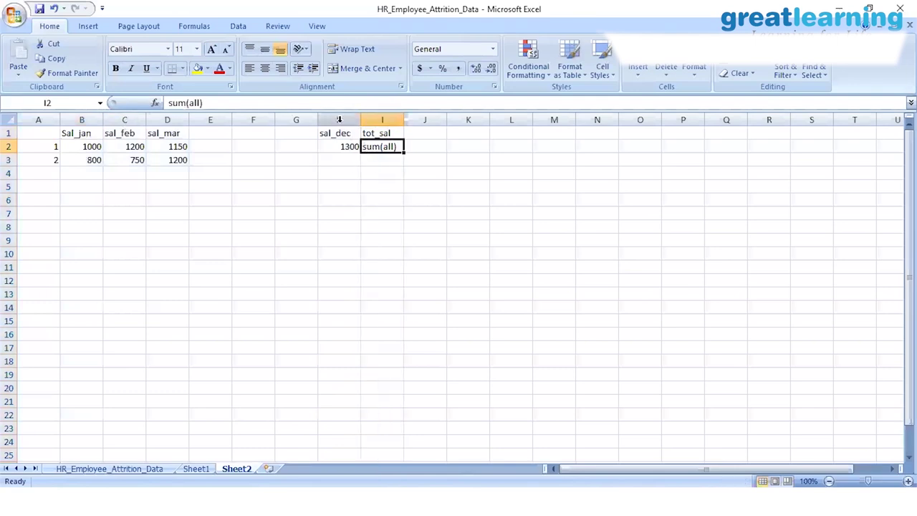
{"action": "left_click_drag", "start_coordinate": [340, 120], "coordinate": [102, 107]}
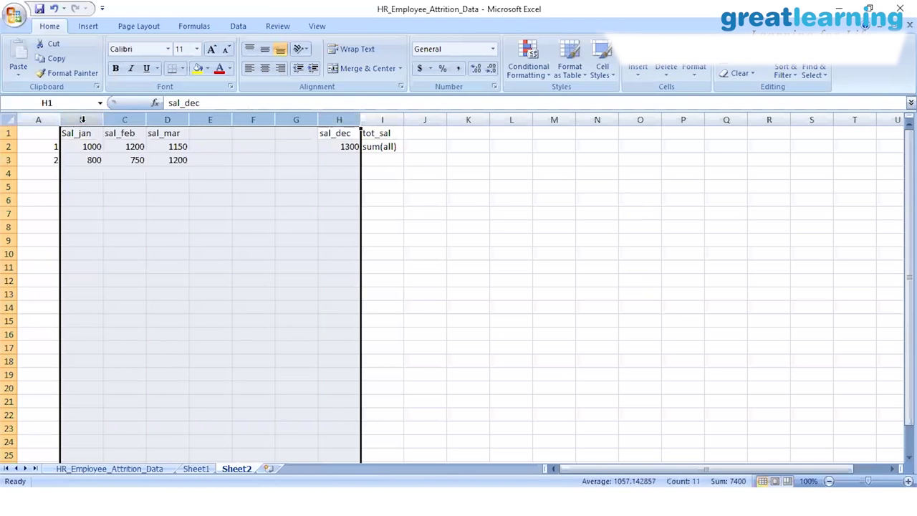
{"action": "left_click", "coordinate": [377, 133]}
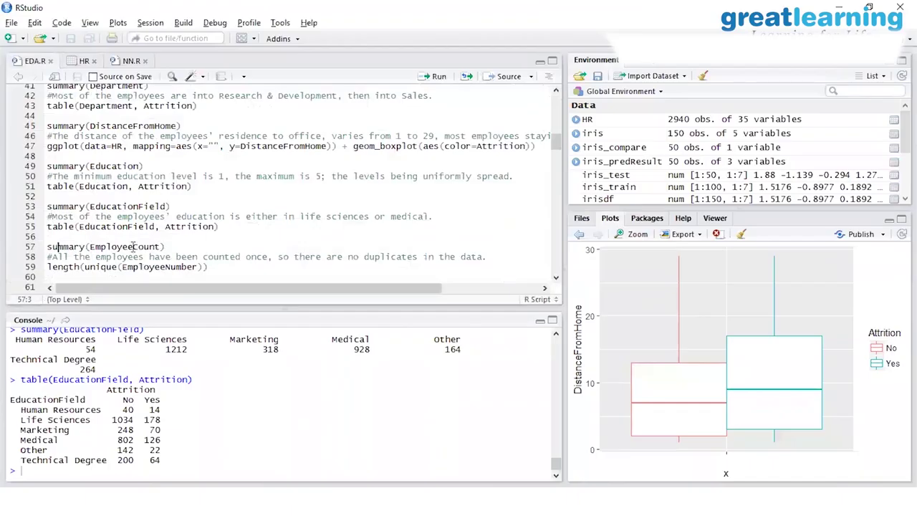
Switch to RStudio and run the EmployeeCount summary and the count of unique EmployeeNumber values in EDA.R
{"action": "left_click", "coordinate": [134, 238]}
{"action": "left_click", "coordinate": [119, 246]}
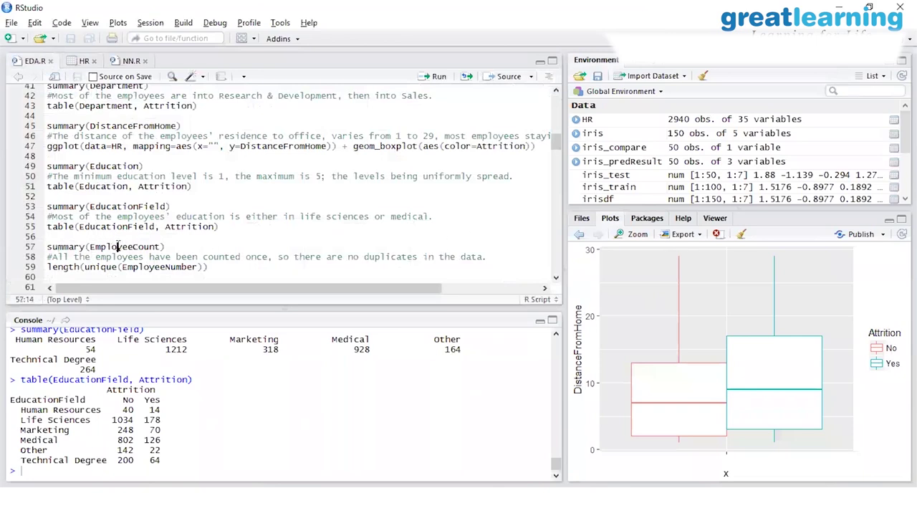
{"action": "left_click", "coordinate": [434, 75]}
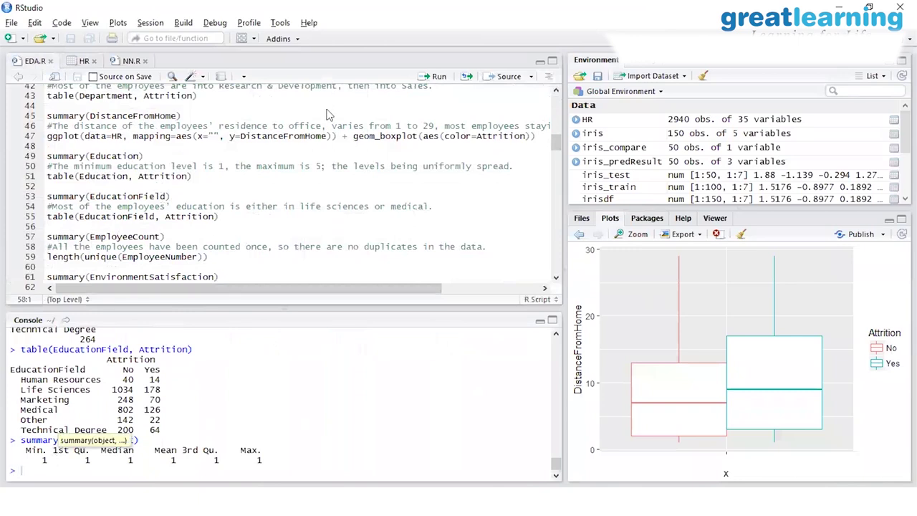
{"action": "left_click", "coordinate": [435, 79]}
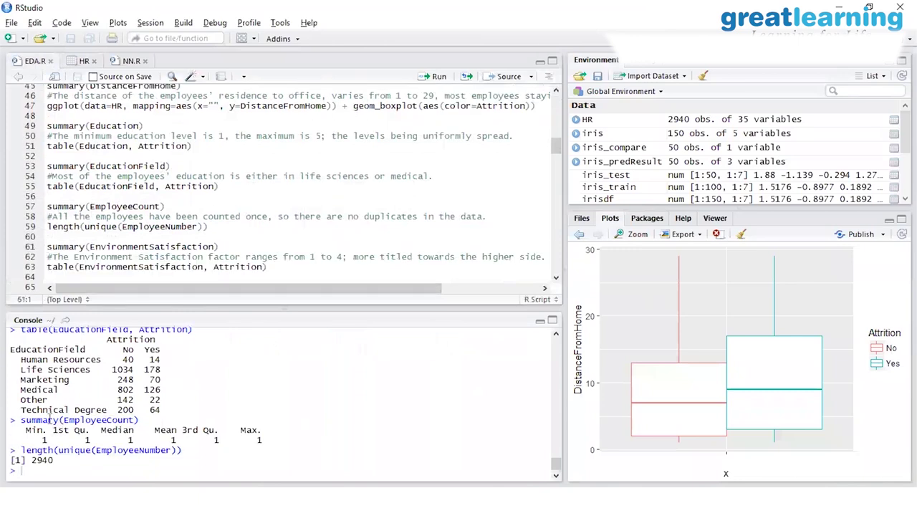
{"action": "left_click_drag", "start_coordinate": [57, 460], "coordinate": [229, 449]}
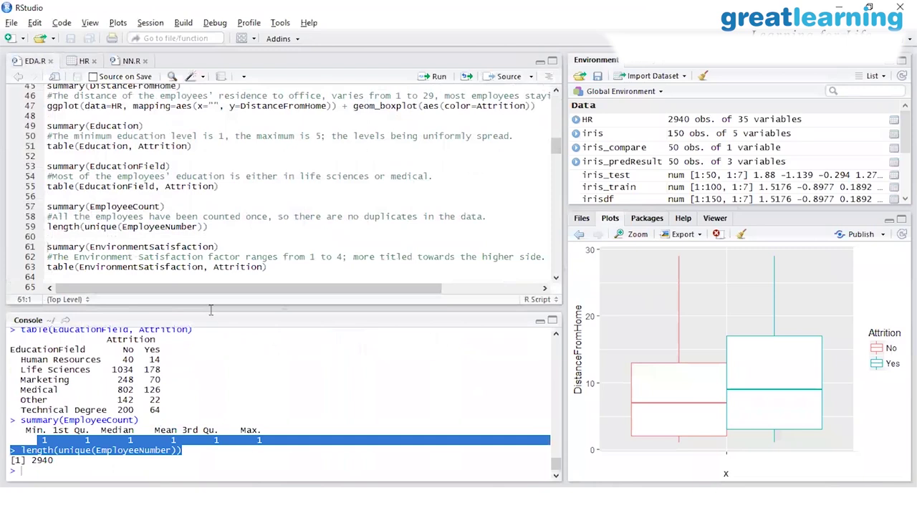
{"action": "left_click", "coordinate": [131, 199]}
{"action": "left_click", "coordinate": [118, 206]}
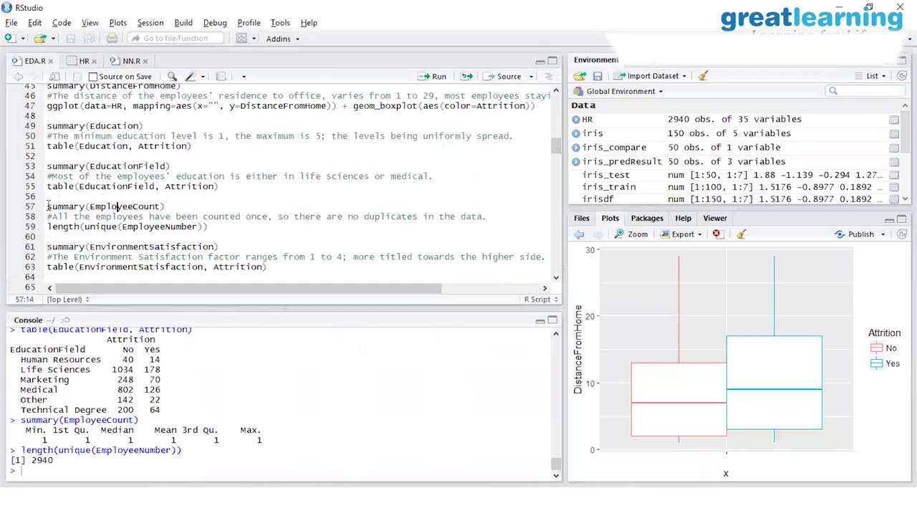
{"action": "left_click_drag", "start_coordinate": [47, 206], "coordinate": [205, 227]}
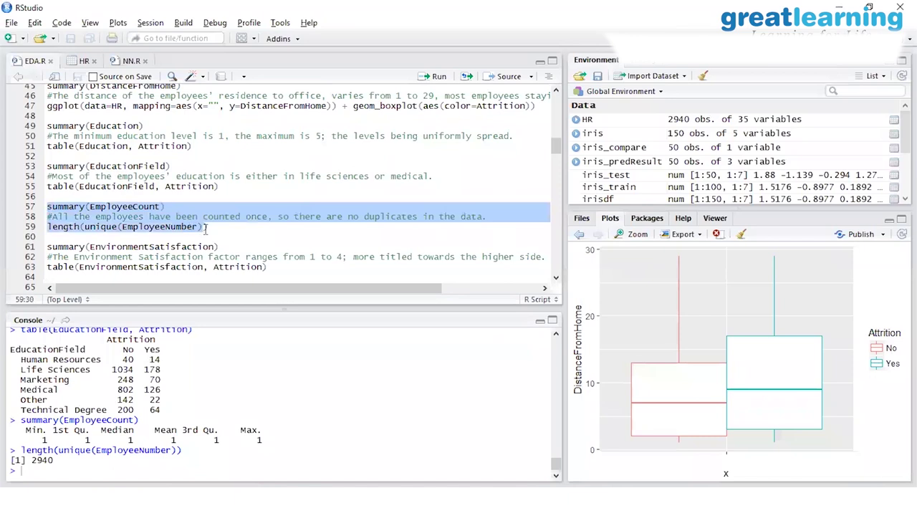
{"action": "left_click", "coordinate": [205, 228]}
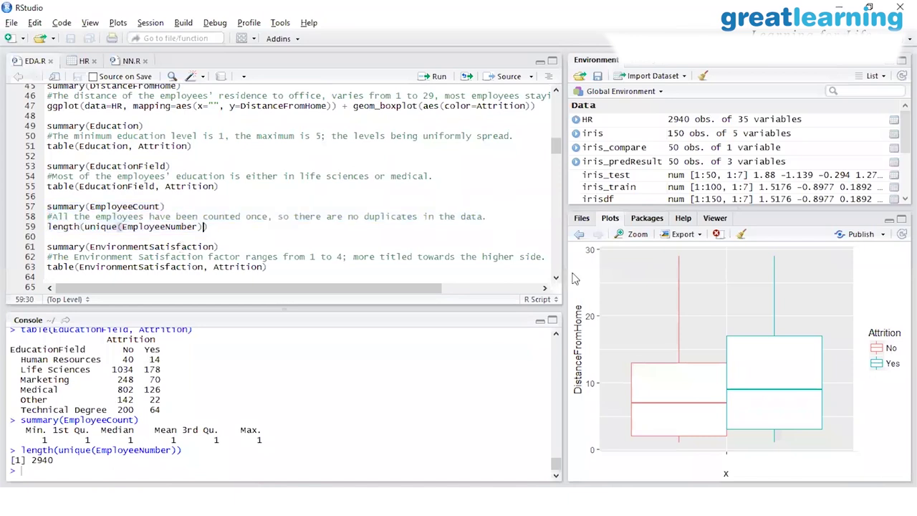
Run the summaries and Attrition cross-tables for EnvironmentSatisfaction and Gender
{"action": "left_click", "coordinate": [557, 278]}
{"action": "left_click", "coordinate": [557, 279]}
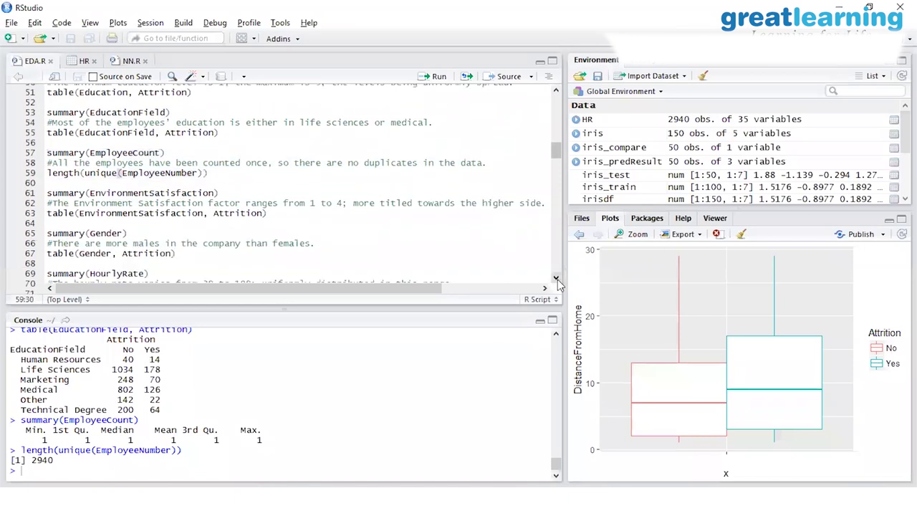
{"action": "left_click", "coordinate": [177, 166]}
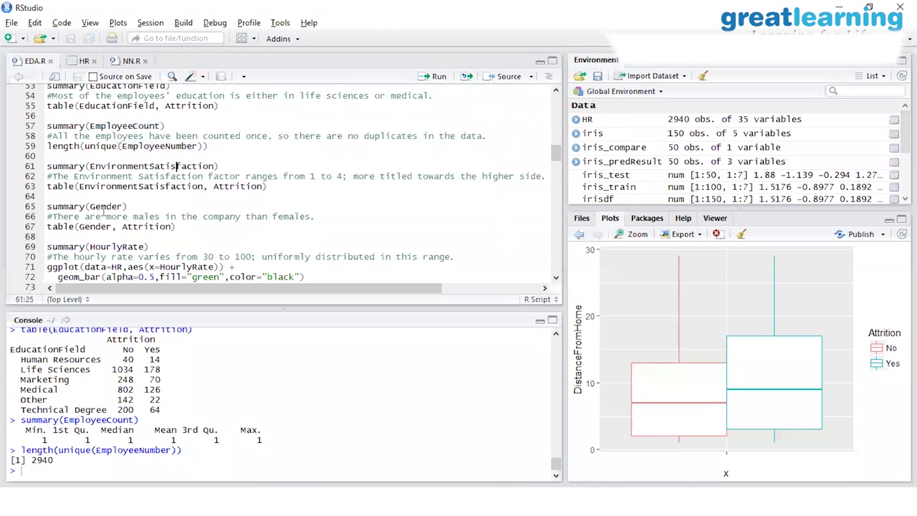
{"action": "left_click", "coordinate": [100, 206]}
{"action": "left_click", "coordinate": [438, 77]}
{"action": "left_click", "coordinate": [439, 77]}
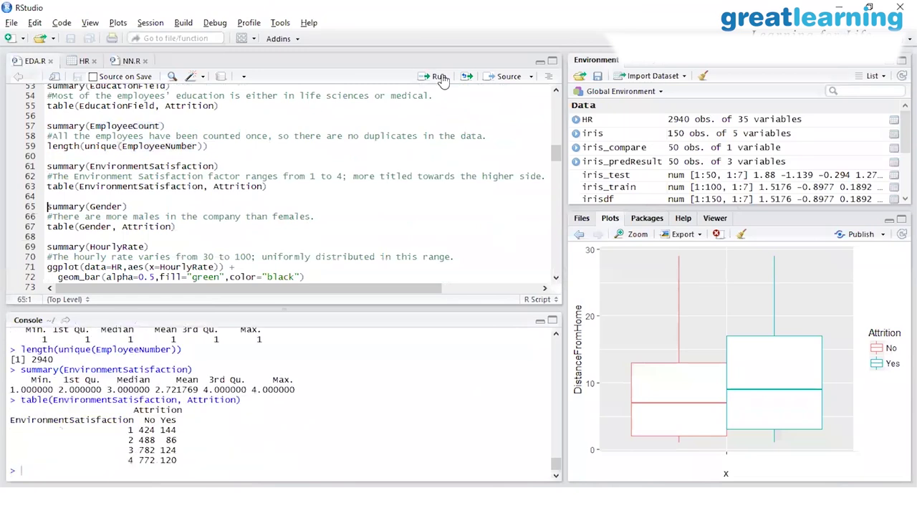
{"action": "left_click", "coordinate": [438, 77]}
{"action": "left_click", "coordinate": [439, 76]}
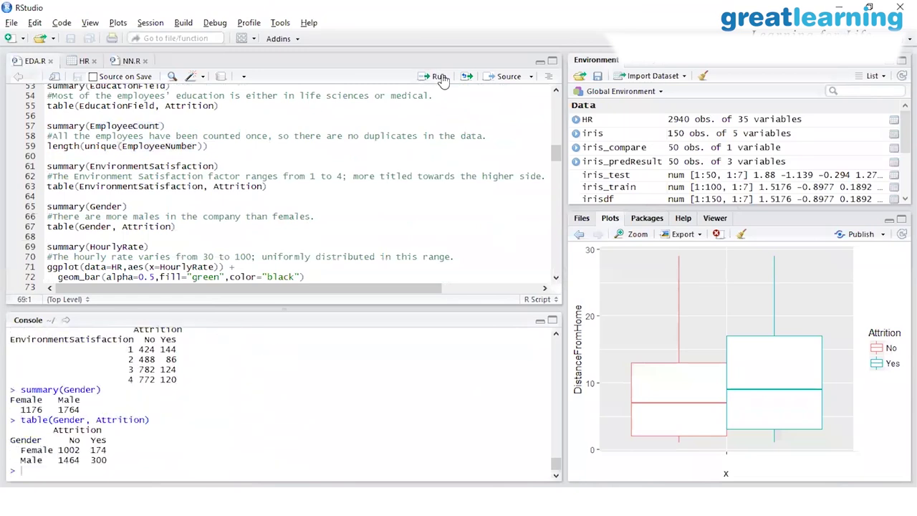
Run the HourlyRate summary, bar chart and boxplot by Attrition, and view the boxplot enlarged
{"action": "left_click", "coordinate": [438, 76]}
{"action": "left_click", "coordinate": [438, 76]}
{"action": "left_click", "coordinate": [438, 77]}
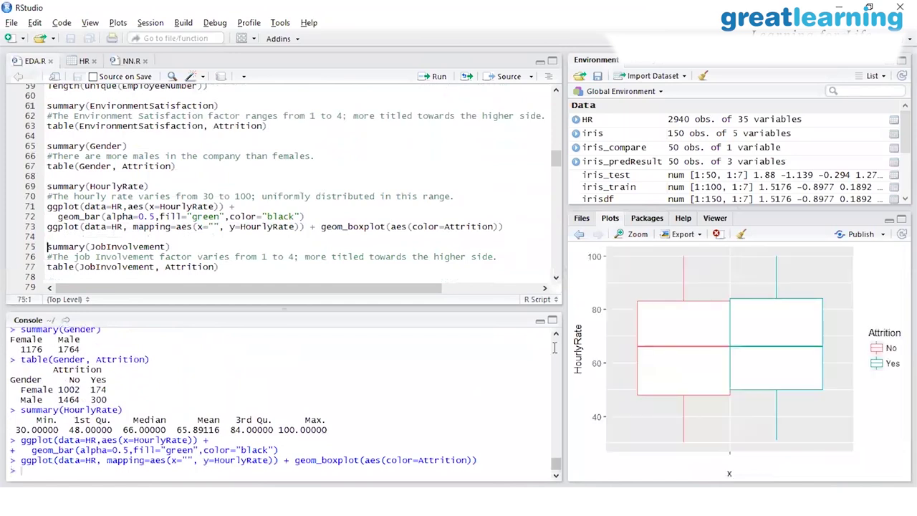
{"action": "left_click", "coordinate": [638, 234]}
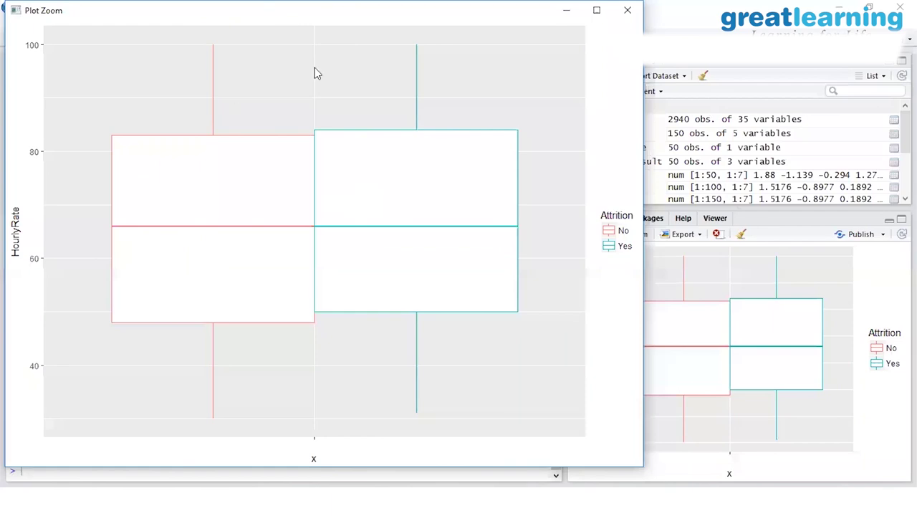
{"action": "left_click", "coordinate": [627, 10]}
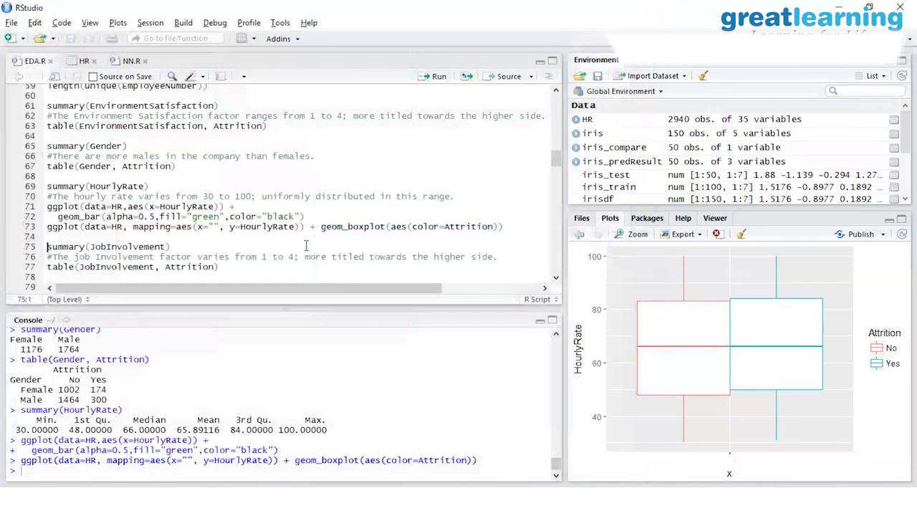
Run the summaries and Attrition cross-tables for JobInvolvement and JobLevel
{"action": "left_click", "coordinate": [556, 279]}
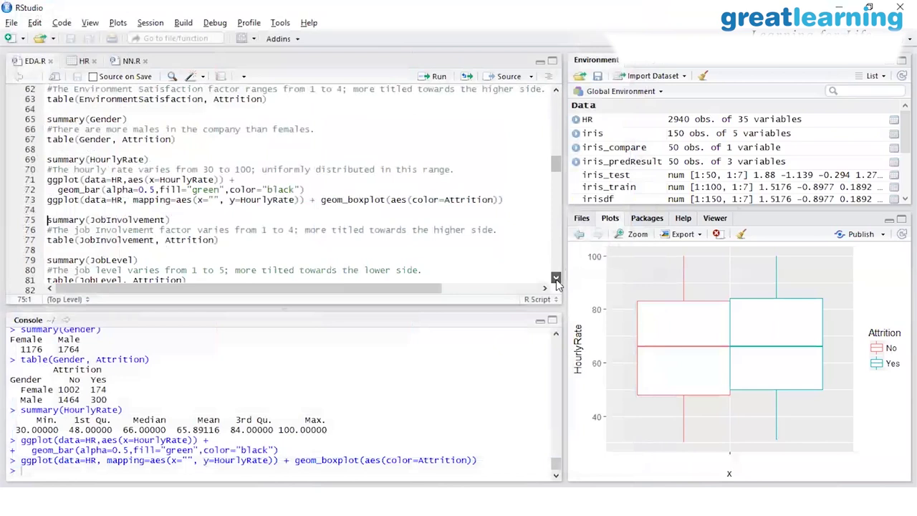
{"action": "left_click", "coordinate": [556, 280]}
{"action": "left_click", "coordinate": [62, 193]}
{"action": "left_click", "coordinate": [445, 82]}
{"action": "left_click", "coordinate": [444, 81]}
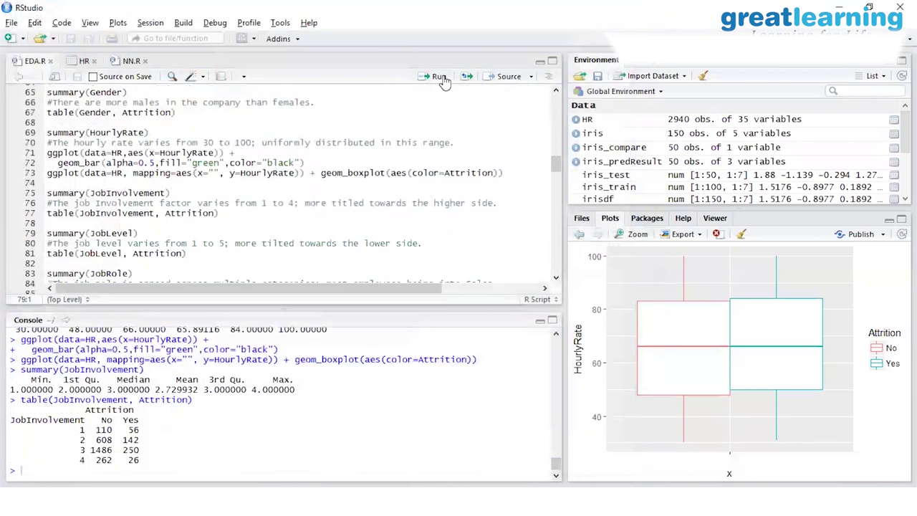
{"action": "left_click", "coordinate": [444, 81]}
{"action": "left_click", "coordinate": [445, 82]}
{"action": "left_click", "coordinate": [445, 82]}
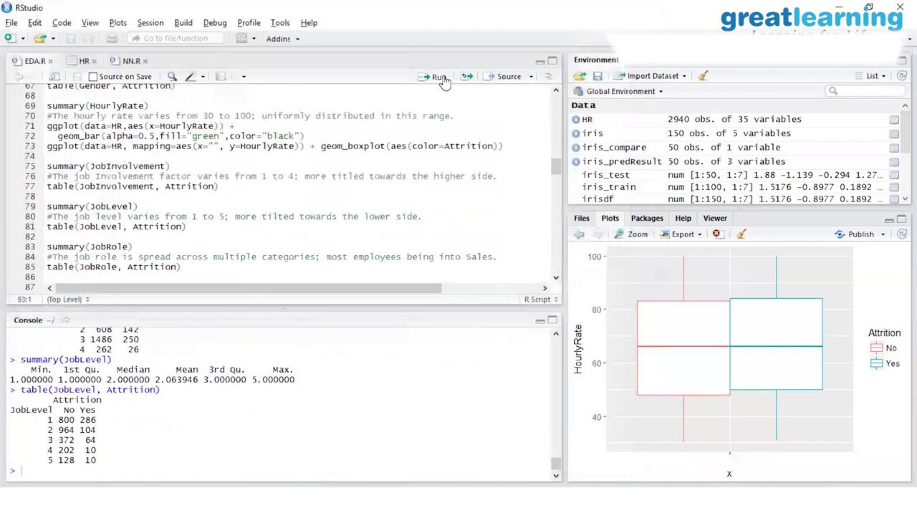
Run the summaries and Attrition cross-tables for JobRole and JobSatisfaction
{"action": "left_click", "coordinate": [444, 82]}
{"action": "left_click", "coordinate": [444, 82]}
{"action": "left_click", "coordinate": [444, 81]}
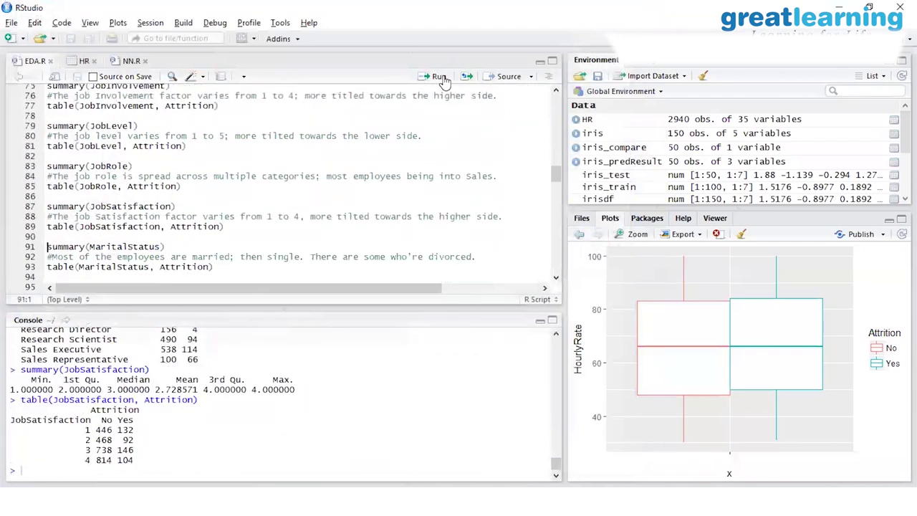
Run the MaritalStatus summary and Attrition cross-table, plus the MonthlyIncome summary
{"action": "left_click", "coordinate": [444, 82]}
{"action": "left_click", "coordinate": [444, 81]}
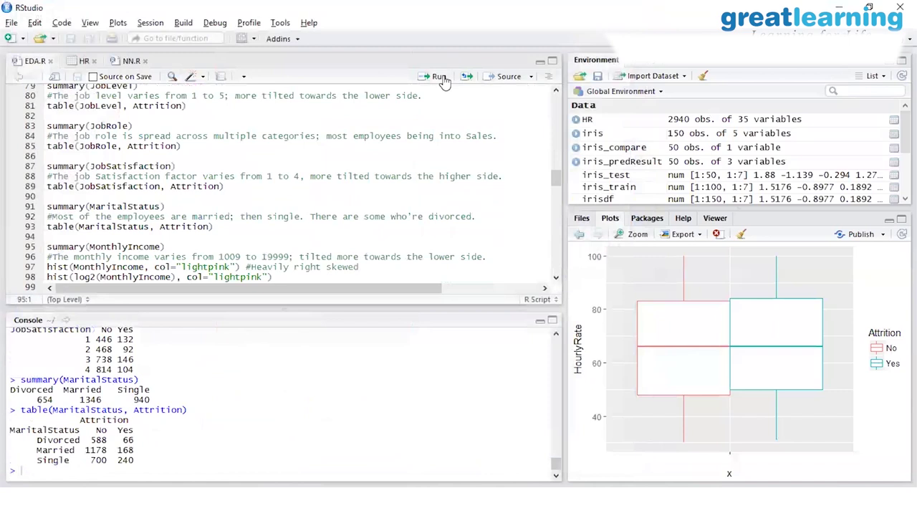
{"action": "left_click", "coordinate": [444, 81]}
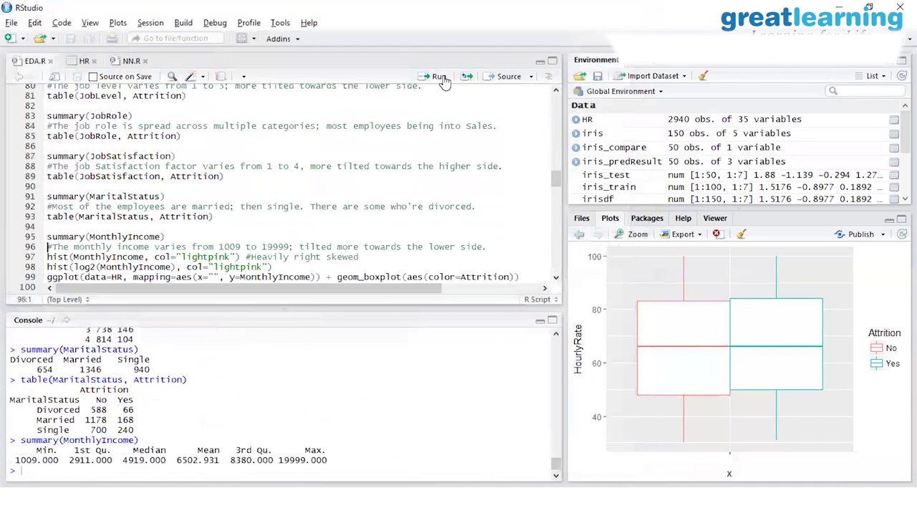
{"action": "left_click", "coordinate": [148, 237]}
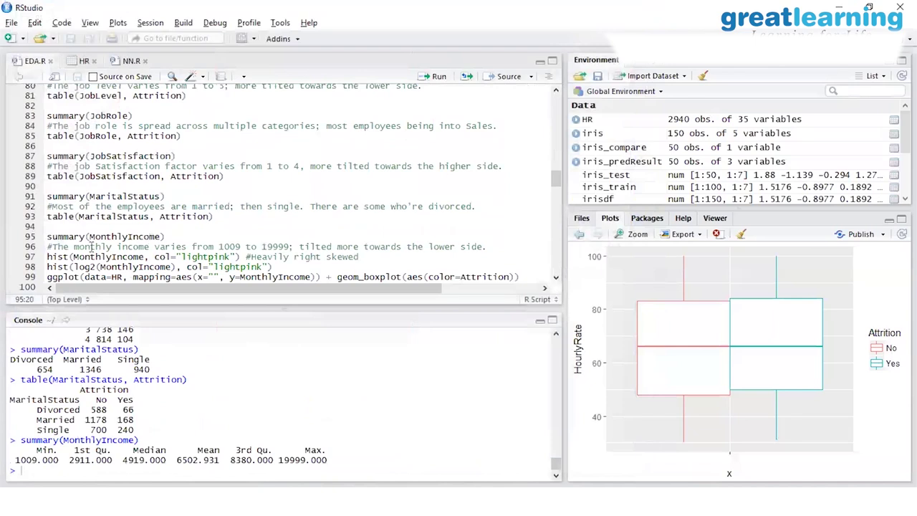